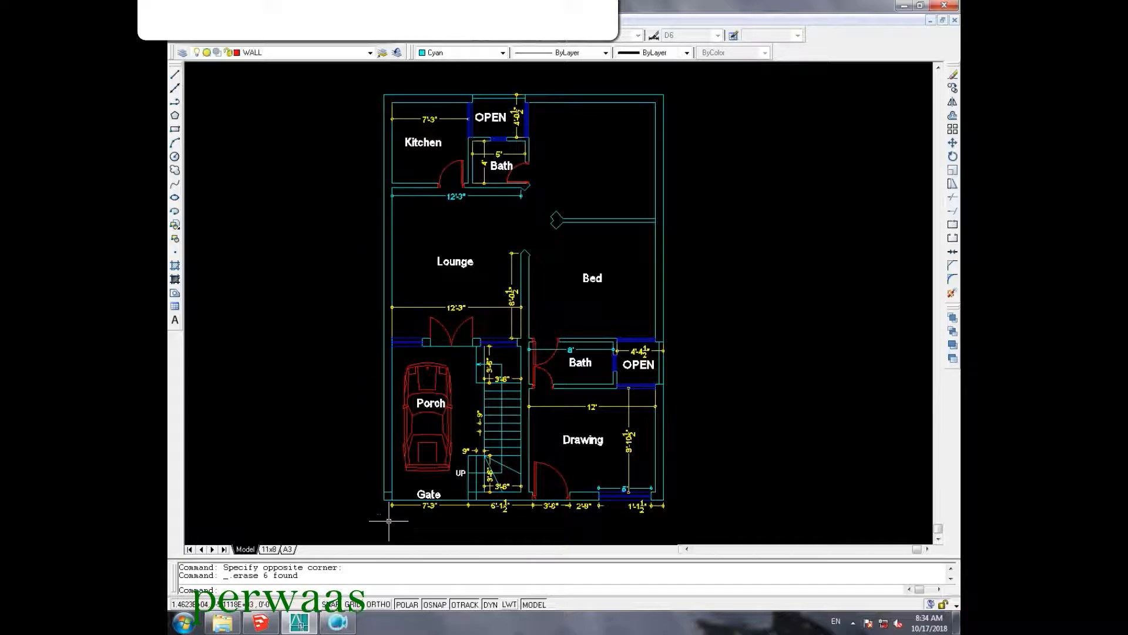
- Erase the row of dimensions below the front wall of the floor plan
left_click(675, 516)
left_click(358, 504)
key("Delete")
left_click(393, 520)
left_click(406, 527)
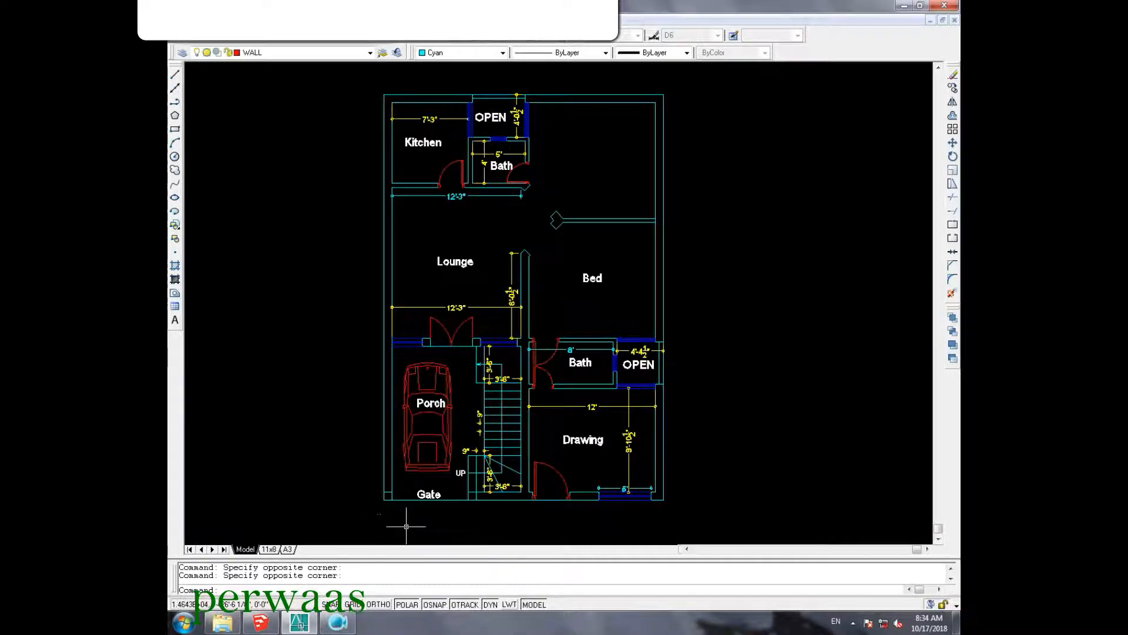
- Erase the Drawing room's label, dimensions and door, plus the line across its front doorway
left_click(644, 448)
left_click(559, 404)
key("Delete")
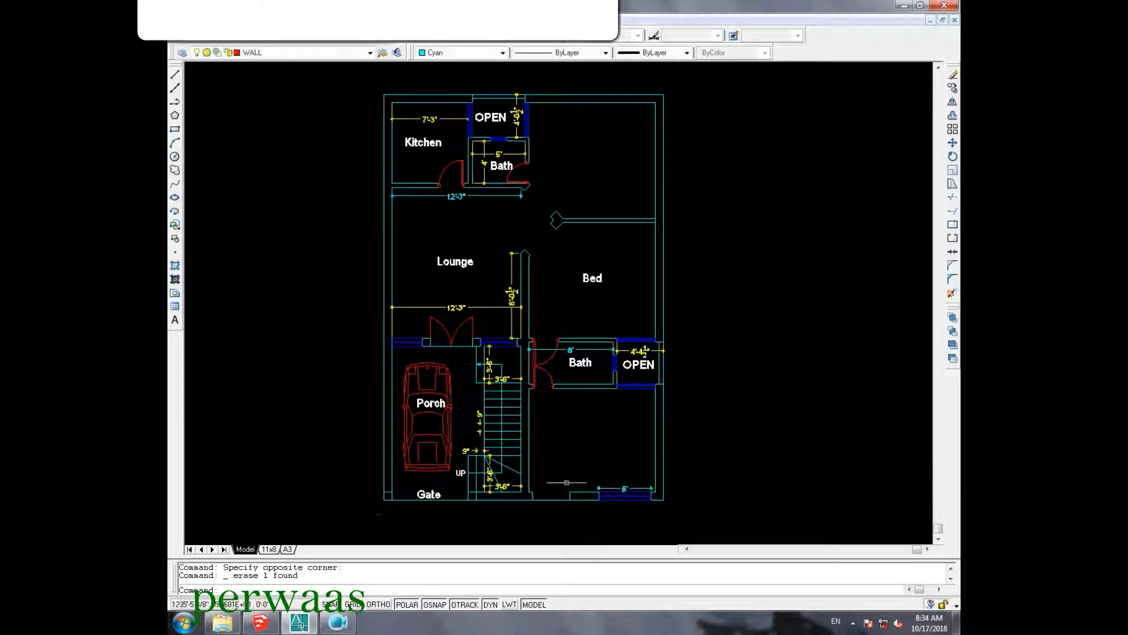
left_click(549, 500)
key("Delete")
- Erase the doors, dimensions and label of the bath beside the Drawing room, plus the neighbouring OPEN label and dimension
left_click(549, 400)
left_click(543, 346)
key("Delete")
left_click(581, 364)
left_click(632, 366)
key("Delete")
left_click(639, 351)
key("Delete")
- Erase the Lounge's vertical dimension, its lower 12'-3" dimension and the double entrance door
left_click(518, 274)
left_click(497, 312)
key("Delete")
left_click(486, 328)
left_click(417, 316)
key("Delete")
- Erase the line across the lounge entrance opening and the car in the porch
left_click(455, 337)
left_click(448, 351)
key("Delete")
left_click(456, 363)
left_click(443, 385)
key("Delete")
- Erase the dimensions and arrow at the upper stair landing and the tread dimension beside the stairs
left_click(504, 353)
left_click(491, 372)
key("Delete")
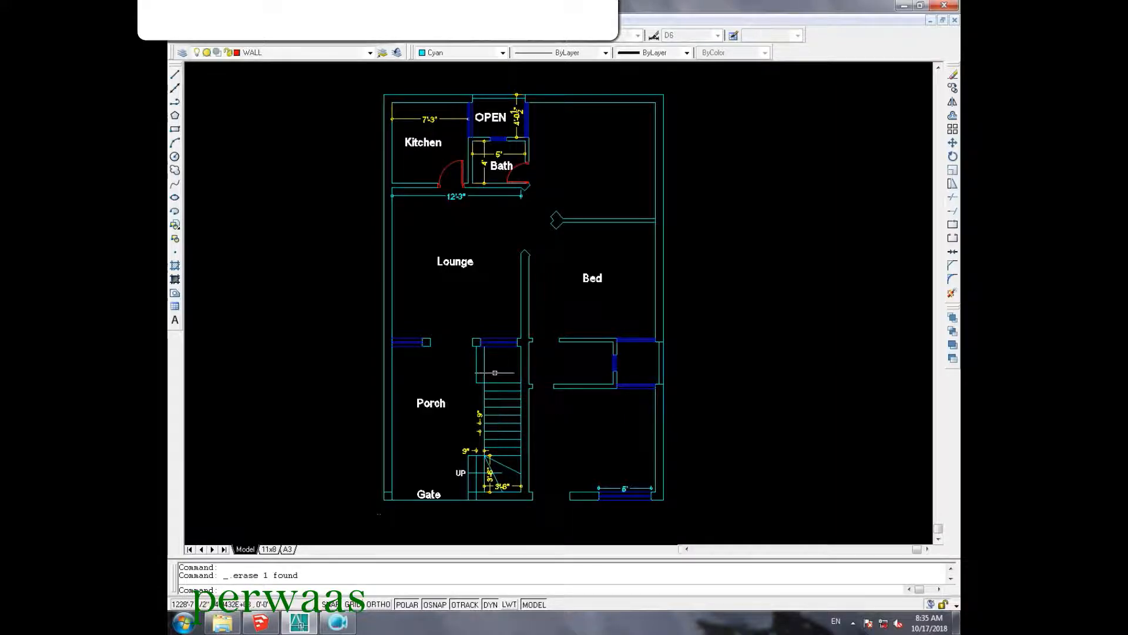
left_click(482, 422)
key("Delete")
- Erase the Porch, Gate, UP and Bed labels, the gate line and the remaining dimensions around the lower stairs
left_click(476, 451)
left_click(447, 482)
key("Delete")
left_click(516, 482)
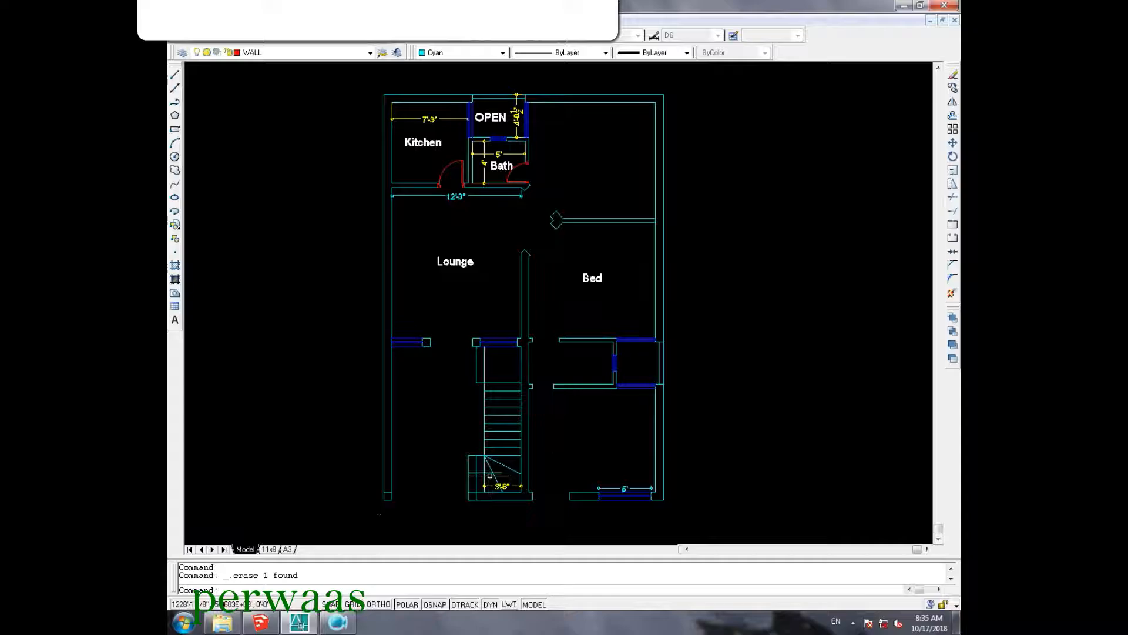
key("Delete")
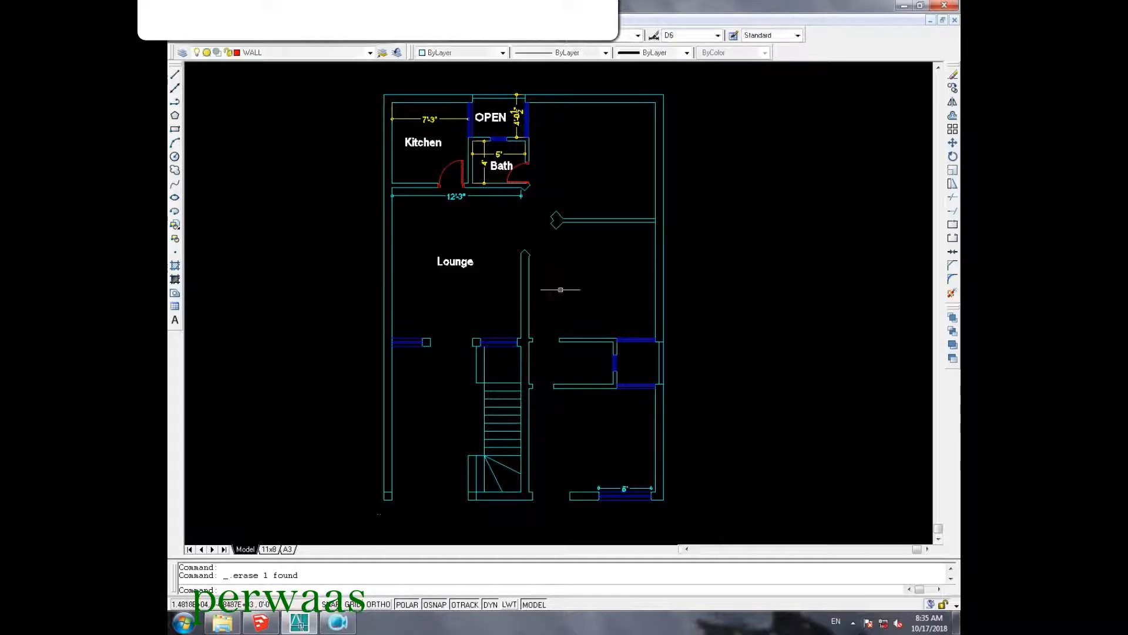
- Erase the Lounge label with its upper 12'-3" dimension, and the label and dimensions of the bath near the kitchen
left_click(528, 269)
left_click(491, 180)
key("Delete")
left_click(502, 174)
left_click(479, 151)
key("Delete")
- Erase the OPEN label and dimension at the rear of the plan, plus the kitchen's dimension and label
left_click(512, 119)
left_click(522, 124)
key("Delete")
left_click(498, 118)
key("Delete")
left_click(443, 118)
key("Delete")
left_click(421, 142)
key("Delete")
- Erase the kitchen and rear bath doors, and save the drawing
left_click(463, 155)
left_click(443, 217)
key("Delete")
left_click(524, 179)
left_click(500, 163)
key("Delete")
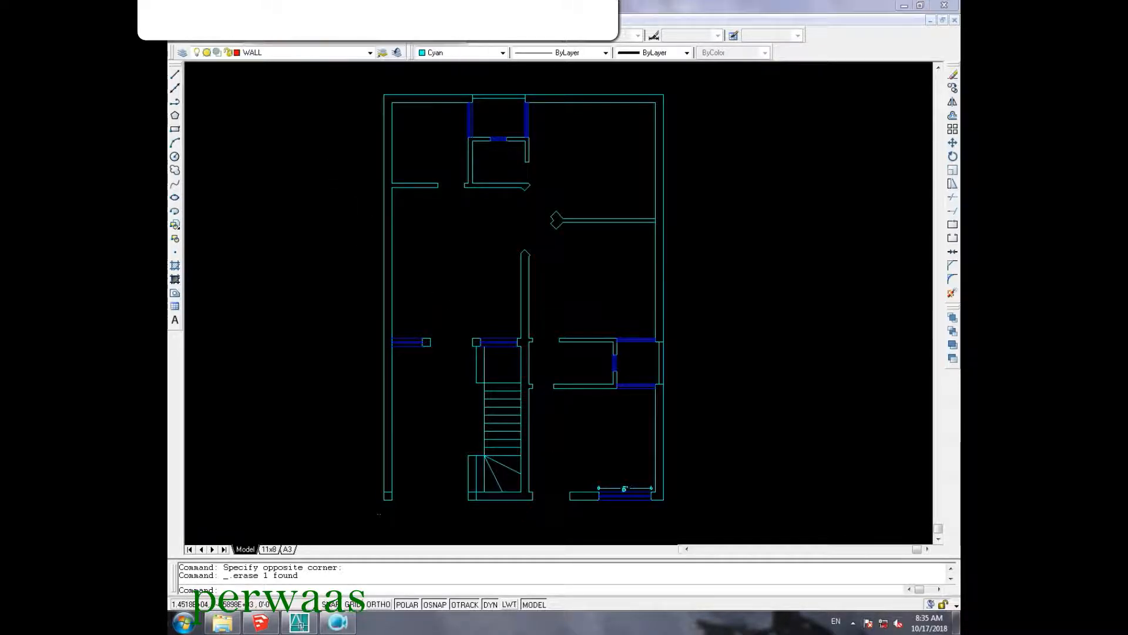
left_click(214, 43)
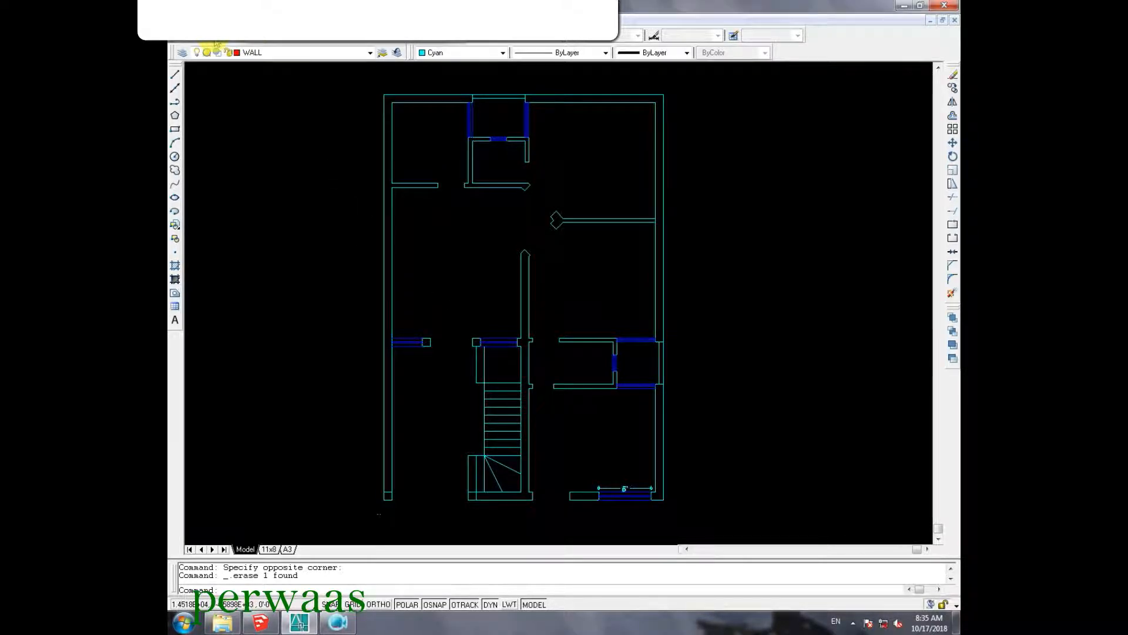
key("ctrl+s")
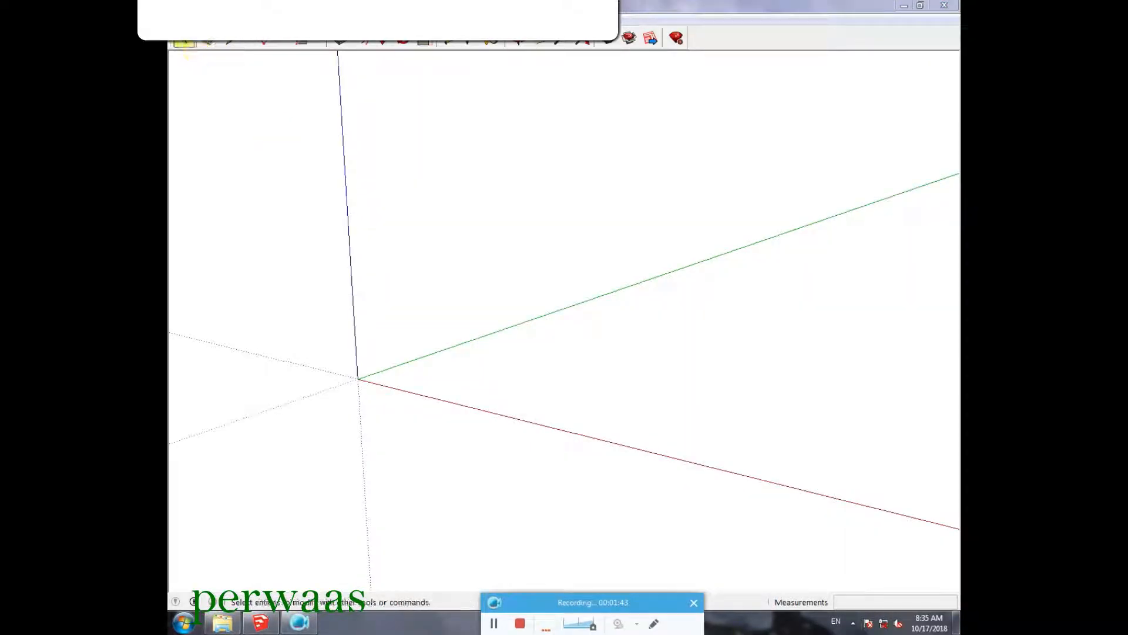
- Switch to SketchUp and import the AutoCAD drawing 112233 from the Desktop
left_click(176, 36)
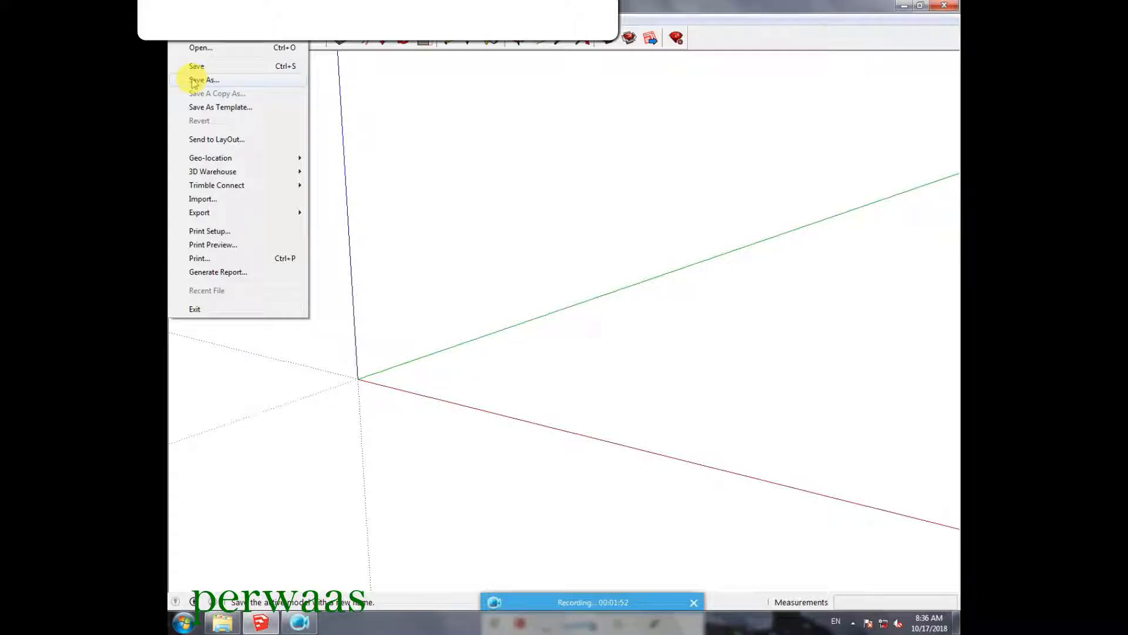
left_click(210, 205)
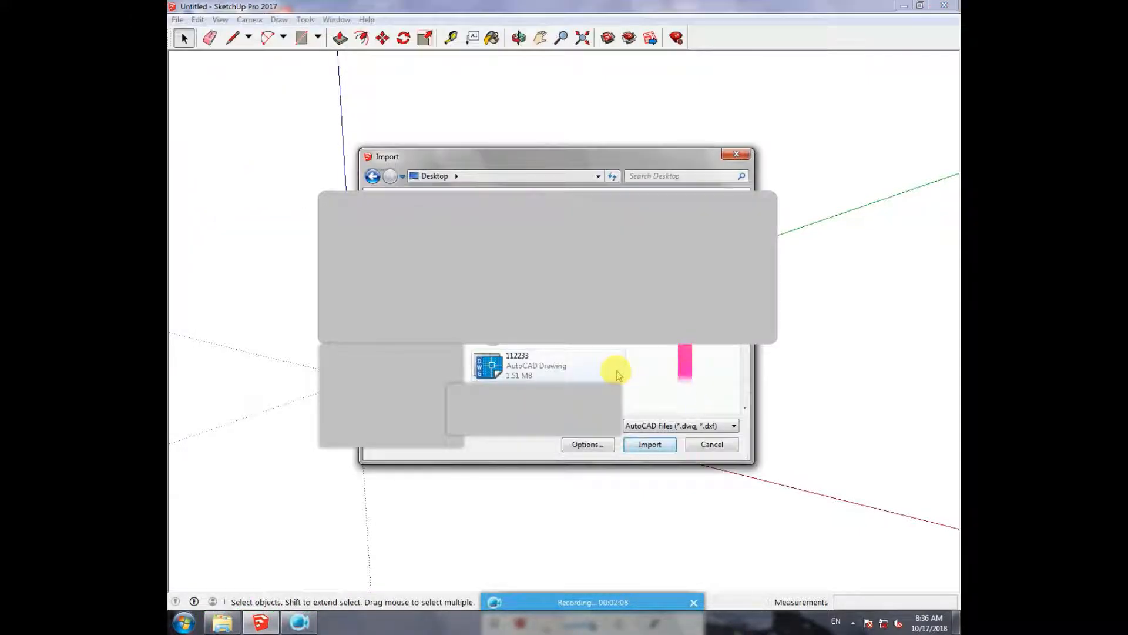
left_click(615, 370)
left_click(658, 445)
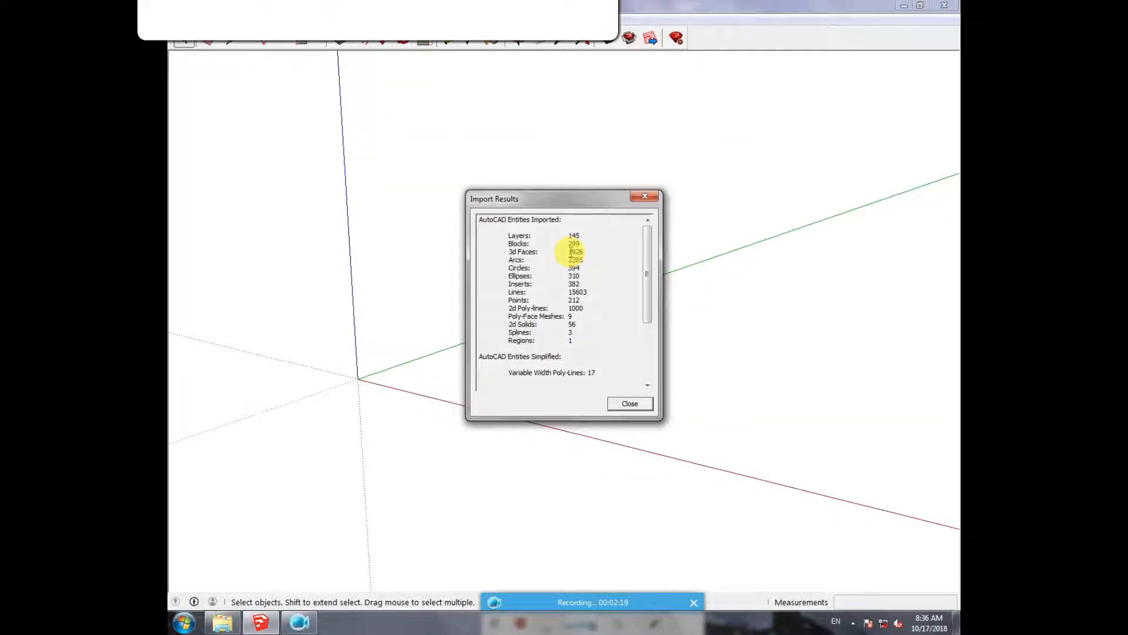
left_click(630, 408)
scroll(372, 272, "down", 3)
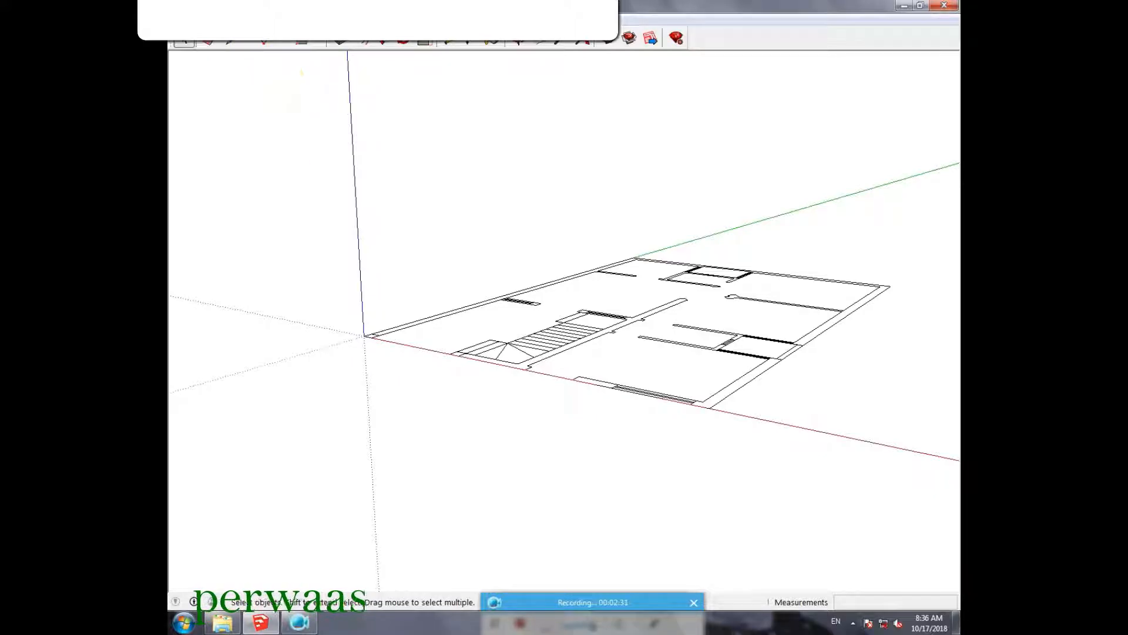
- Trace edges of the outer walls, front wall segments and central wall with the Line tool to fill them with faces
middle_click_drag(435, 234, 532, 409)
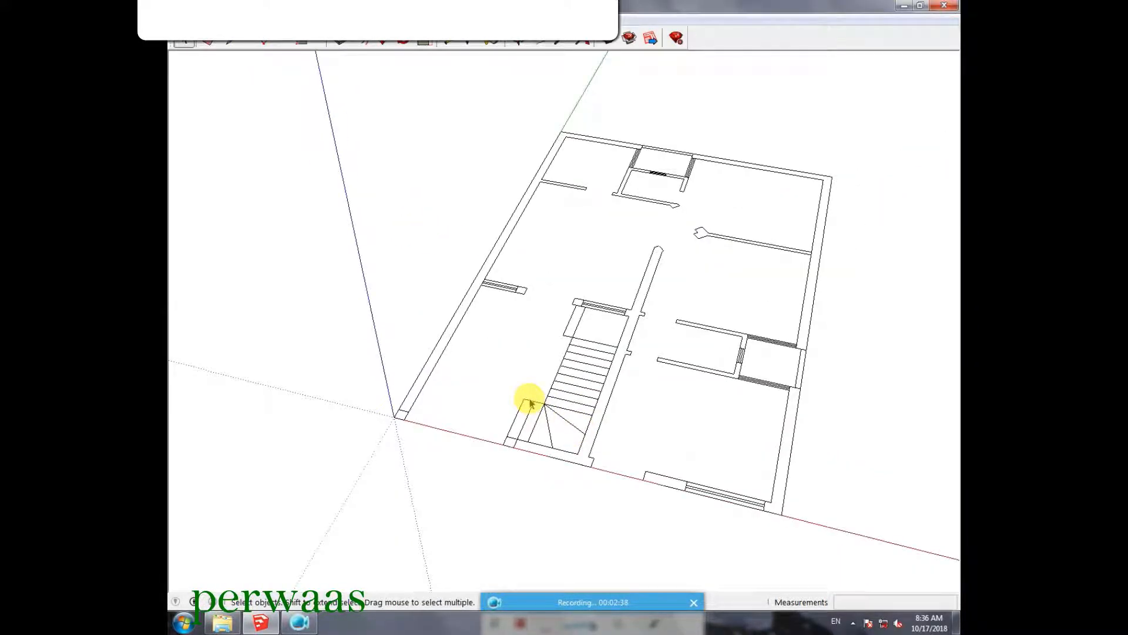
middle_click_drag(585, 507, 263, 430)
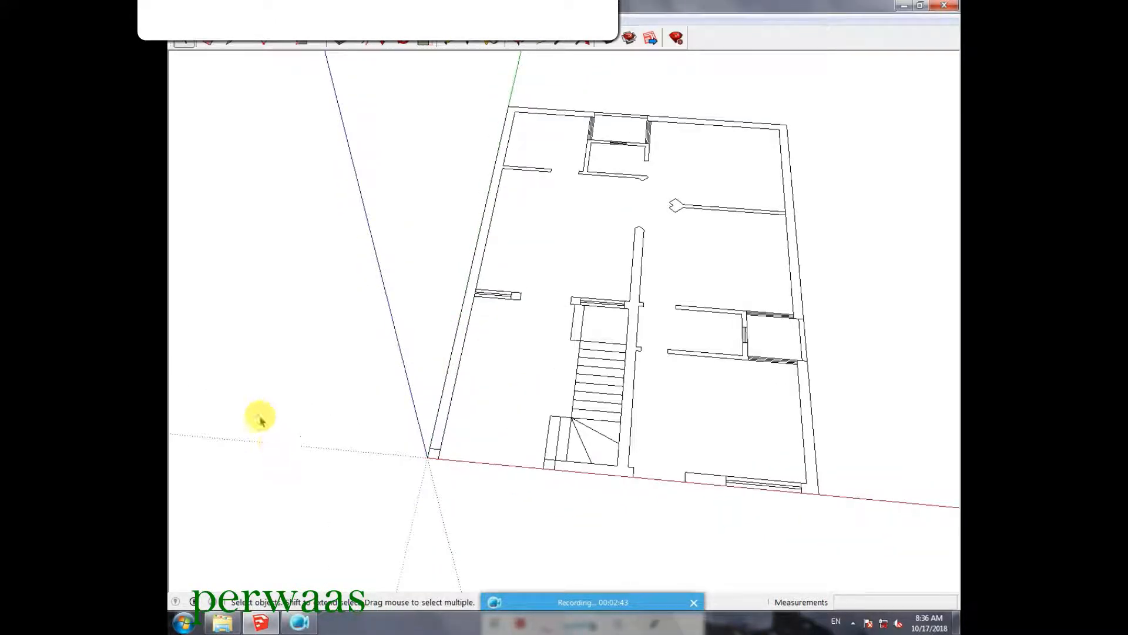
scroll(267, 389, "down", 2)
scroll(760, 218, "up", 2)
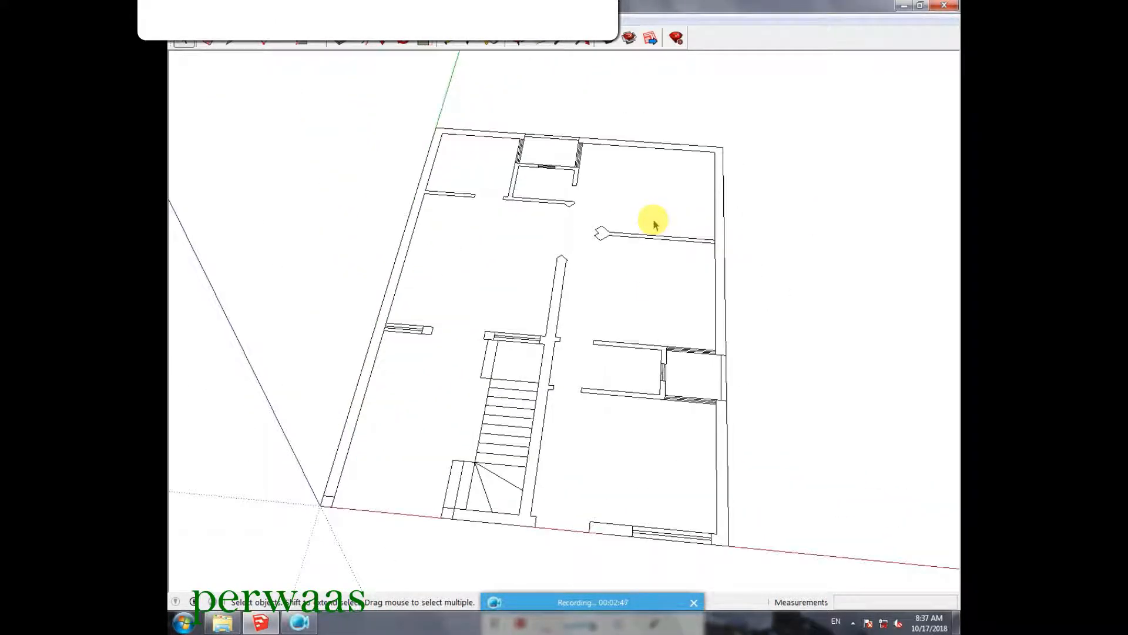
scroll(654, 391, "up", 1)
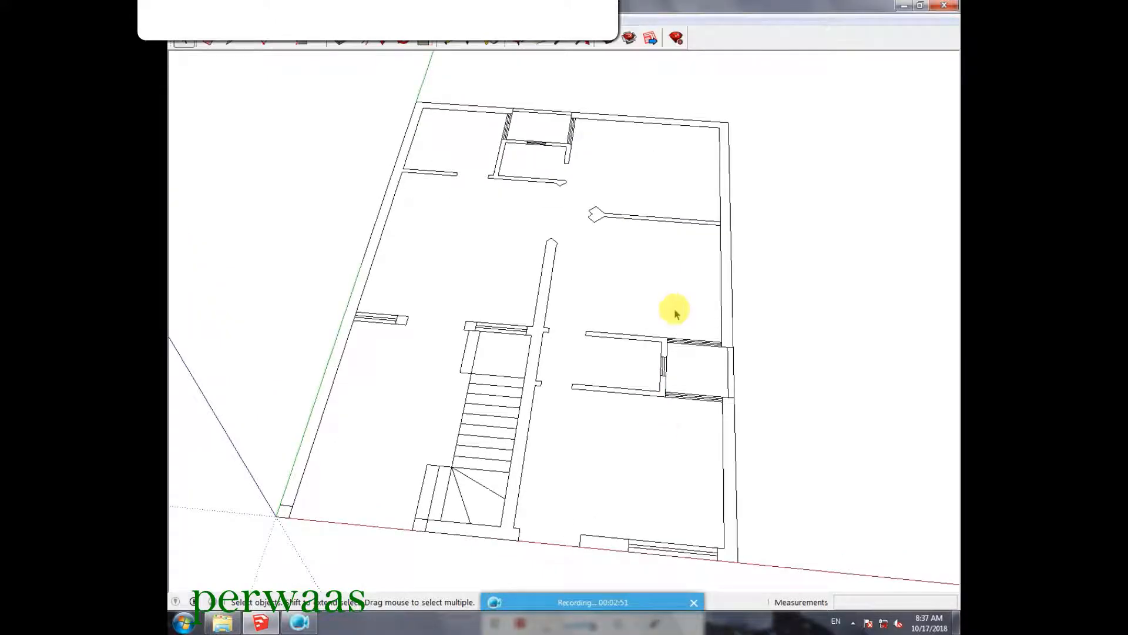
left_click(232, 43)
left_click(416, 101)
left_click(729, 123)
left_click(733, 347)
left_click(738, 561)
left_click(582, 545)
left_click(519, 539)
left_click(414, 528)
- Trace the straight stair treads and the upper landing with lines to create their faces
left_click(457, 465)
left_click(469, 374)
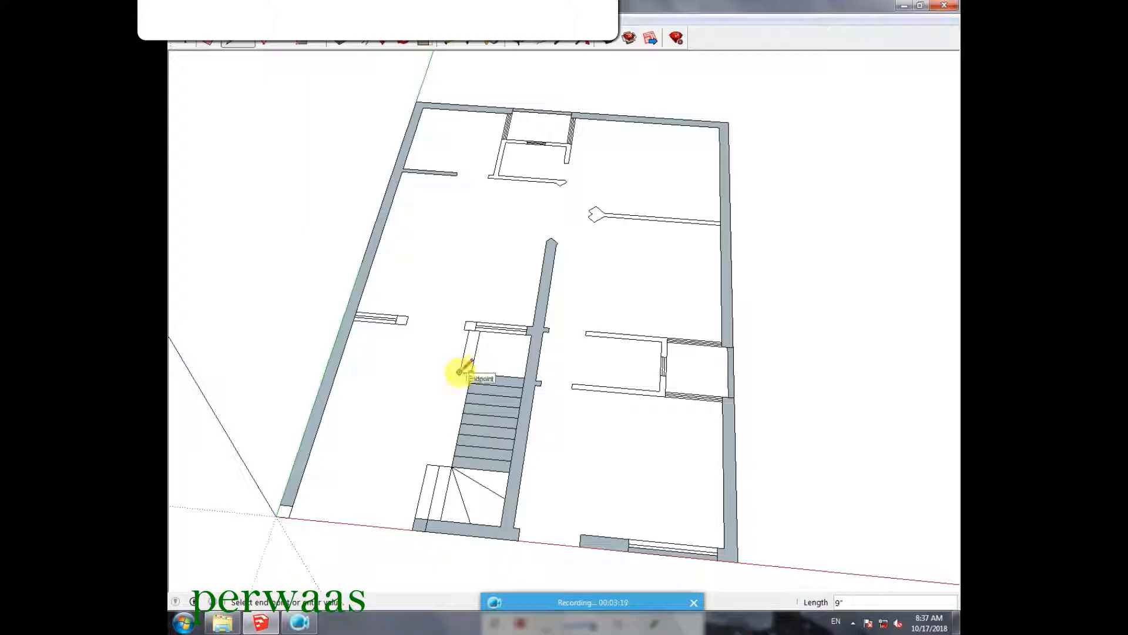
left_click(476, 330)
- Trace the two window walls on either side of the lounge entrance to fill their posts and window strips
left_click(527, 327)
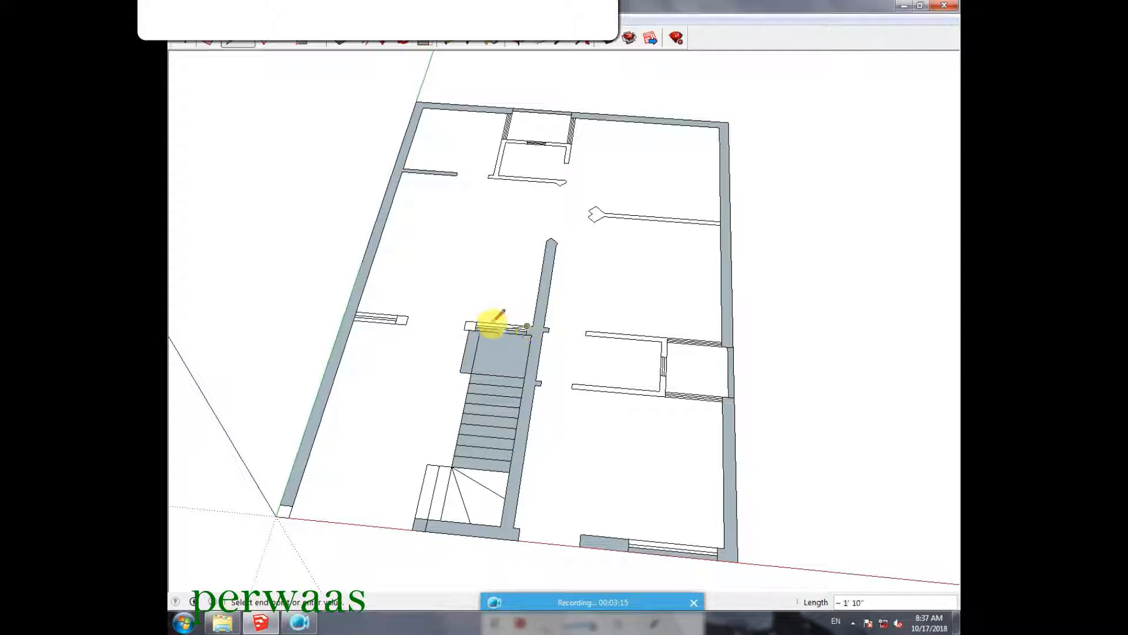
scroll(477, 329, "up", 3)
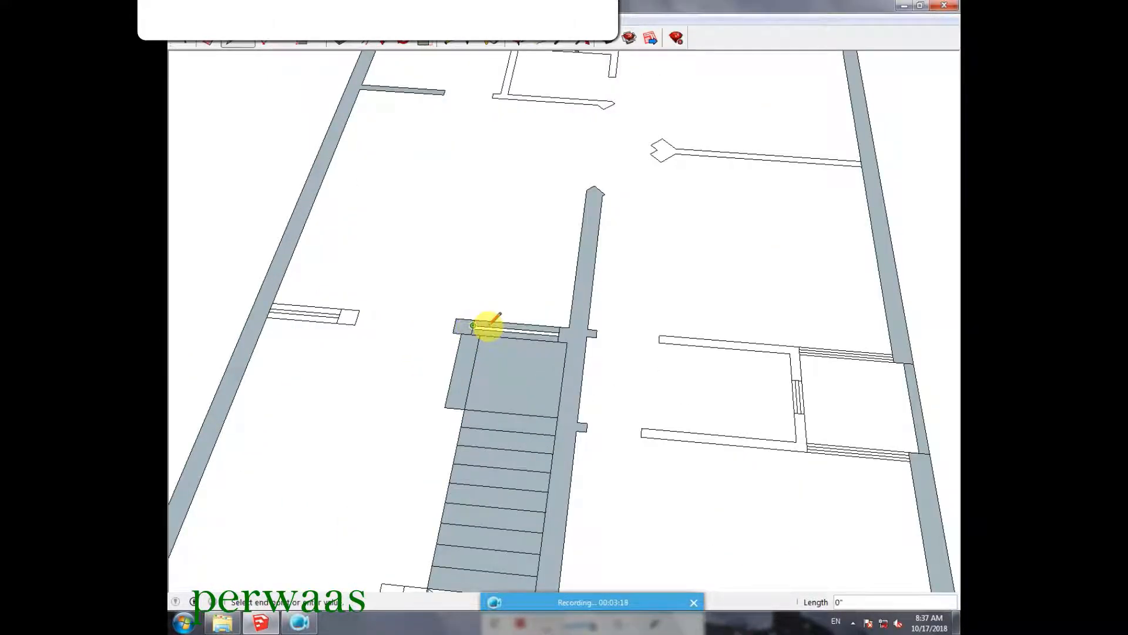
left_click(574, 327)
left_click(359, 310)
left_click(273, 304)
left_click(337, 322)
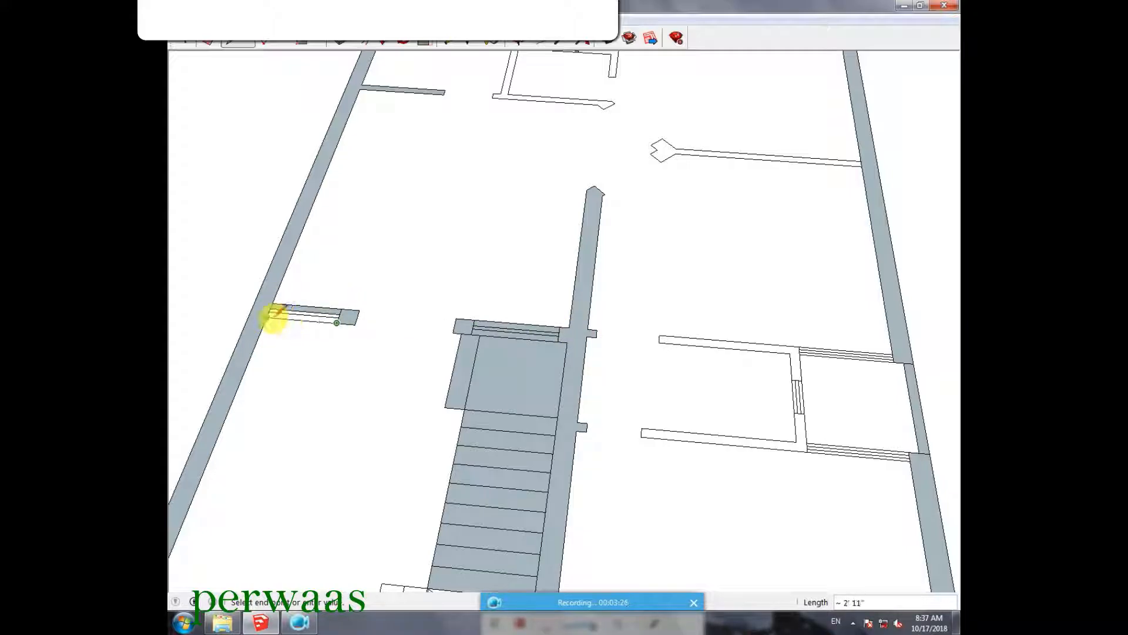
- Trace the wall between kitchen and rear bath and the kitchen-side window to fill them with faces
scroll(420, 262, "down", 5)
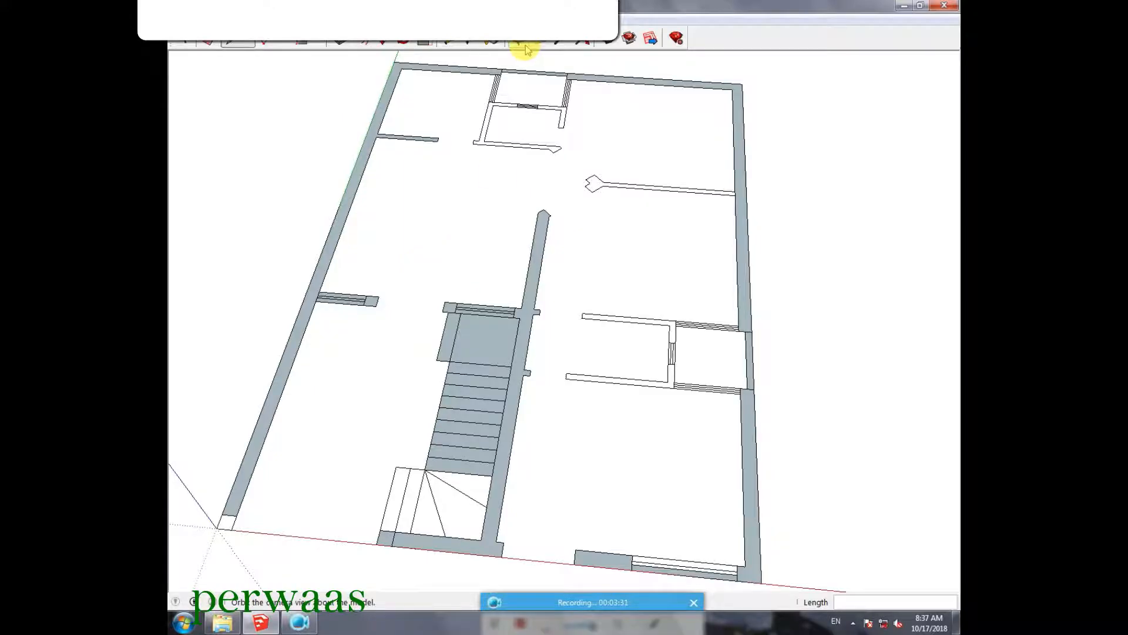
scroll(494, 103, "up", 5)
left_click(461, 152)
left_click(436, 236)
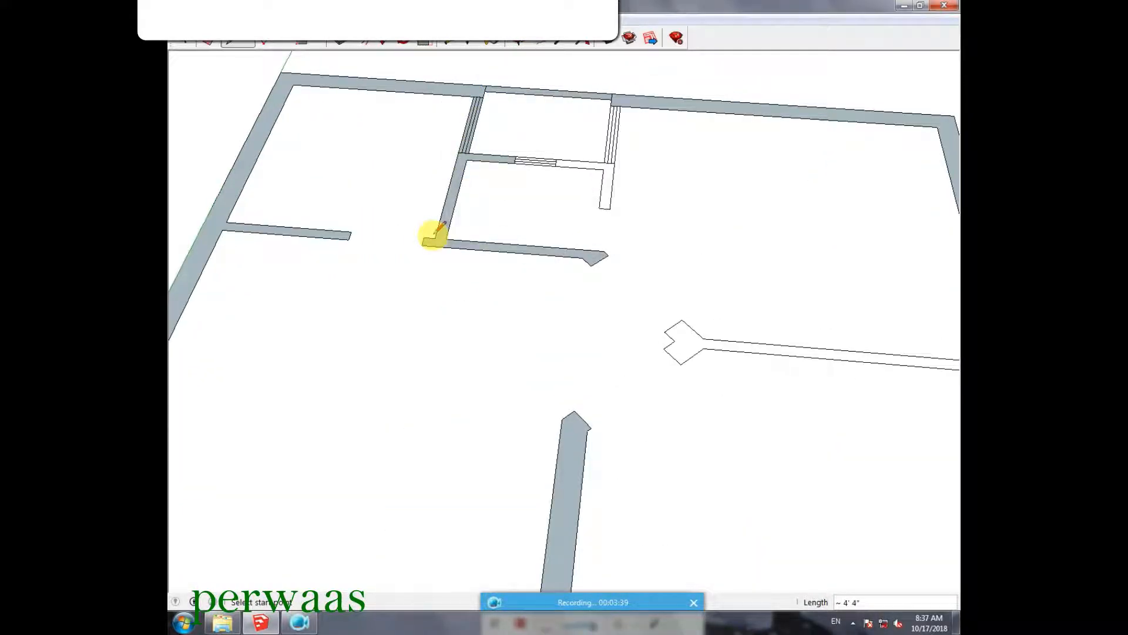
- Fill the rear open shaft's bedroom-side window, the adjoining bath wall and the bath window by tracing their edges
scroll(609, 118, "up", 4)
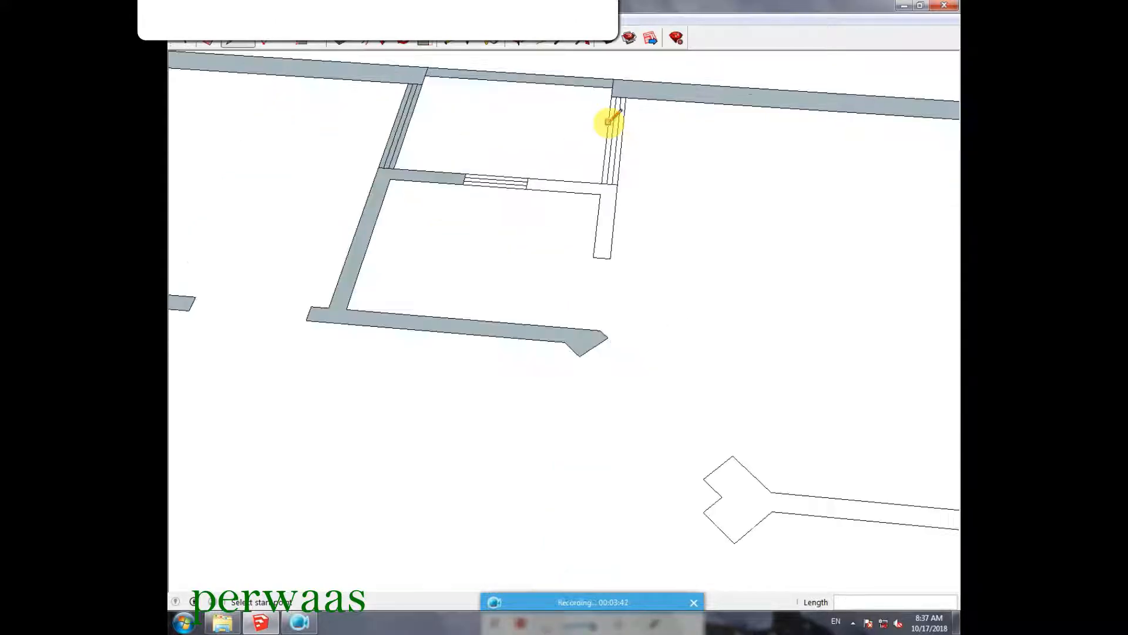
left_click(633, 95)
left_click(621, 232)
left_click(610, 359)
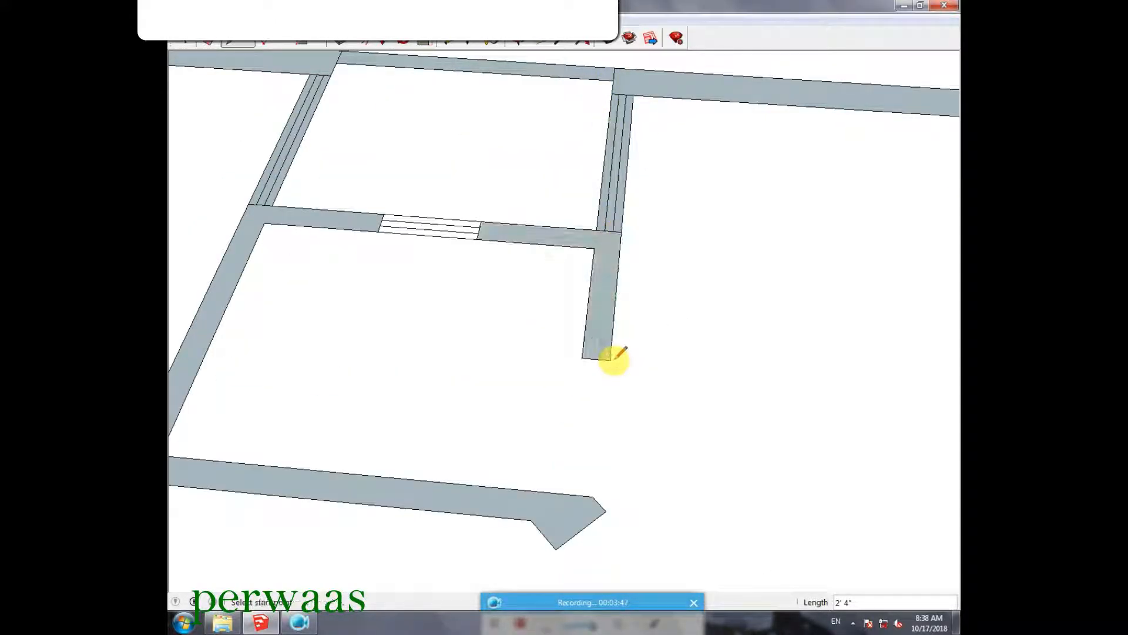
left_click(476, 239)
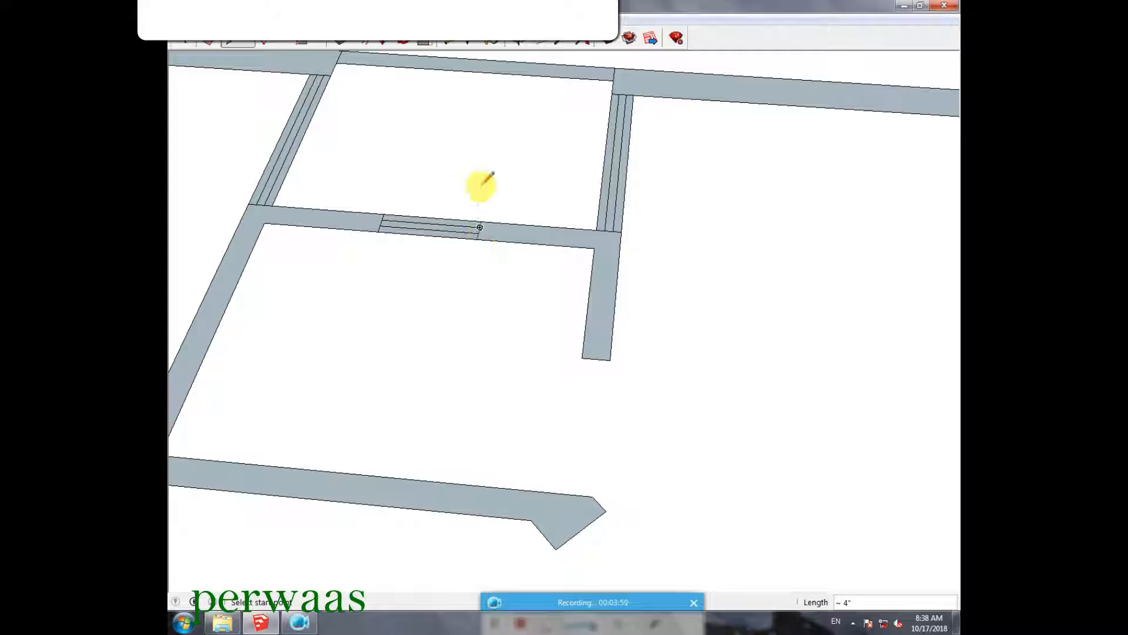
- Trace the partition wall between the two bedrooms, including its notched end, to create its face
scroll(478, 181, "down", 4)
scroll(477, 263, "up", 2)
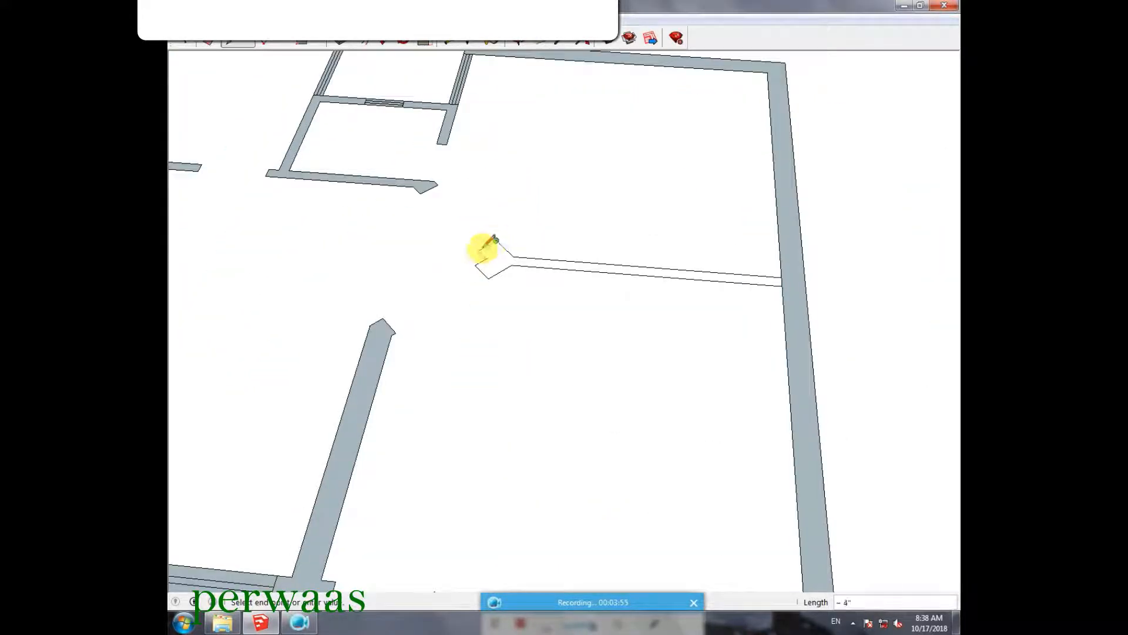
left_click(495, 241)
left_click(212, 44)
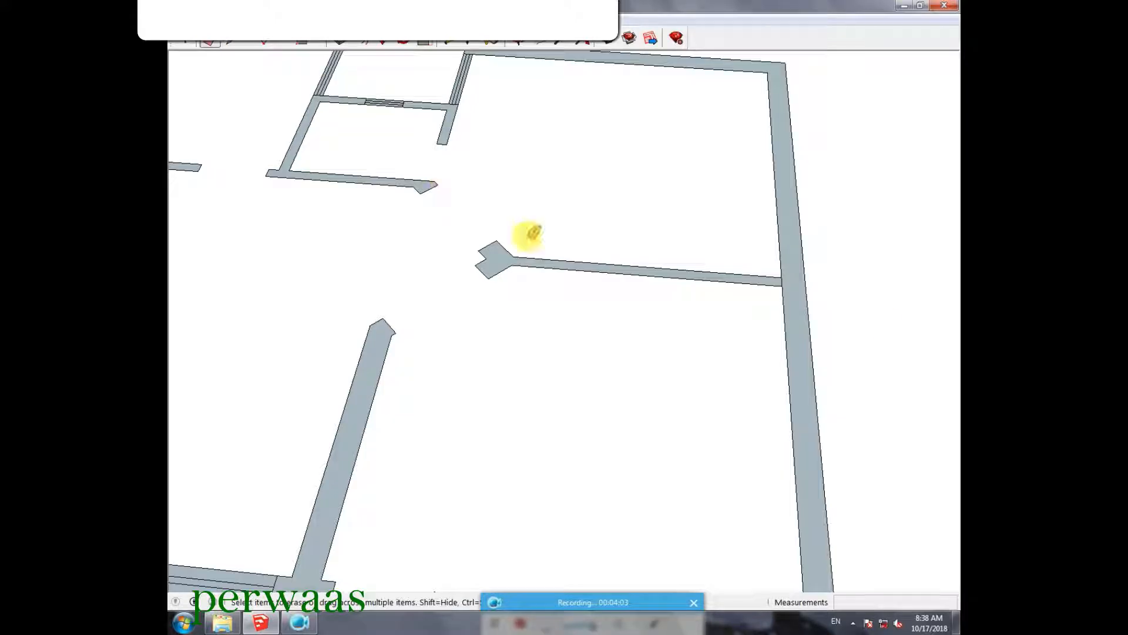
- Trace the walls and windows of the bath and open shaft beside the front room to create their faces
scroll(788, 272, "up", 1)
scroll(757, 191, "down", 5)
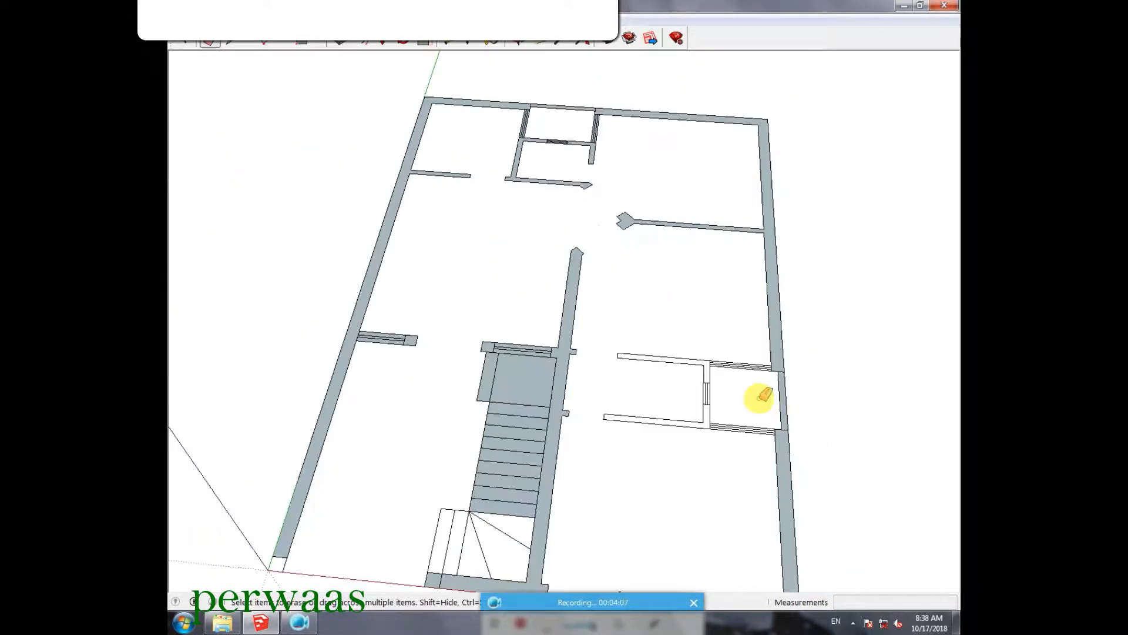
scroll(755, 395, "up", 3)
left_click(238, 42)
left_click(508, 366)
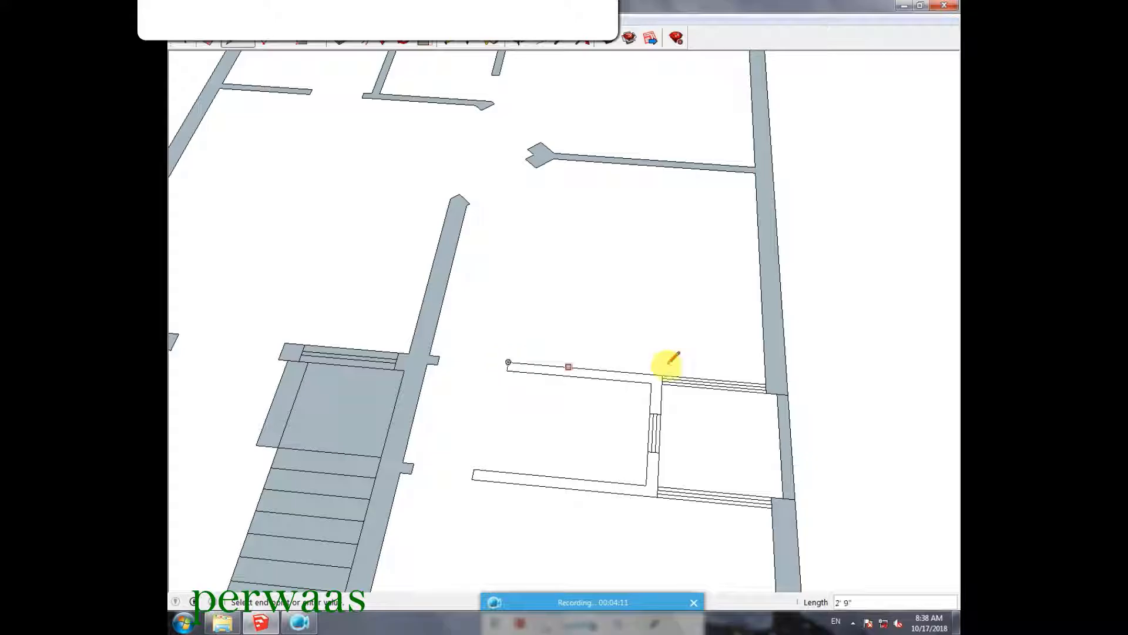
left_click(764, 385)
scroll(675, 390, "up", 3)
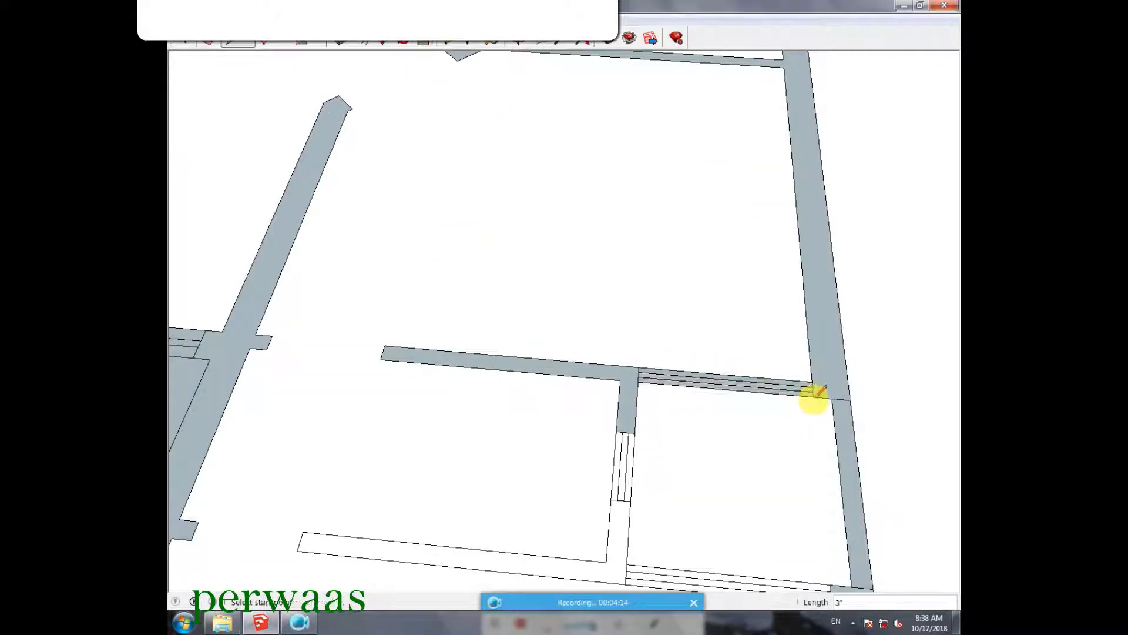
scroll(764, 391, "down", 2)
left_click(680, 409)
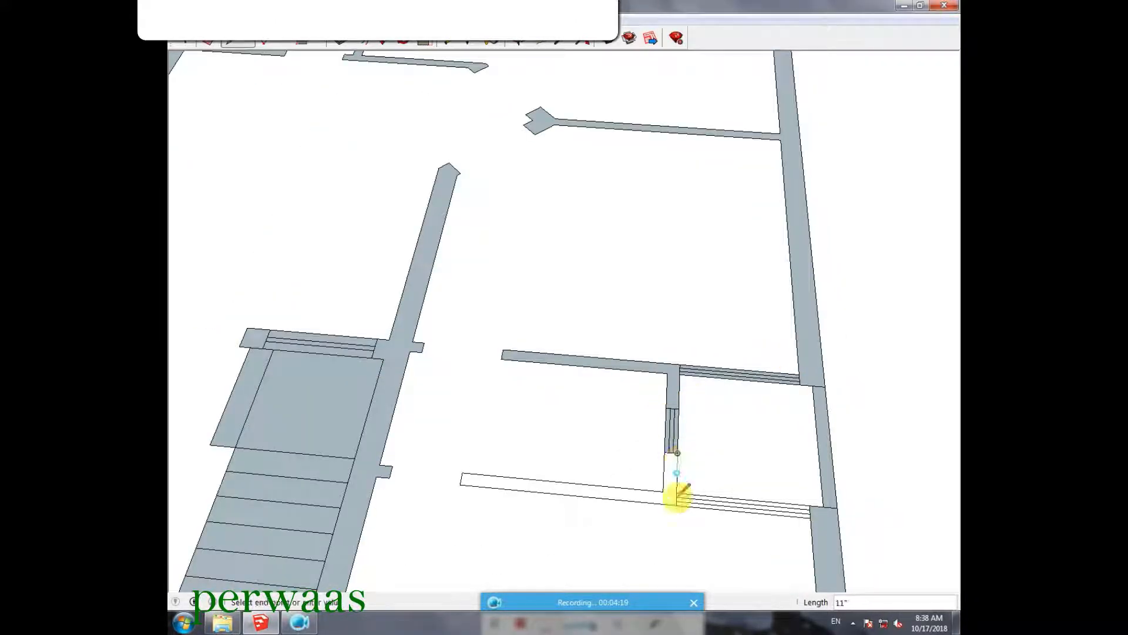
left_click(678, 454)
- Delete the unwanted face inside the open shaft beside the front bath
left_click(184, 39)
left_click(705, 456)
key("Delete")
- Trace the window in the front wall of the drawing room to fill its strips with faces
scroll(725, 549, "down", 5)
scroll(259, 146, "up", 3)
key("l")
left_click(672, 465)
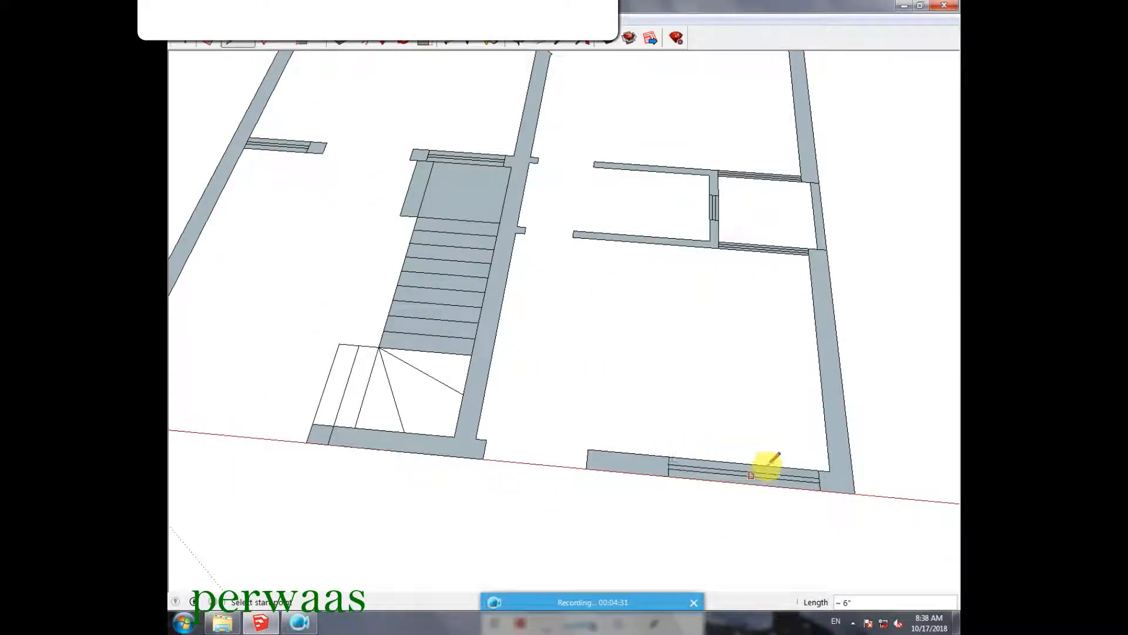
- Trace the lower entry steps and the triangular winder treads of the staircase to create their faces
scroll(478, 390, "down", 2)
scroll(541, 362, "up", 3)
left_click(540, 361)
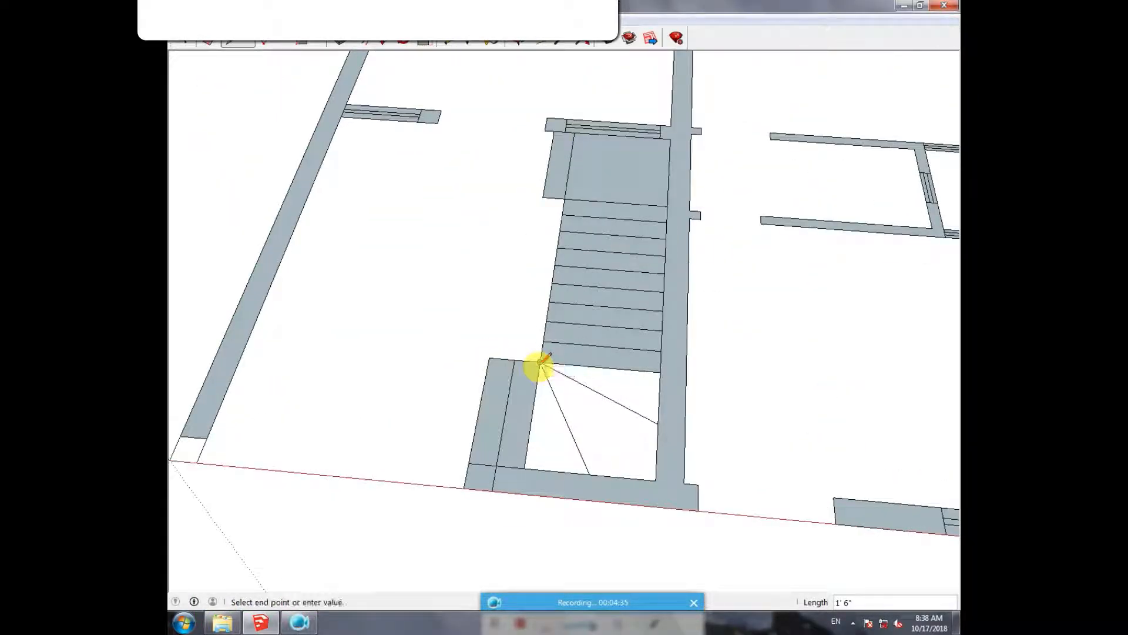
left_click(657, 423)
left_click(589, 474)
left_click(525, 469)
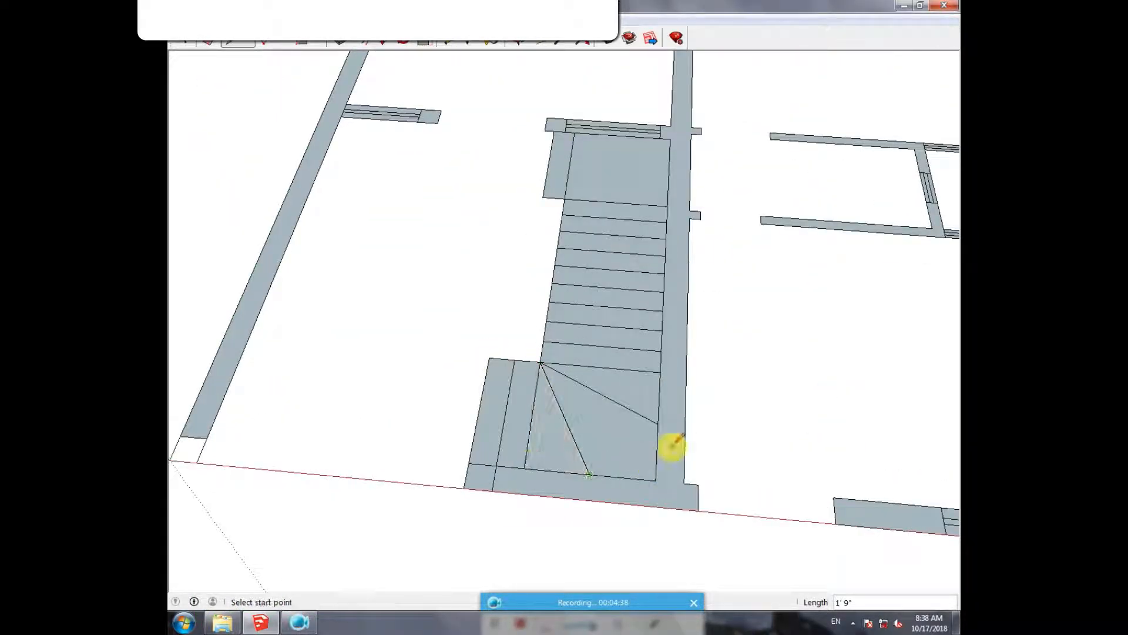
- Close the small wall end at the porch's front corner near the origin with a face
scroll(673, 446, "down", 2)
scroll(333, 432, "up", 3)
left_click(369, 448)
left_click(358, 477)
scroll(294, 412, "down", 6)
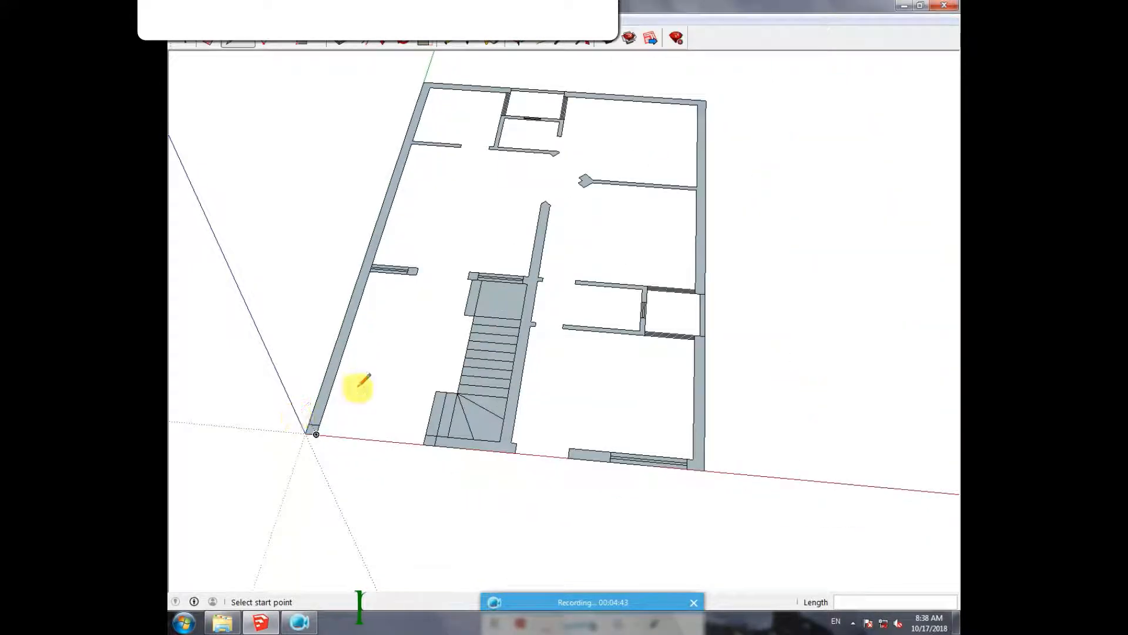
- Erase the inner lines of the three windows around the rear shaft so each opening is one plain face
scroll(512, 70, "up", 5)
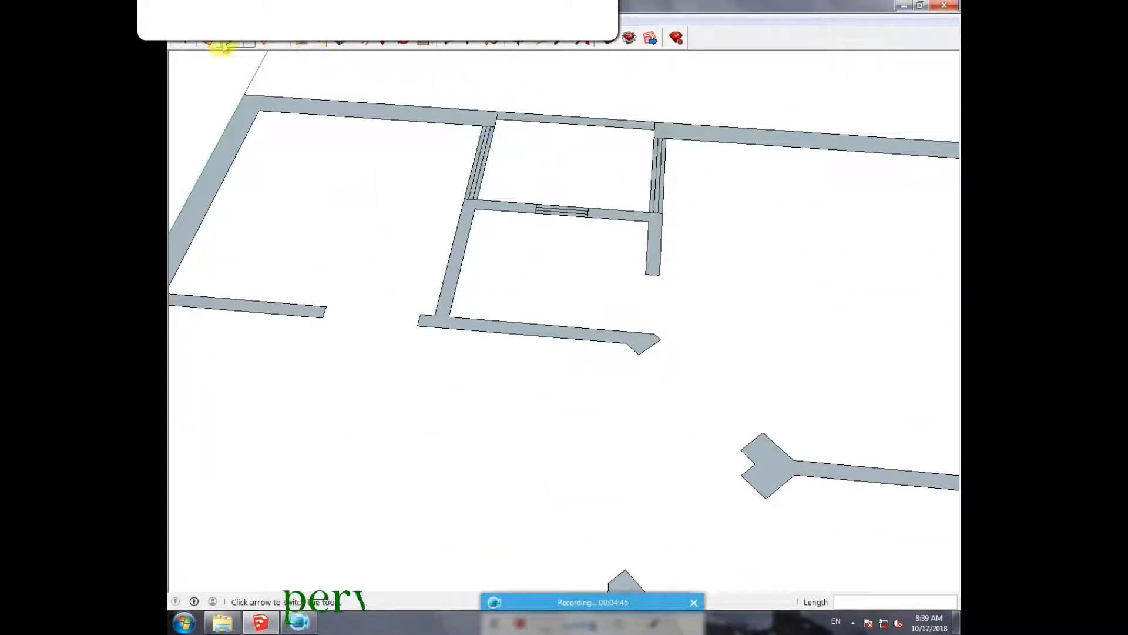
left_click(209, 42)
left_click(478, 172)
left_click(473, 173)
left_click(659, 167)
left_click(655, 167)
left_click(583, 212)
left_click(581, 212)
scroll(504, 168, "down", 2)
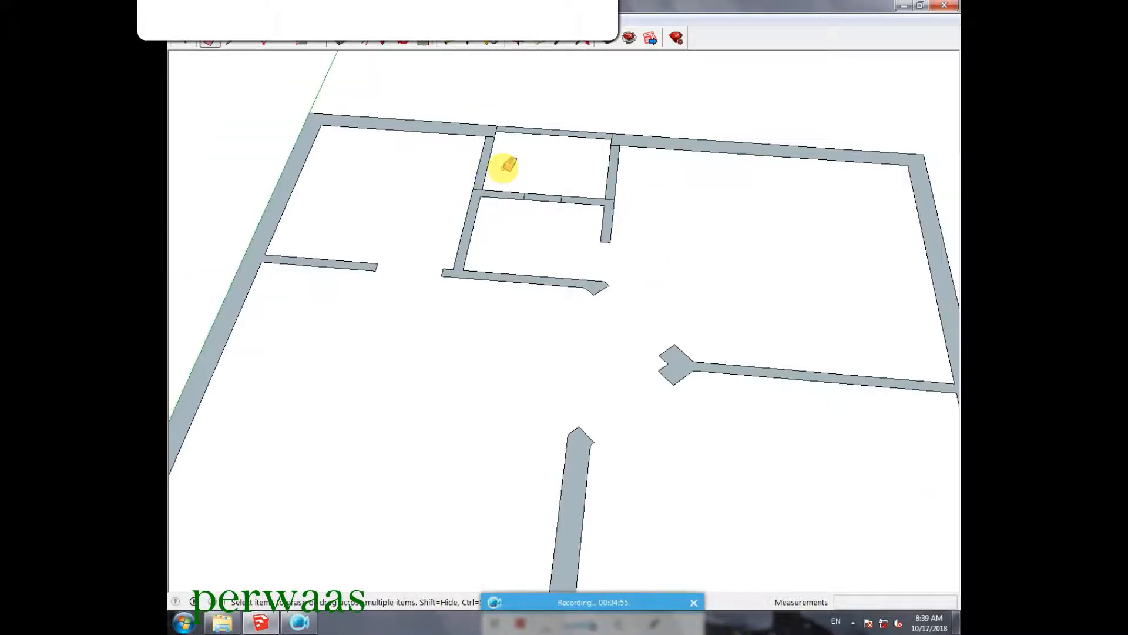
- Erase the inner lines of the three windows around the open shaft beside the front bath
scroll(504, 167, "down", 3)
scroll(697, 396, "up", 5)
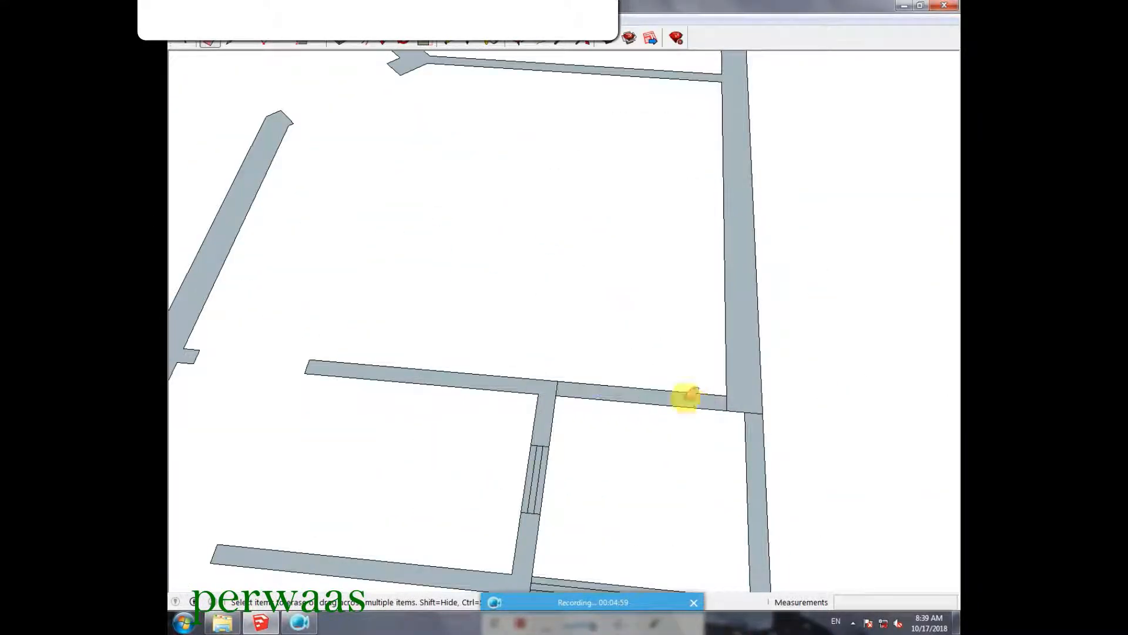
scroll(617, 423, "down", 2)
scroll(564, 408, "up", 3)
scroll(602, 449, "down", 3)
scroll(634, 428, "up", 2)
left_click_drag(635, 432, 635, 433)
scroll(619, 340, "down", 2)
scroll(618, 339, "down", 2)
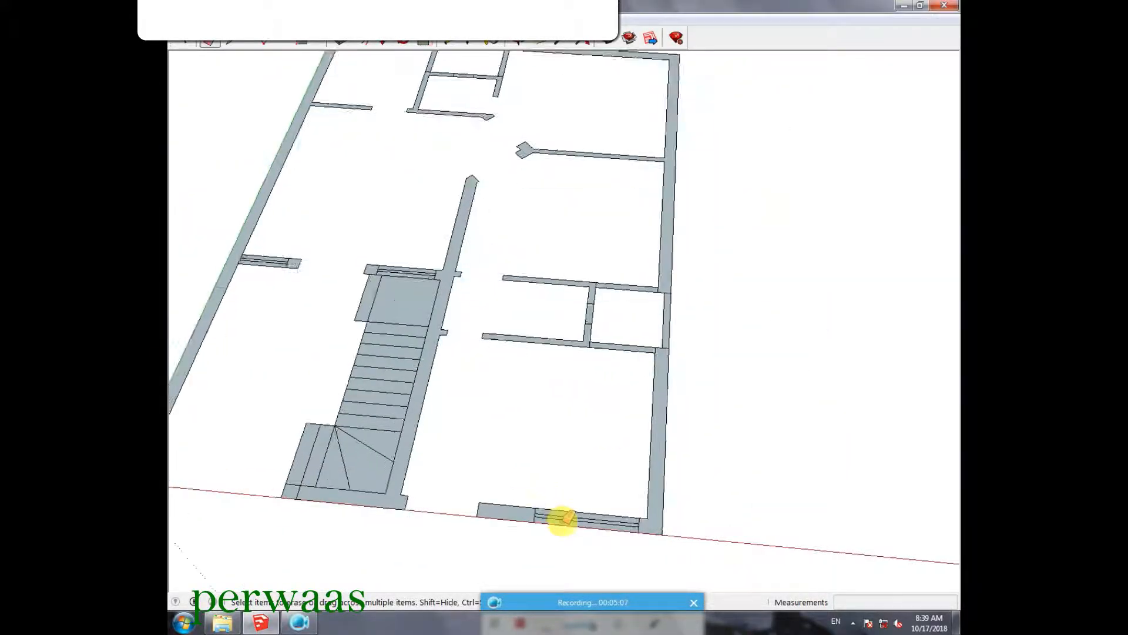
- Erase the inner lines of the drawing room's front window, the stair landing window and the porch's inner wall window
scroll(561, 520, "up", 3)
scroll(609, 513, "down", 2)
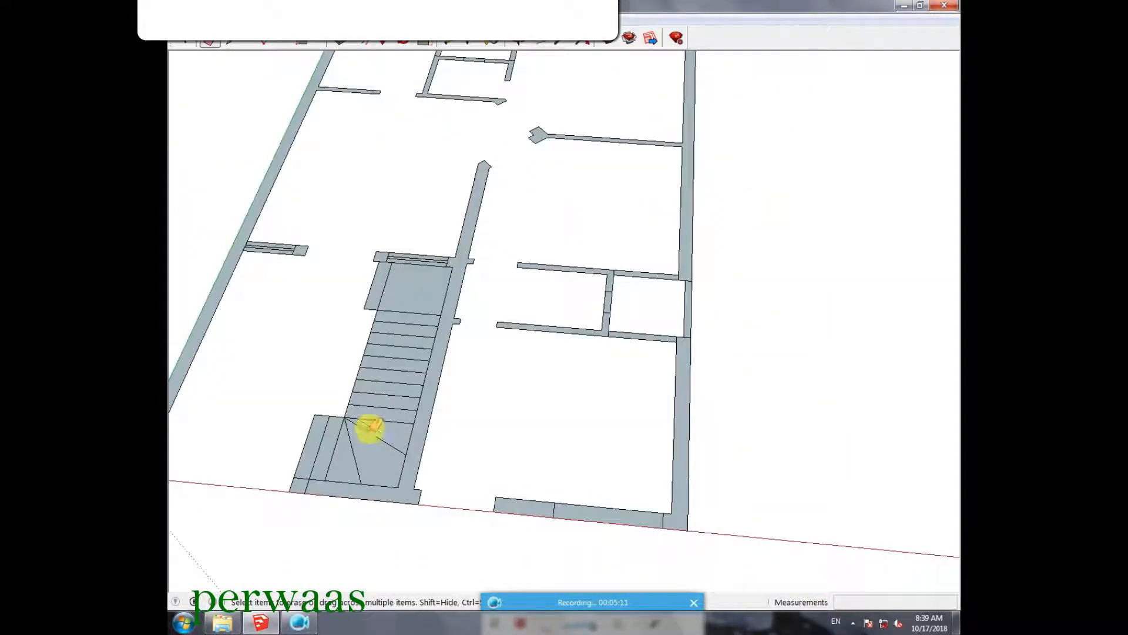
scroll(473, 341, "down", 2)
scroll(411, 276, "up", 3)
left_click_drag(433, 292, 435, 298)
left_click_drag(629, 302, 626, 314)
scroll(544, 274, "down", 4)
scroll(529, 229, "up", 4)
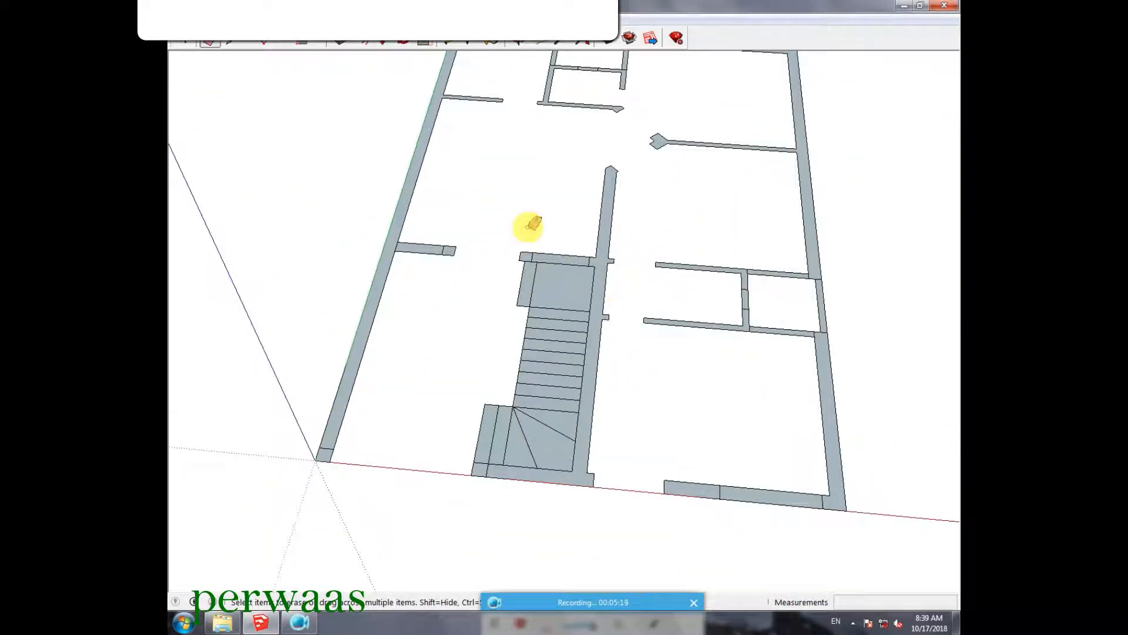
- Push/pull the window faces in the porch's inner wall and behind the stair landing up 3'
left_click(339, 39)
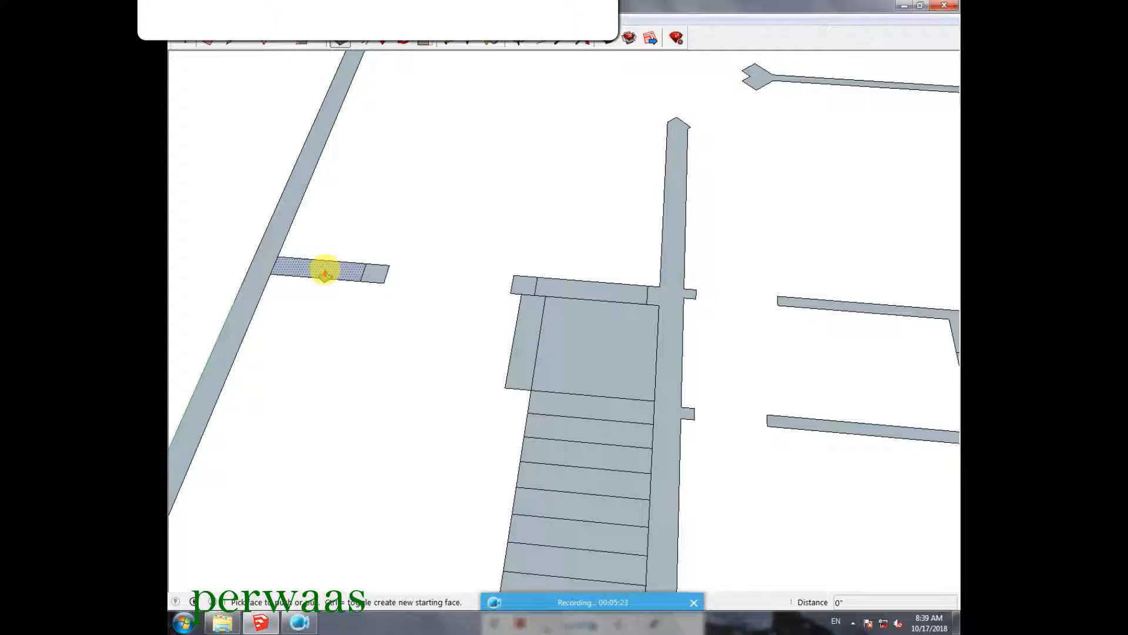
left_click(325, 273)
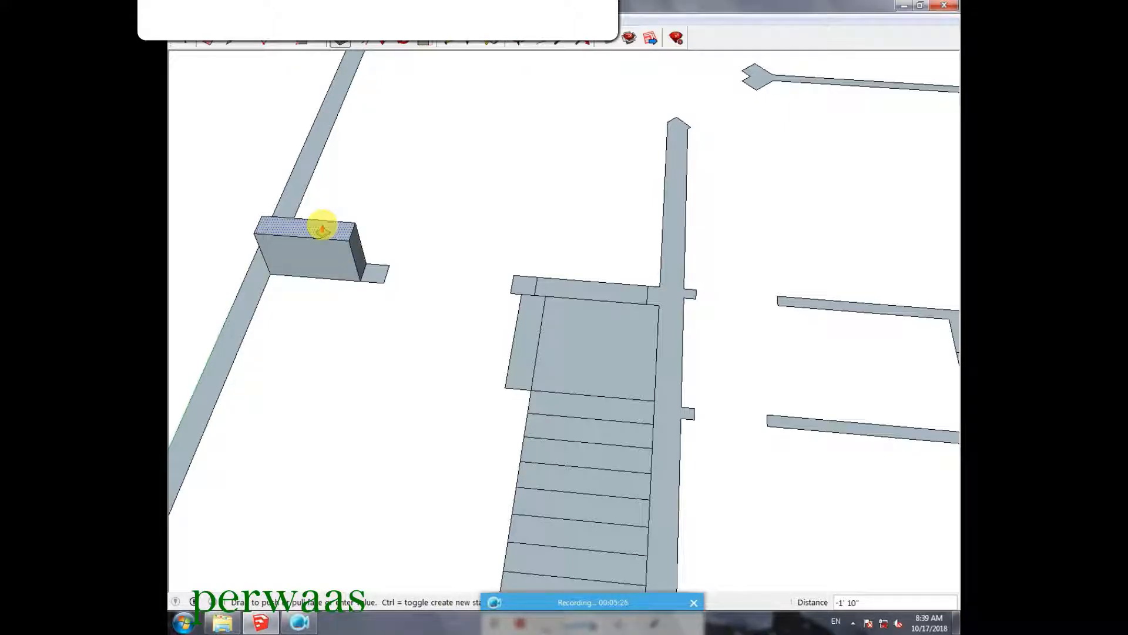
left_click(365, 240)
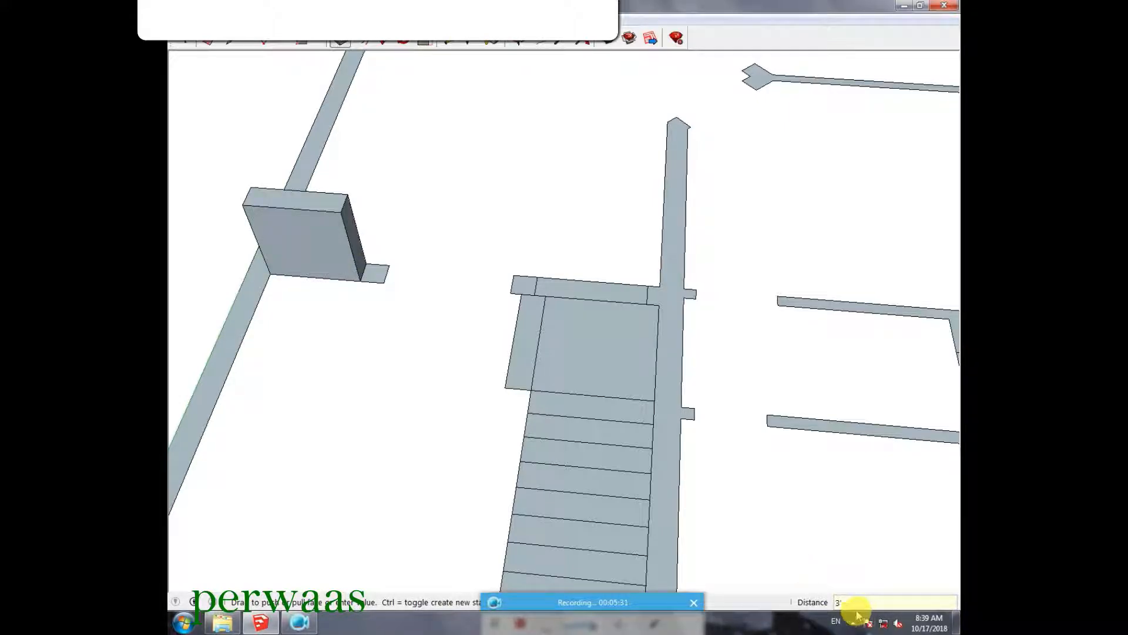
left_click_drag(625, 310, 483, 278)
scroll(483, 278, "down", 3)
key("space")
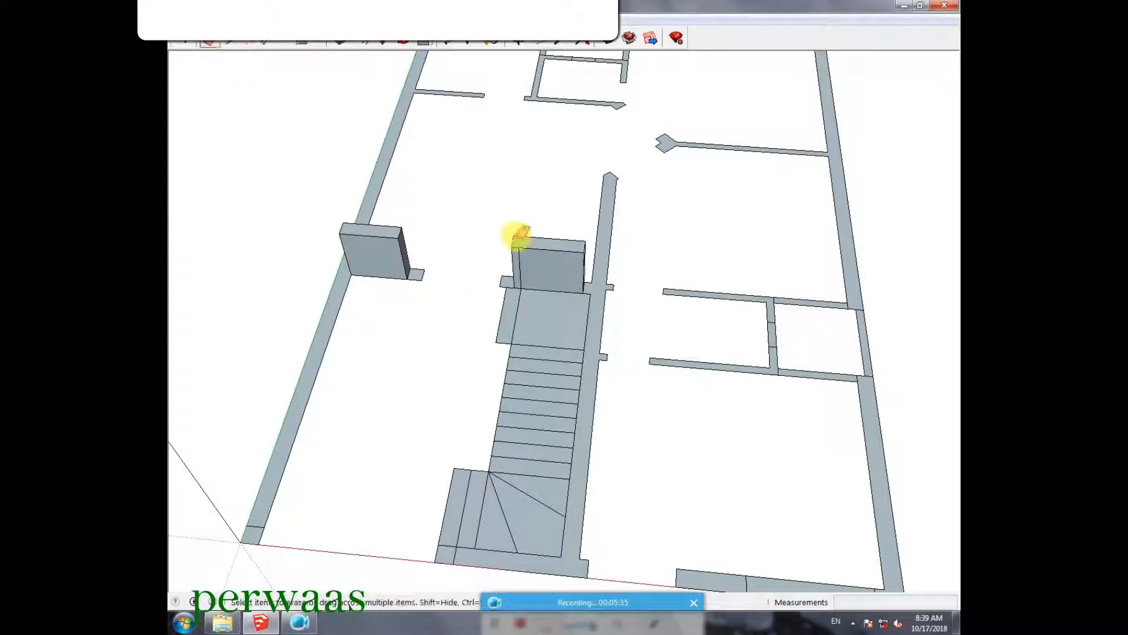
- Raise the window faces around the rear shaft by the same 3' with Push/Pull
mouse_move(574, 259)
middle_mouse_down()
mouse_move(415, 300)
mouse_move(793, 335)
mouse_move(380, 318)
mouse_move(713, 297)
middle_mouse_up()
key("e")
left_click(341, 41)
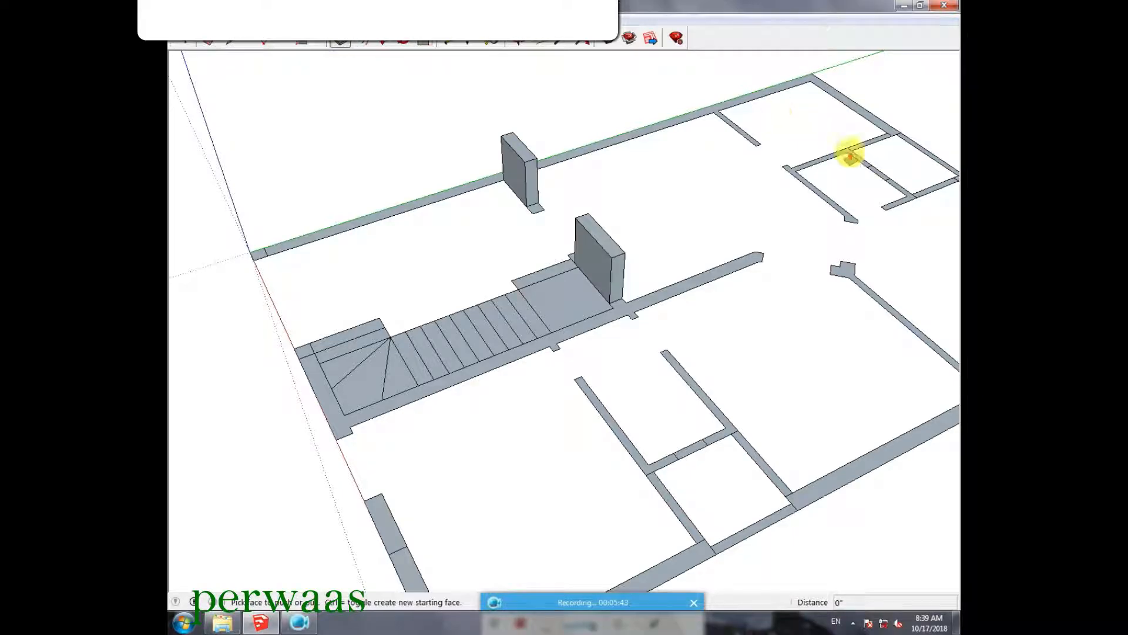
scroll(882, 169, "up", 3)
double_click(886, 176)
scroll(582, 194, "down", 2)
double_click(837, 194)
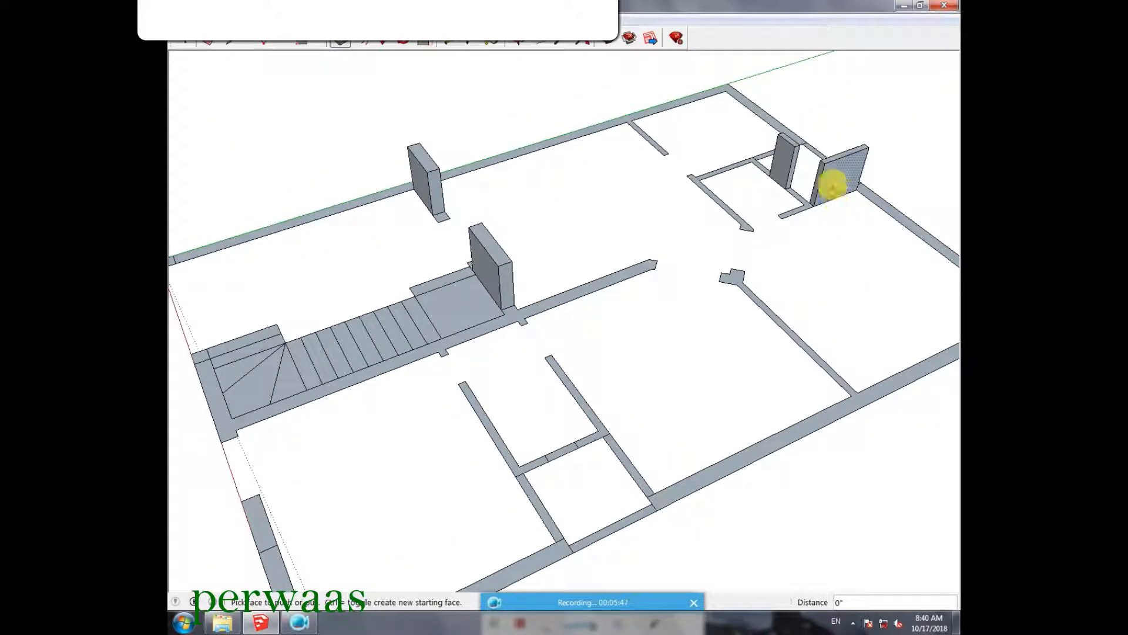
double_click(820, 156)
- Raise the three sill blocks around the rear shaft by another 4'
left_click(818, 163)
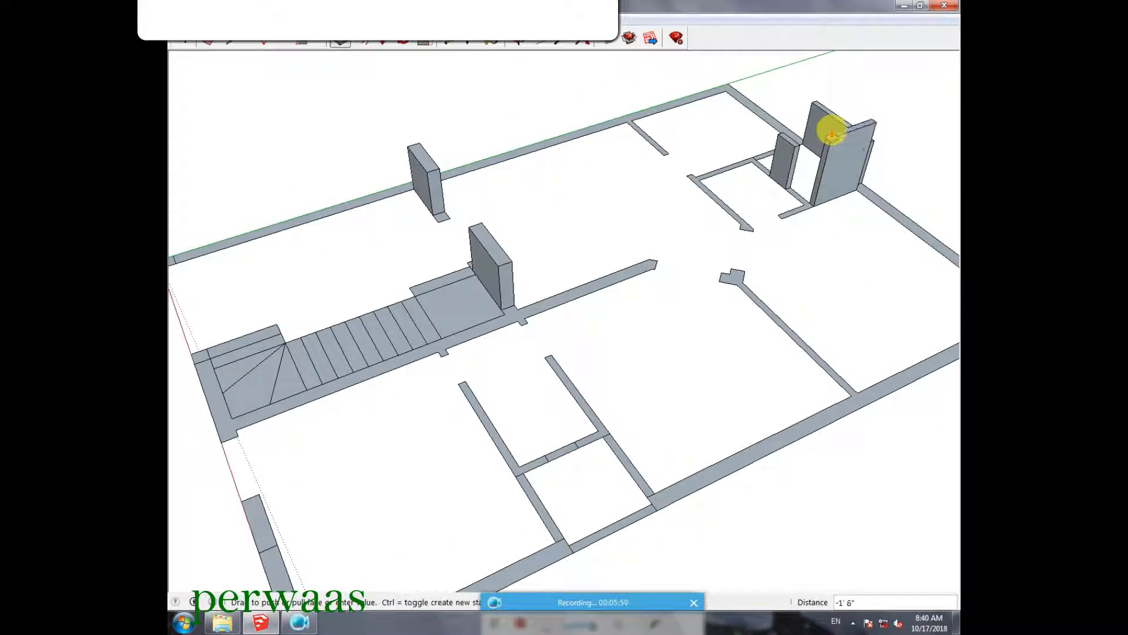
type("4'")
key("Return")
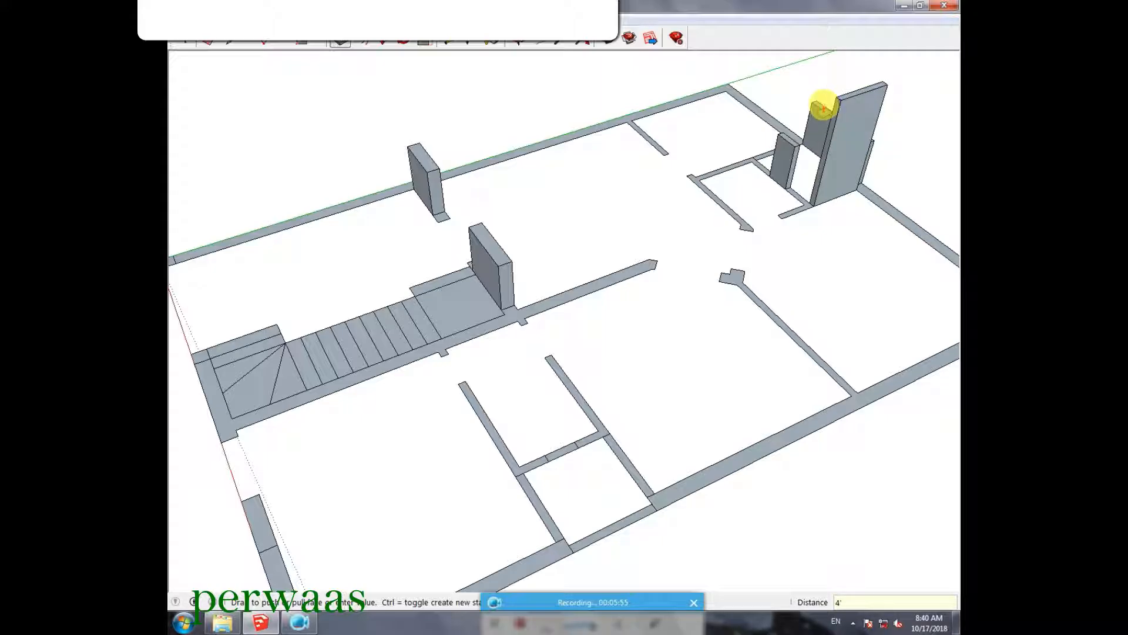
double_click(824, 107)
double_click(791, 142)
scroll(869, 209, "down", 2)
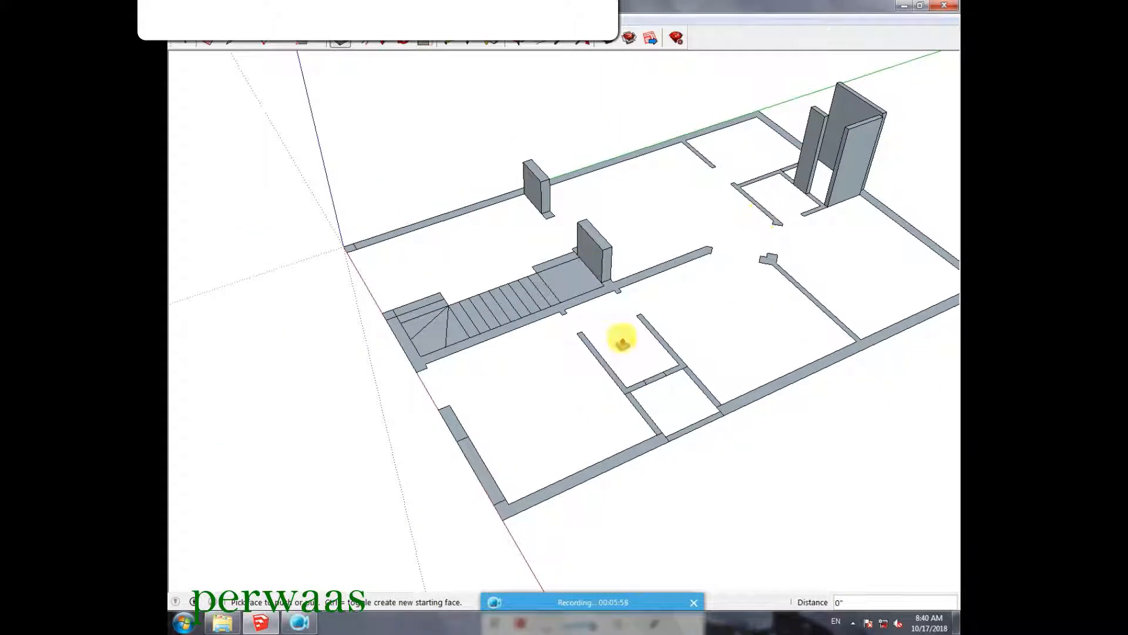
- Push/pull the bath-side window face and the outer wall segment of the side shaft up 7'
scroll(653, 371, "up", 2)
left_click(655, 385)
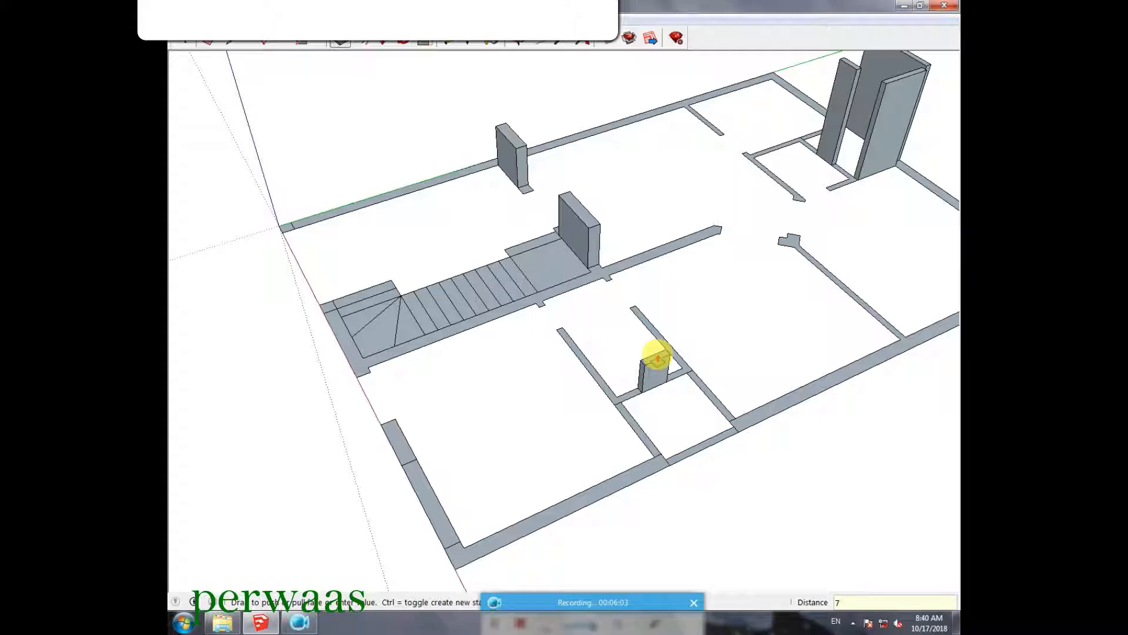
type("7")
key("Return")
double_click(681, 456)
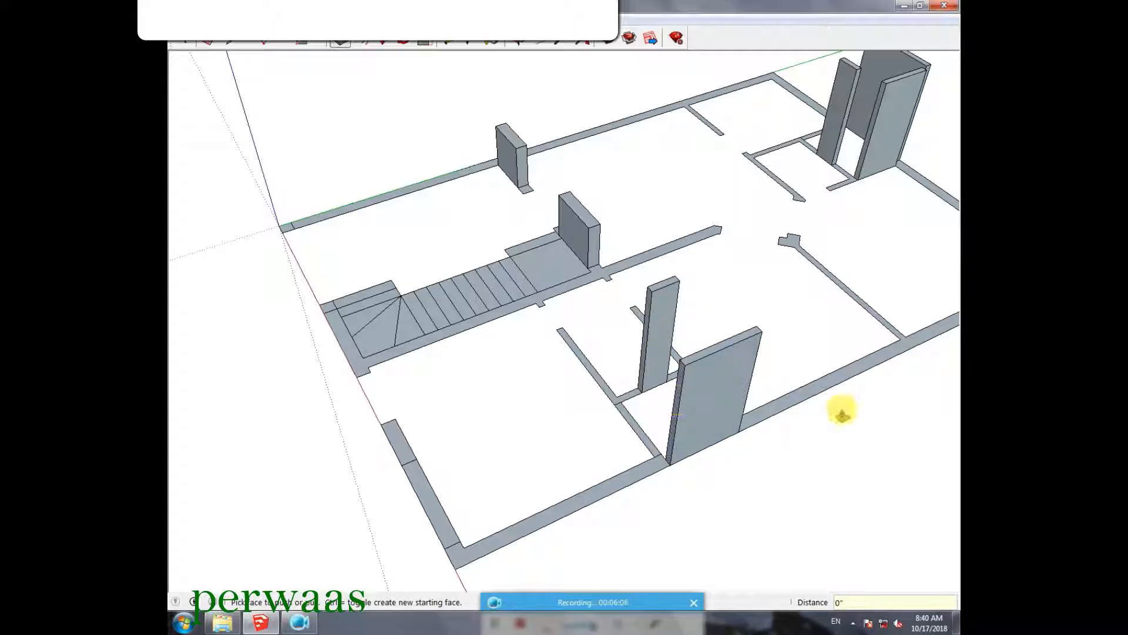
- Push/pull the two remaining window faces on opposite sides of the side shaft up 7'
middle_click_drag(842, 413, 171, 385)
left_click(531, 443)
left_click(451, 464)
middle_click_drag(448, 461, 950, 423)
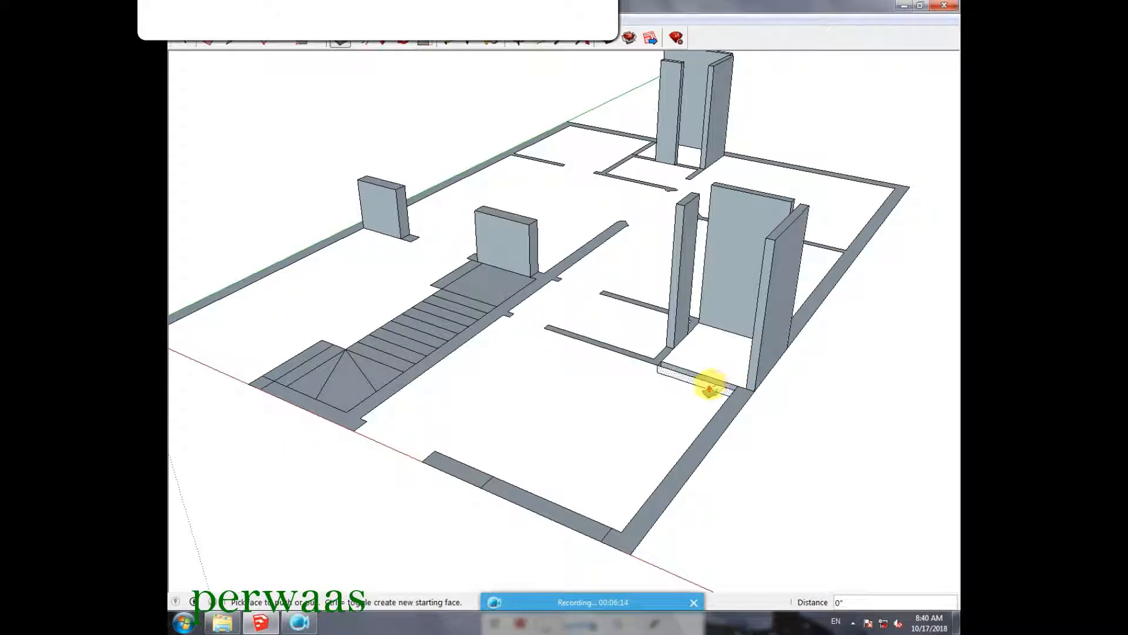
left_click(715, 386)
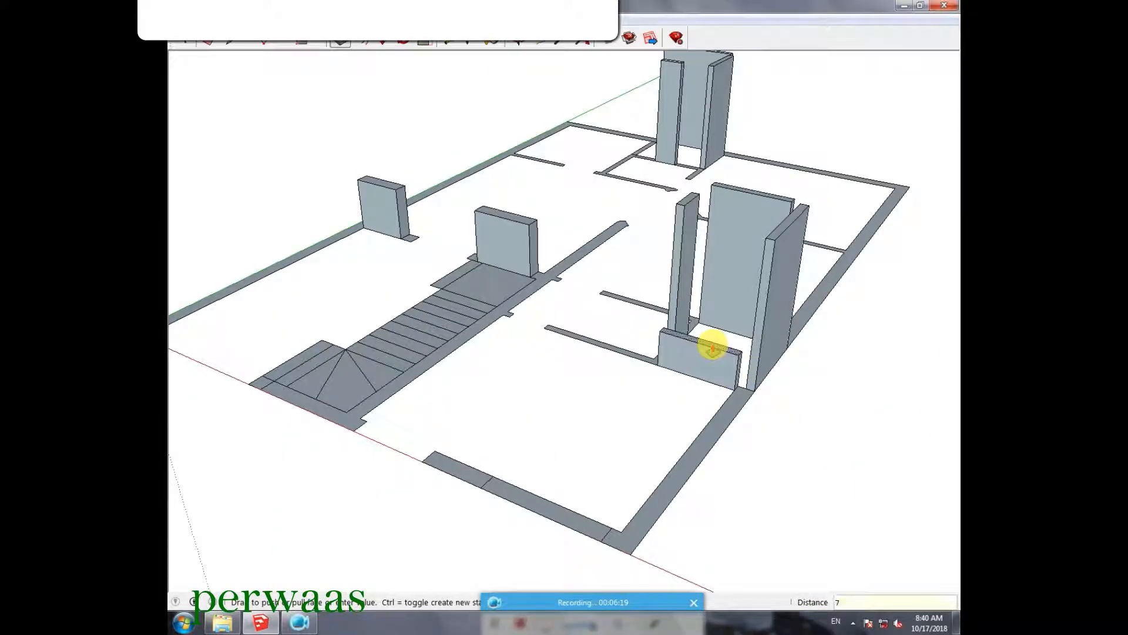
key("Return")
middle_click_drag(713, 345, 731, 315)
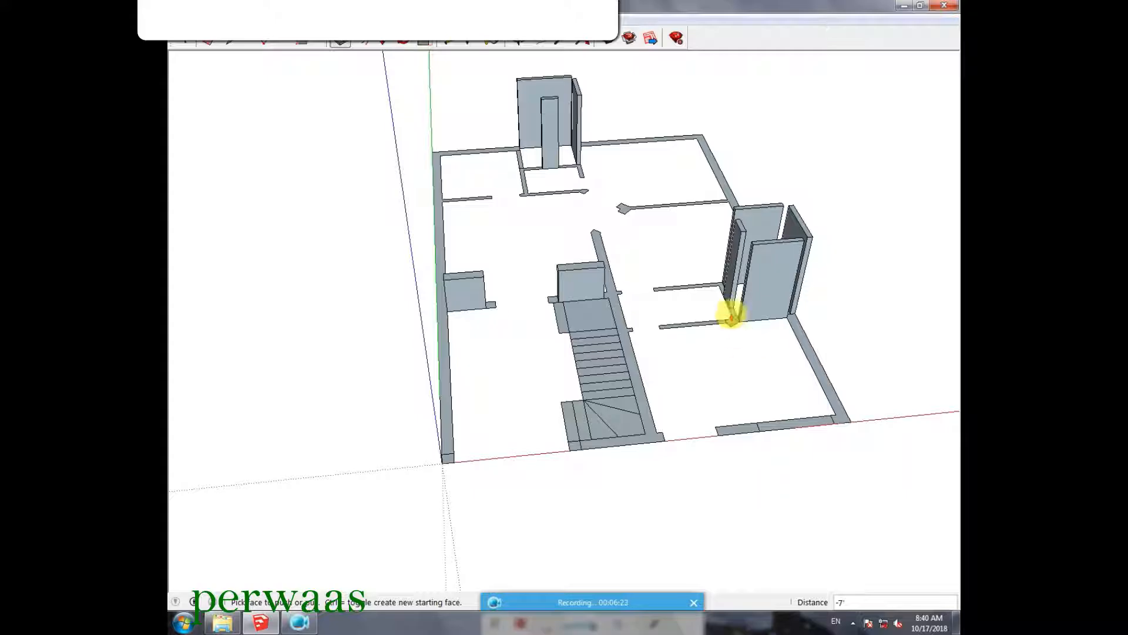
- Push/pull the drawing room's front window face up 3'
scroll(732, 315, "up", 2)
left_click(793, 472)
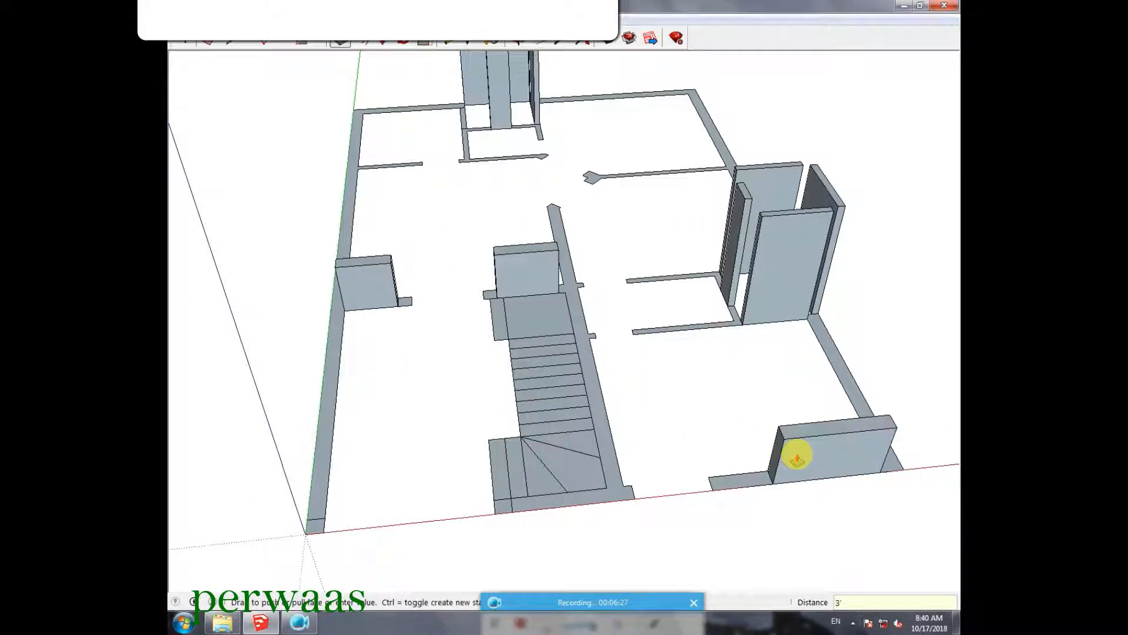
key("Return")
scroll(607, 182, "down", 1)
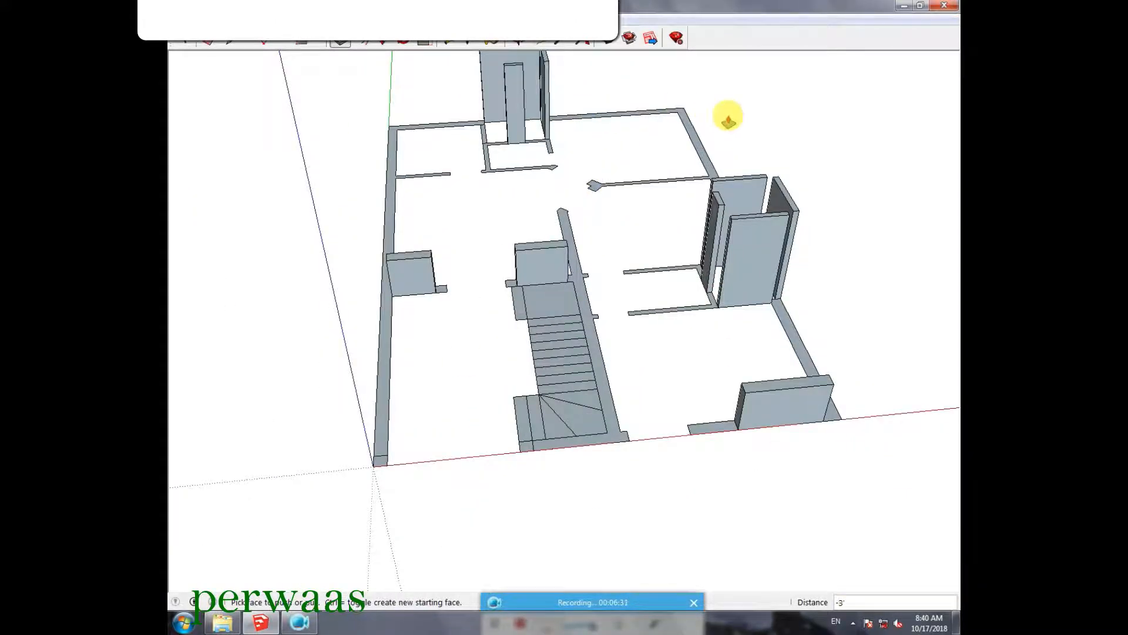
- Try to push/pull the lowest entry step's face up 9" directly in the ungrouped plan
scroll(729, 117, "up", 2)
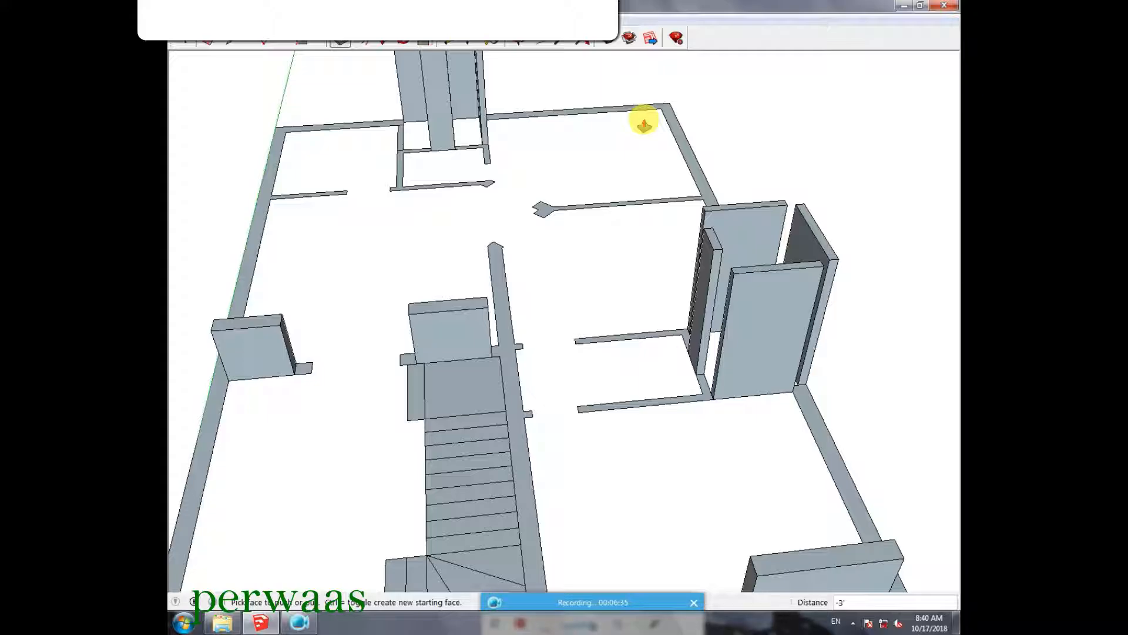
scroll(604, 411, "down", 1)
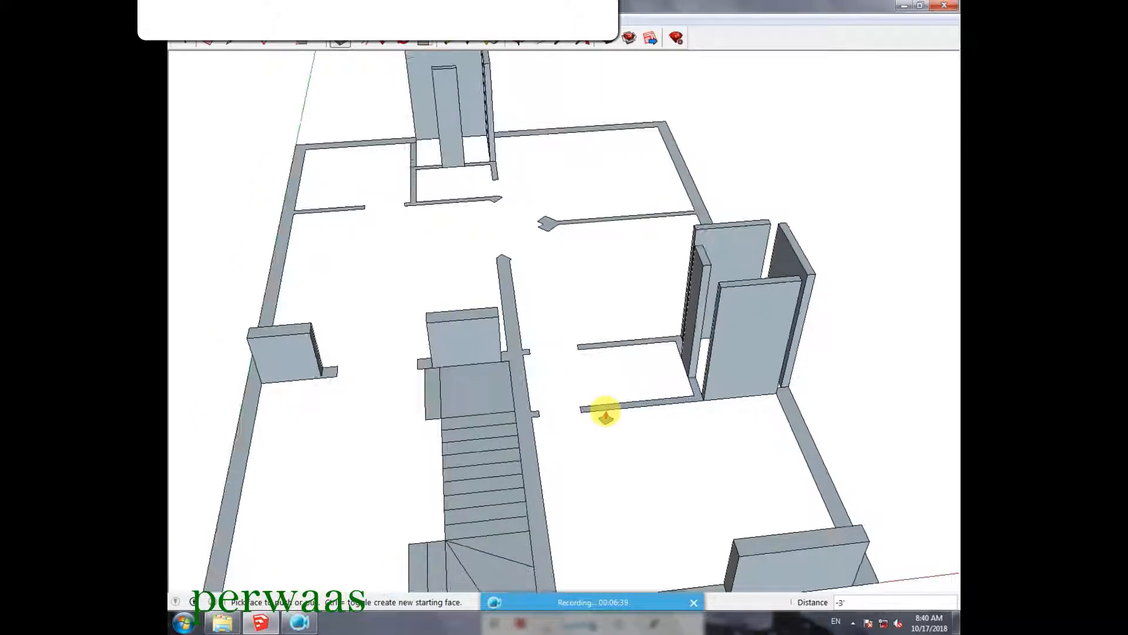
scroll(603, 364, "down", 1)
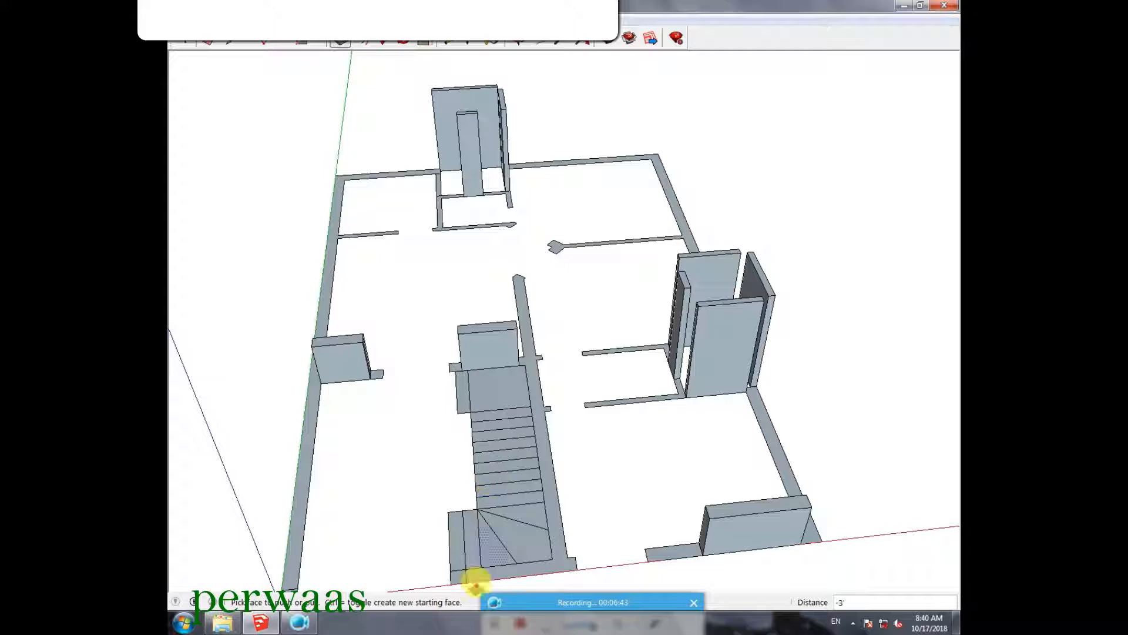
scroll(475, 588, "up", 2)
left_click(189, 41)
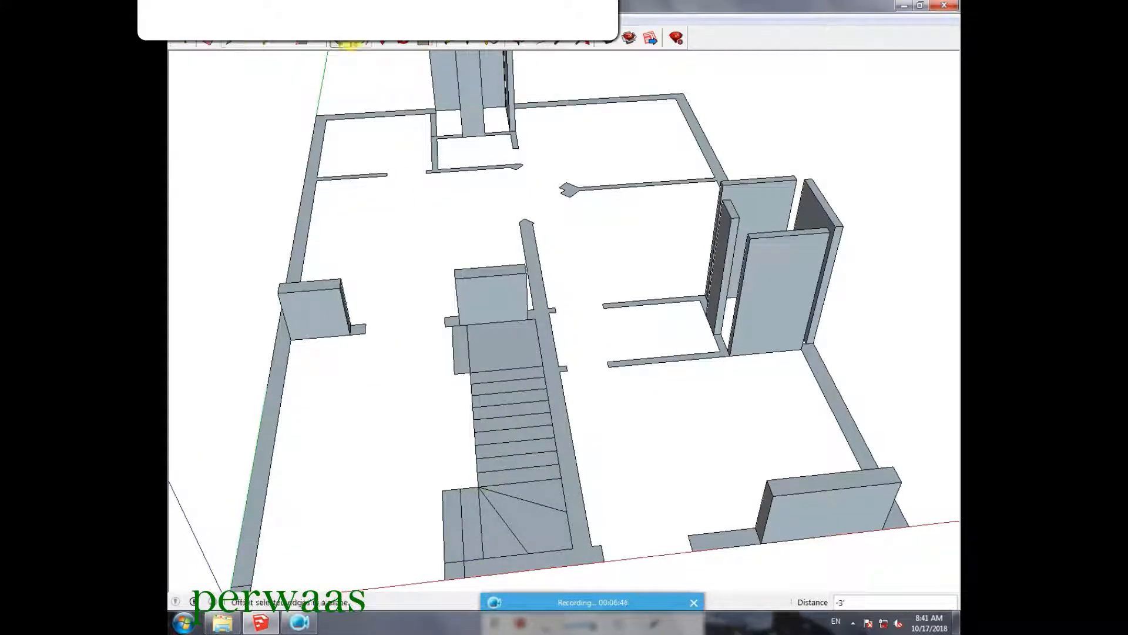
left_click(454, 549)
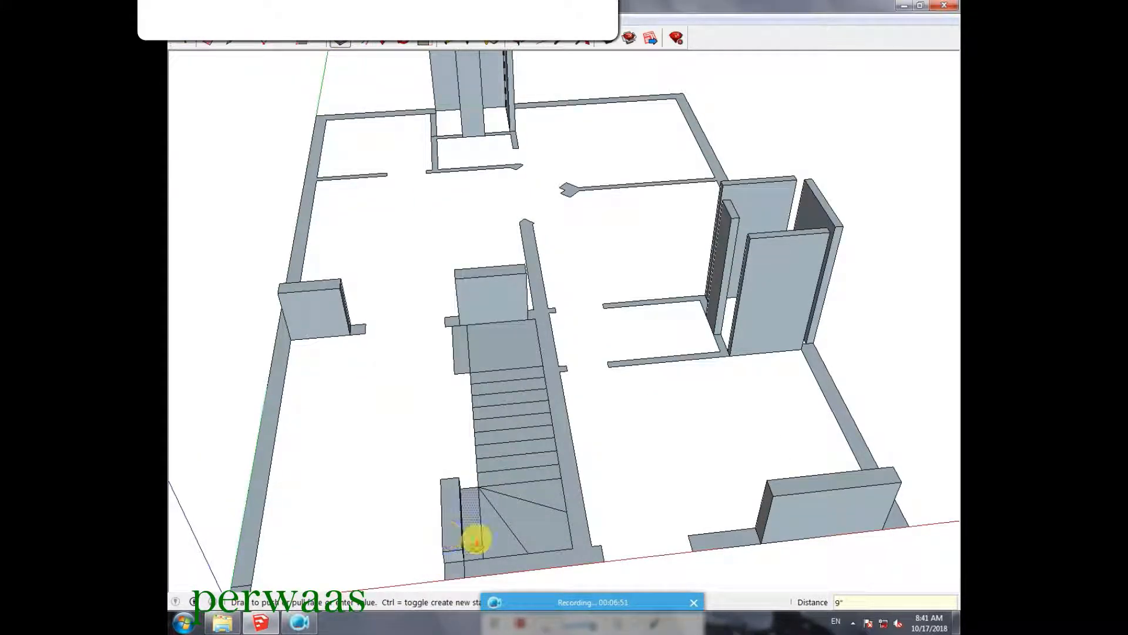
left_click(456, 545)
scroll(454, 548, "up", 1)
key("space")
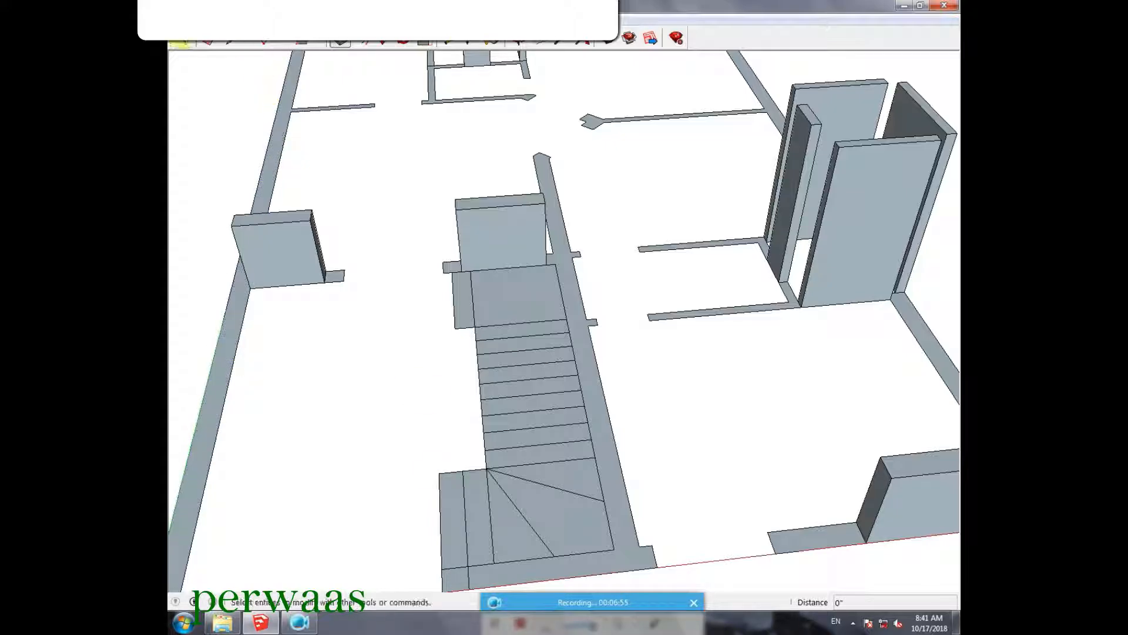
right_click(450, 530)
left_click(495, 422)
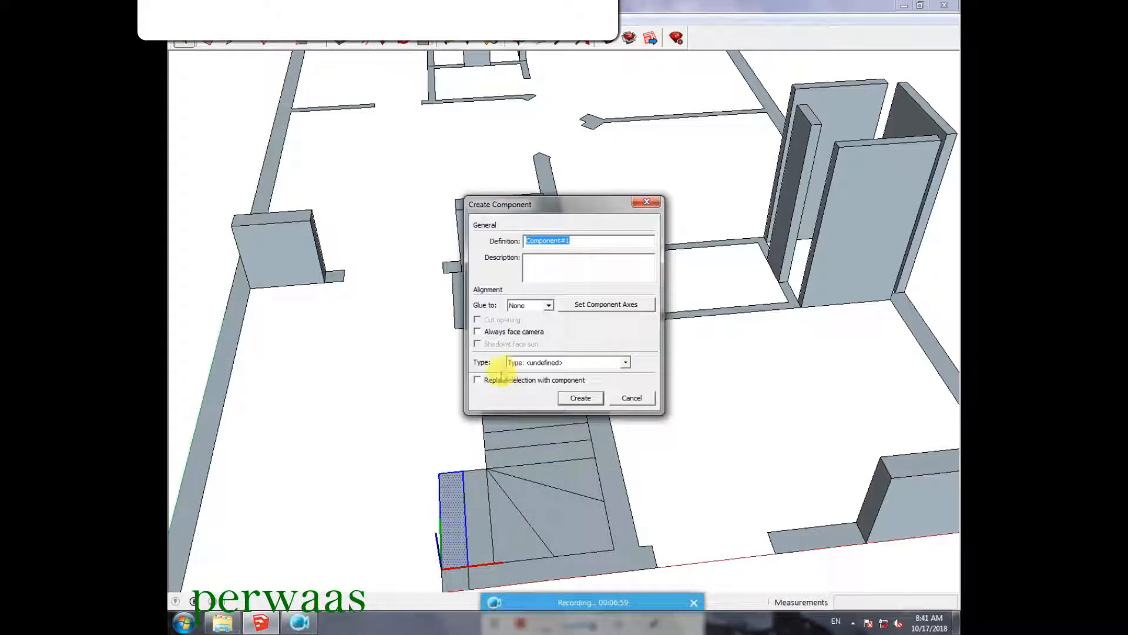
left_click(618, 398)
- Make the lowest entry step's face a group and push/pull it up 9" inside the group
right_click(441, 512)
left_click(491, 414)
double_click(453, 497)
key("p")
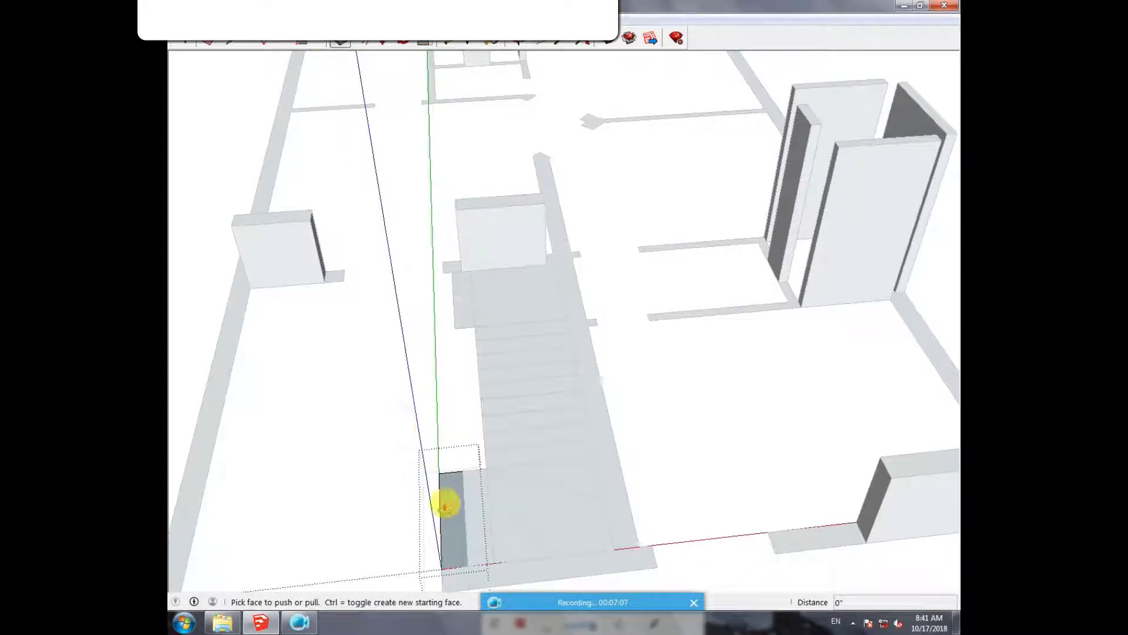
left_click(444, 503)
type("9")
key("Return")
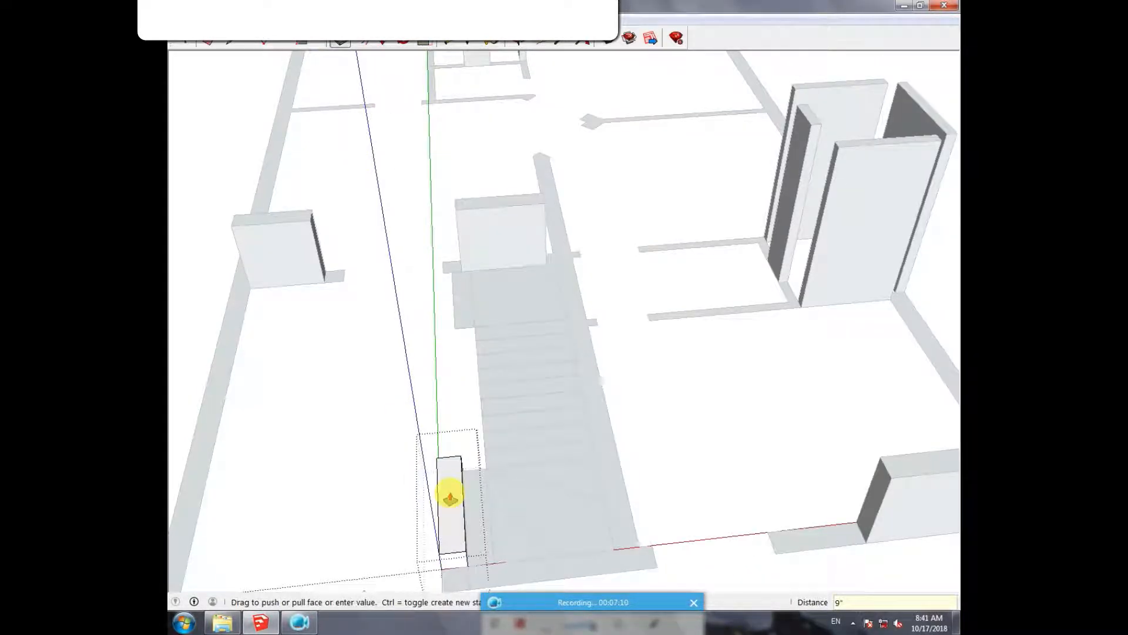
left_click(493, 623)
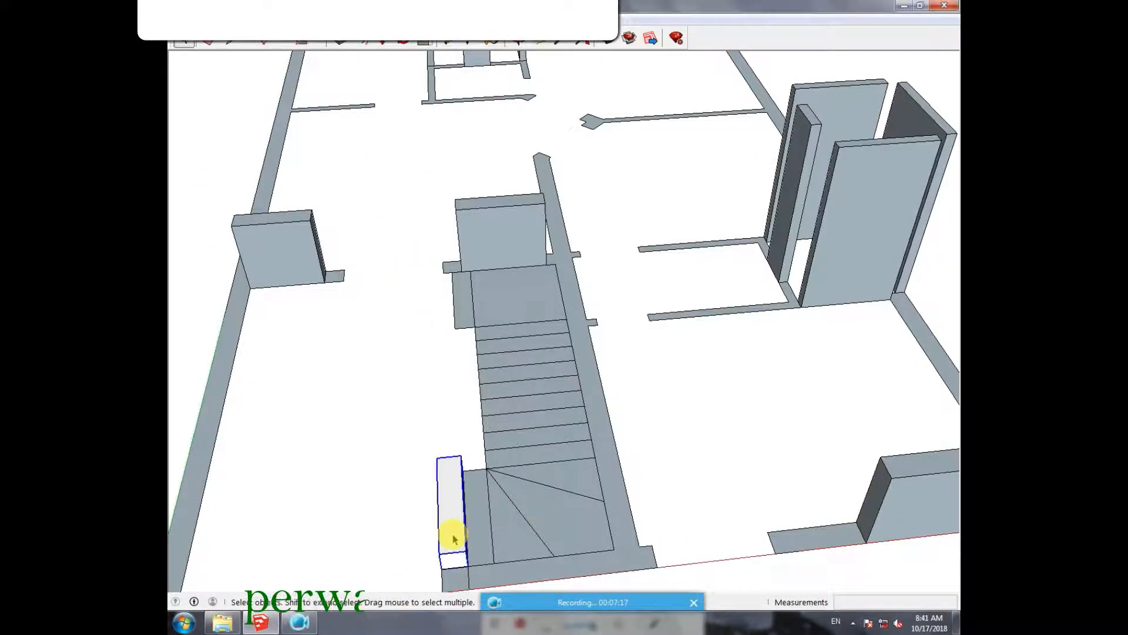
right_click(453, 534)
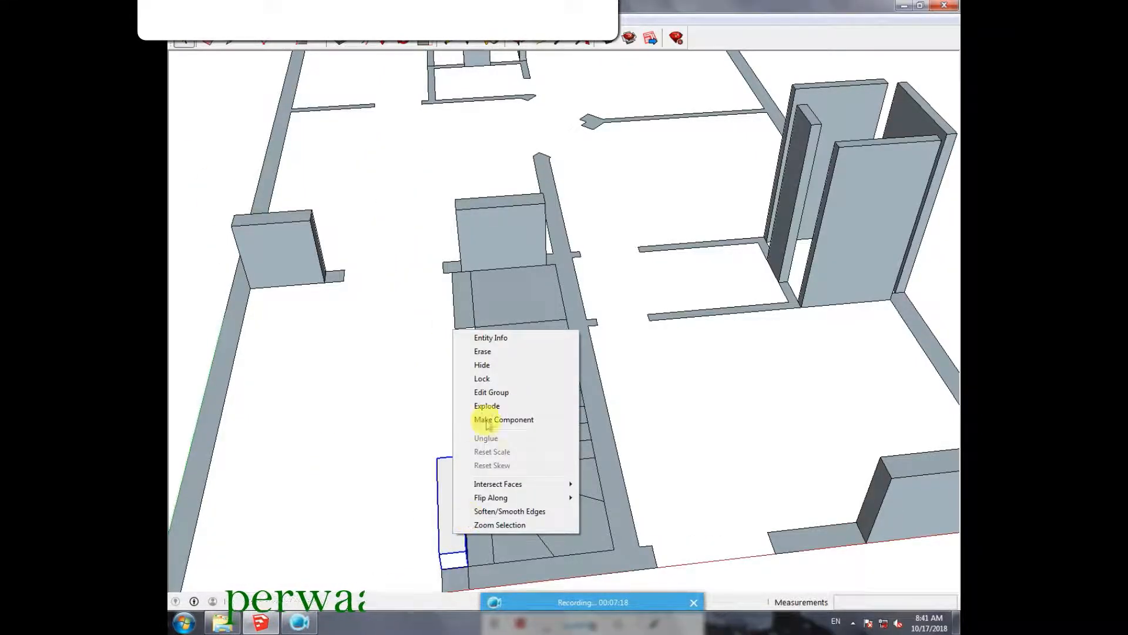
left_click(448, 493)
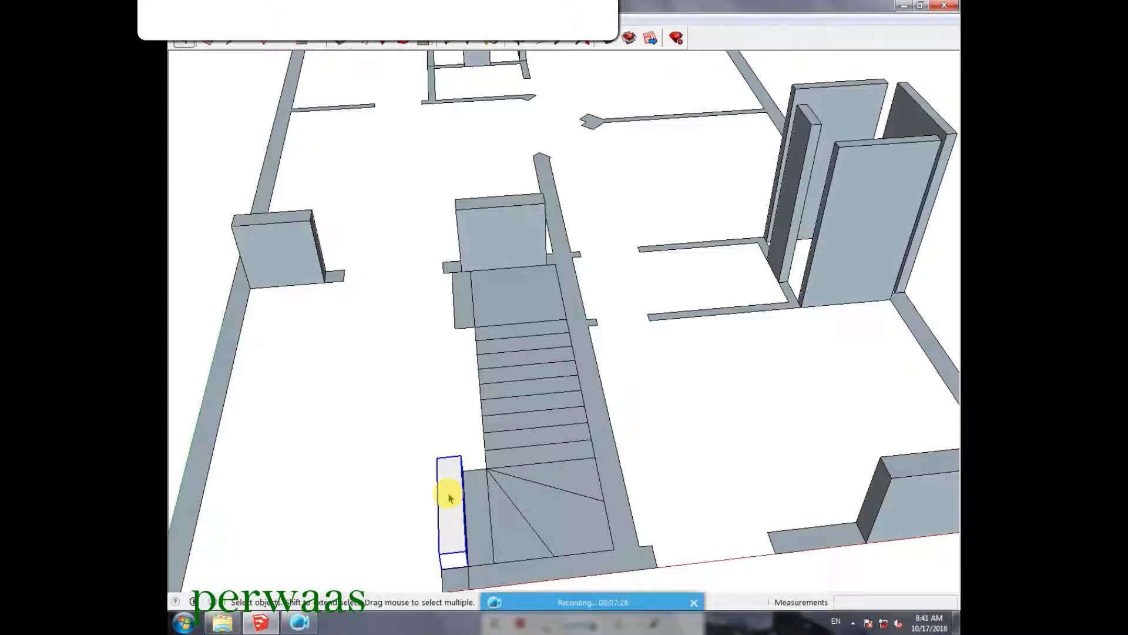
- Copy the lowest entry step's group and set the copy on that step's rear top edge as the second step
left_click_drag(448, 494, 312, 123)
key("space")
left_click(382, 40)
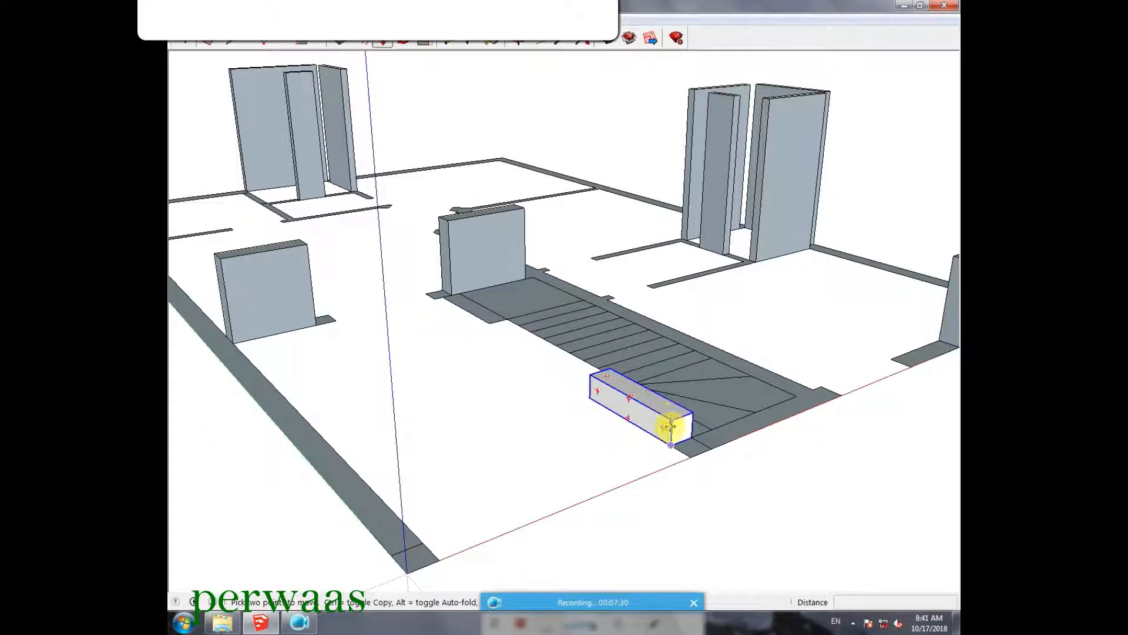
right_click(682, 449)
right_click(674, 426)
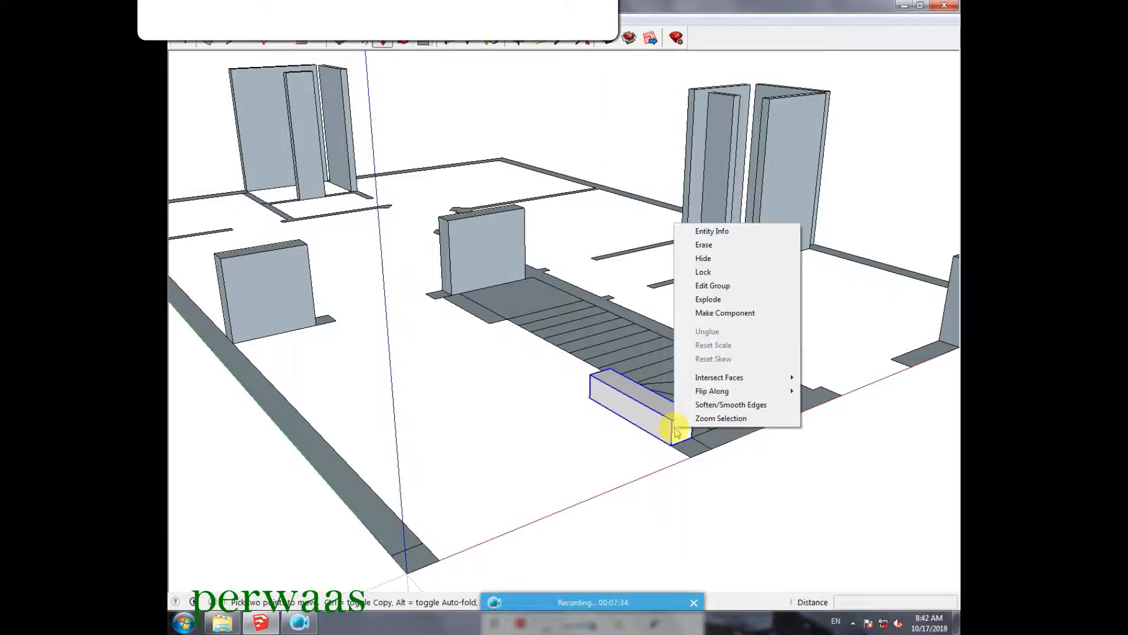
left_click(656, 415)
key("ctrl")
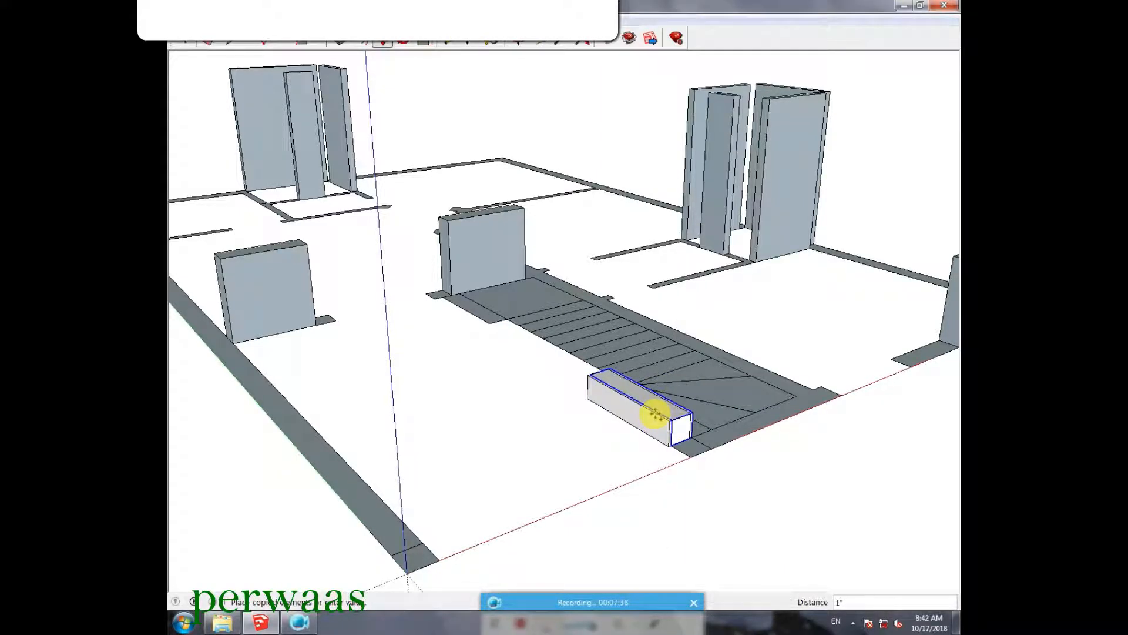
left_click(868, 556)
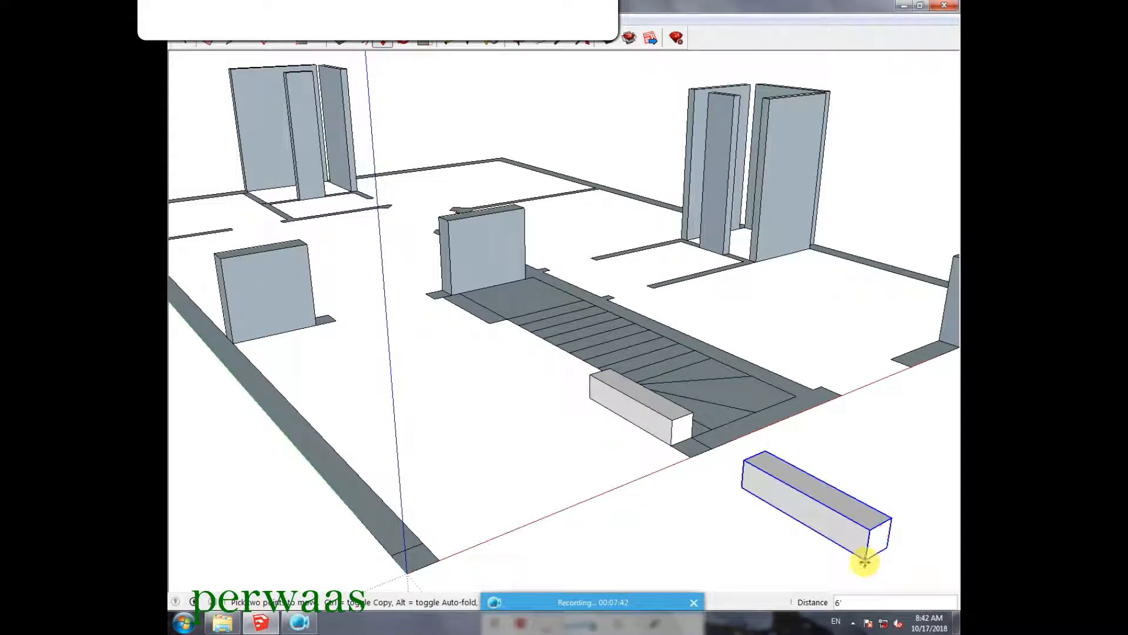
left_click(864, 560)
left_click(693, 413)
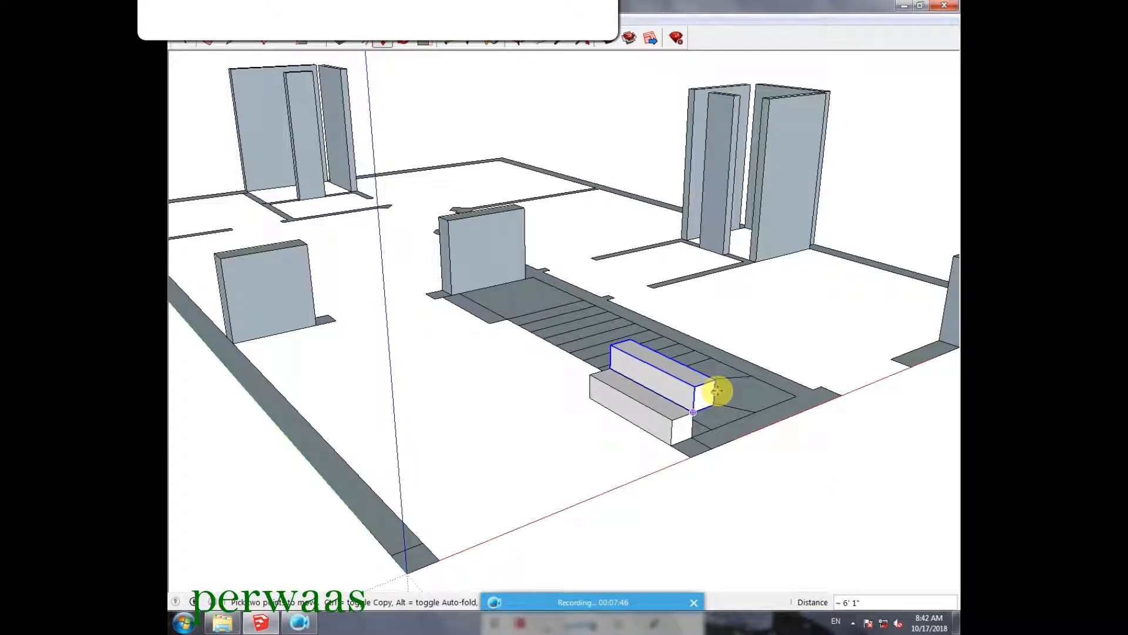
- Make the first triangular winder's face a group and push/pull it up 9" inside the group
middle_click_drag(795, 418, 541, 436)
left_click(192, 47)
right_click(376, 409)
left_click(406, 312)
double_click(381, 405)
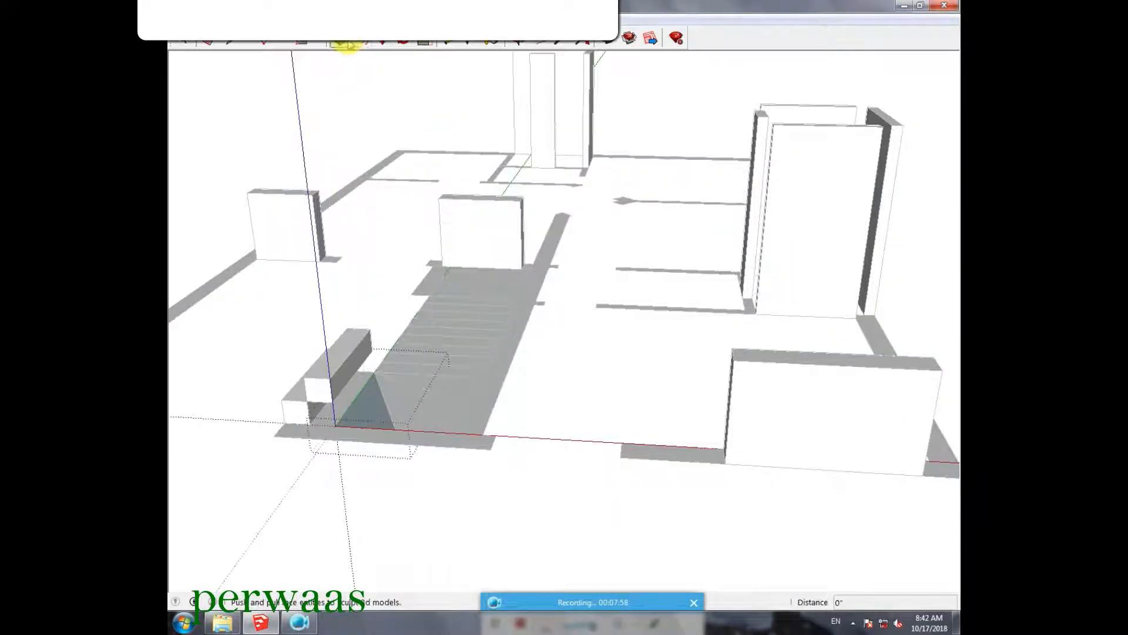
left_click(341, 42)
left_click(374, 429)
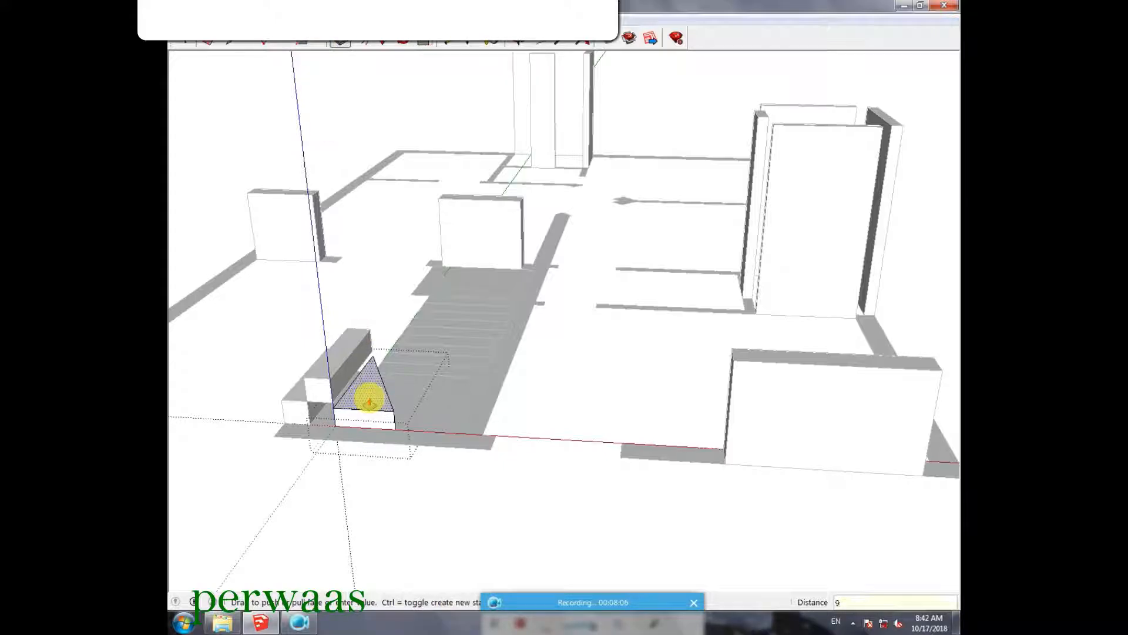
left_click(369, 401)
key("space")
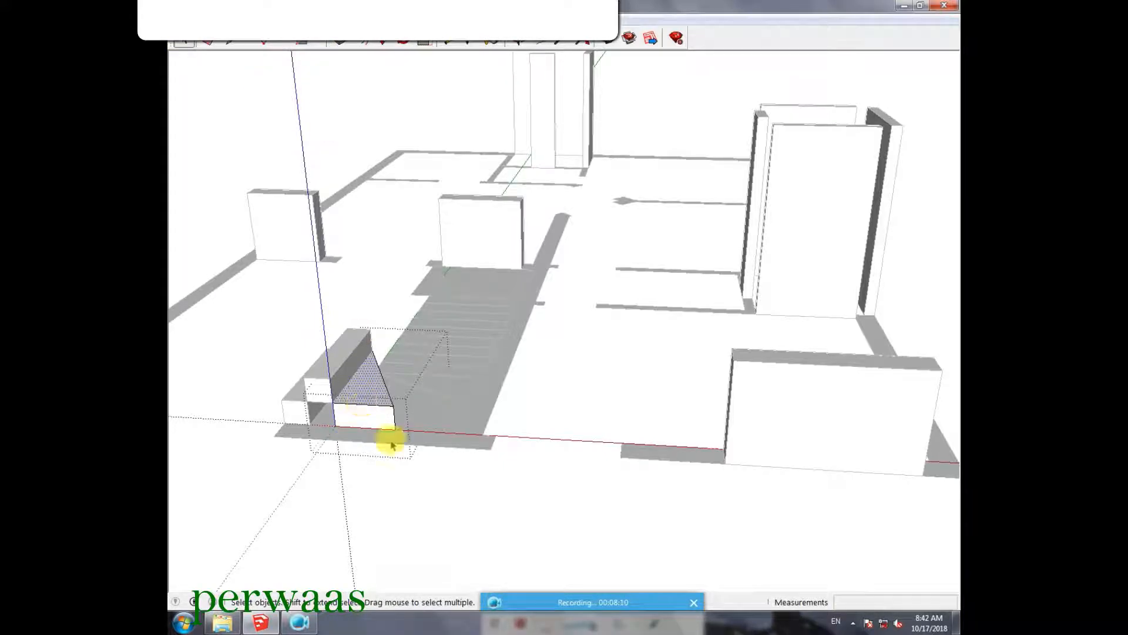
- Move the first winder's group straight up onto the top corner of the second step
key("m")
left_click(335, 426)
left_click(330, 379)
- Make the corner winder's face a group and push/pull it up by one step height inside the group
left_click(188, 42)
left_click(403, 416)
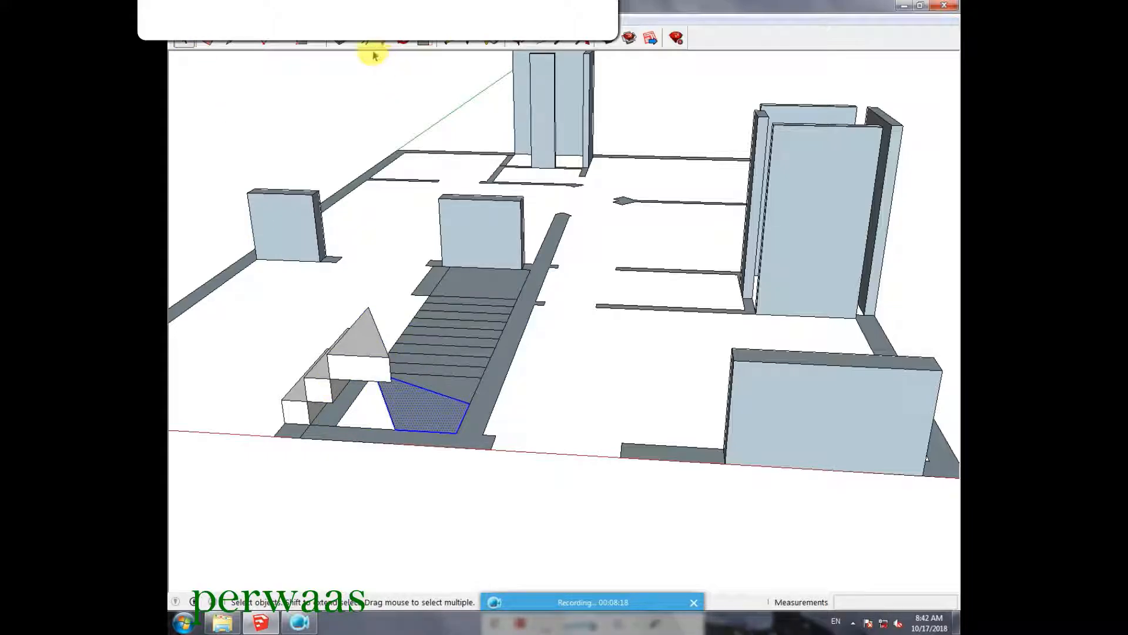
right_click(400, 385)
left_click(445, 500)
double_click(423, 416)
key("p")
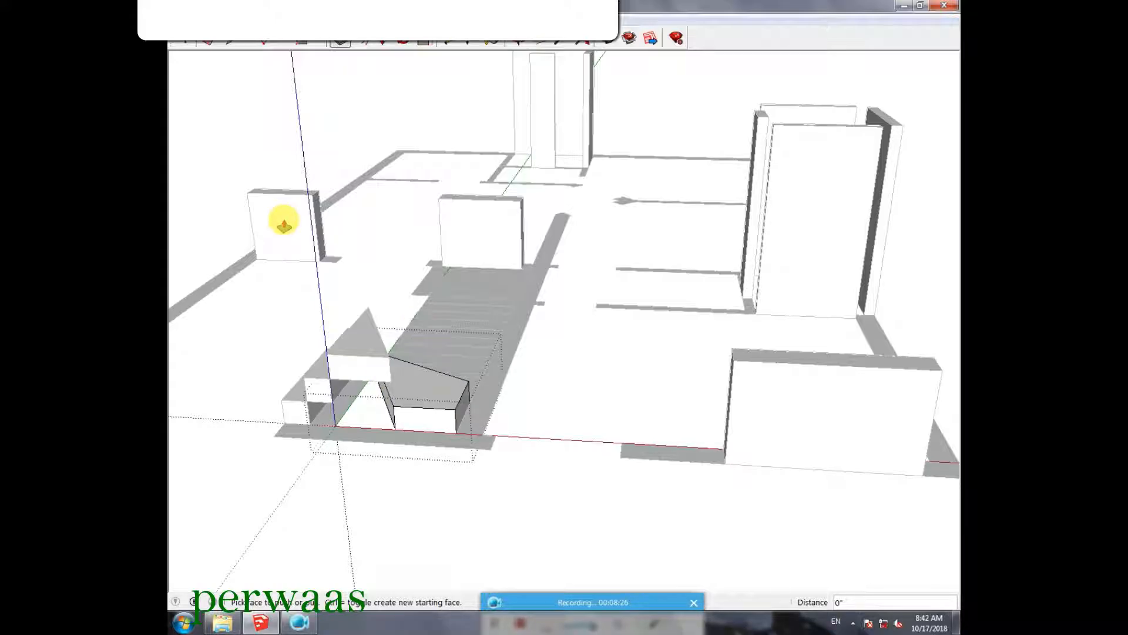
left_click(185, 43)
left_click(202, 270)
- Move the corner winder's group straight up onto the top corner of the first winder
left_click(433, 425)
key("m")
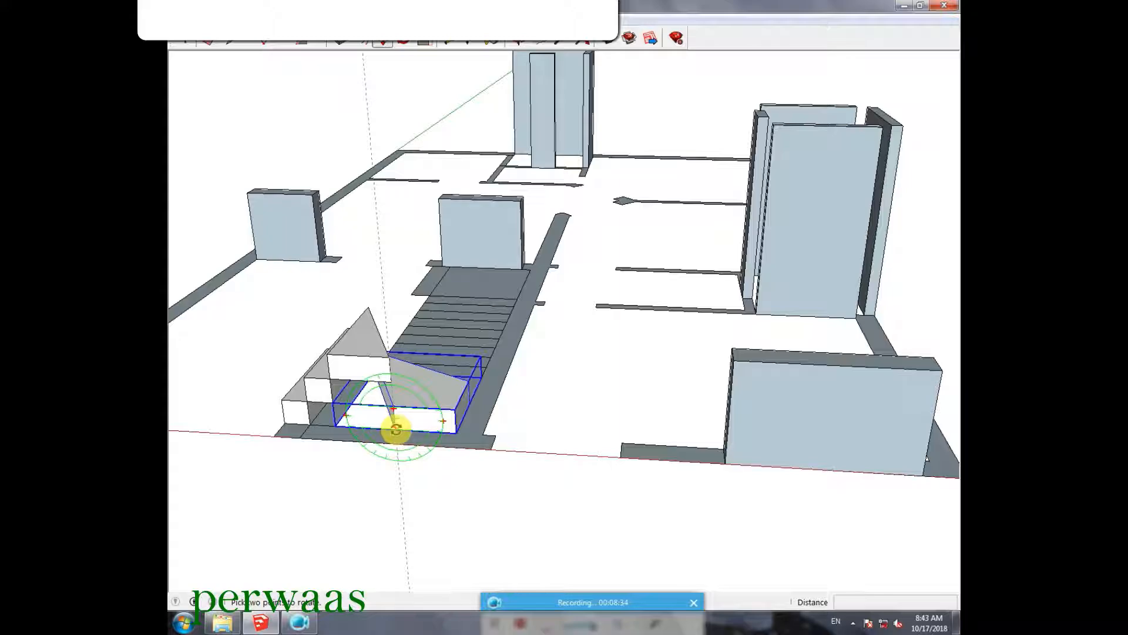
left_click_drag(395, 429, 390, 360)
- Make the third winder's face a group and push/pull it up by one step height inside the group
left_click(186, 43)
left_click(448, 390)
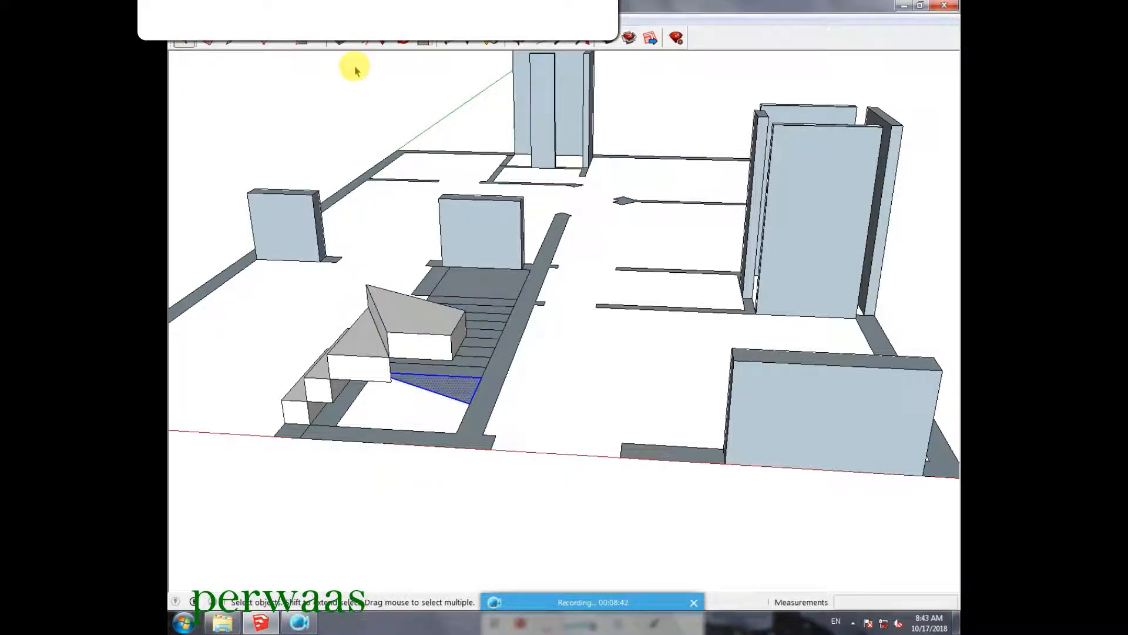
right_click(457, 379)
left_click(494, 490)
double_click(459, 389)
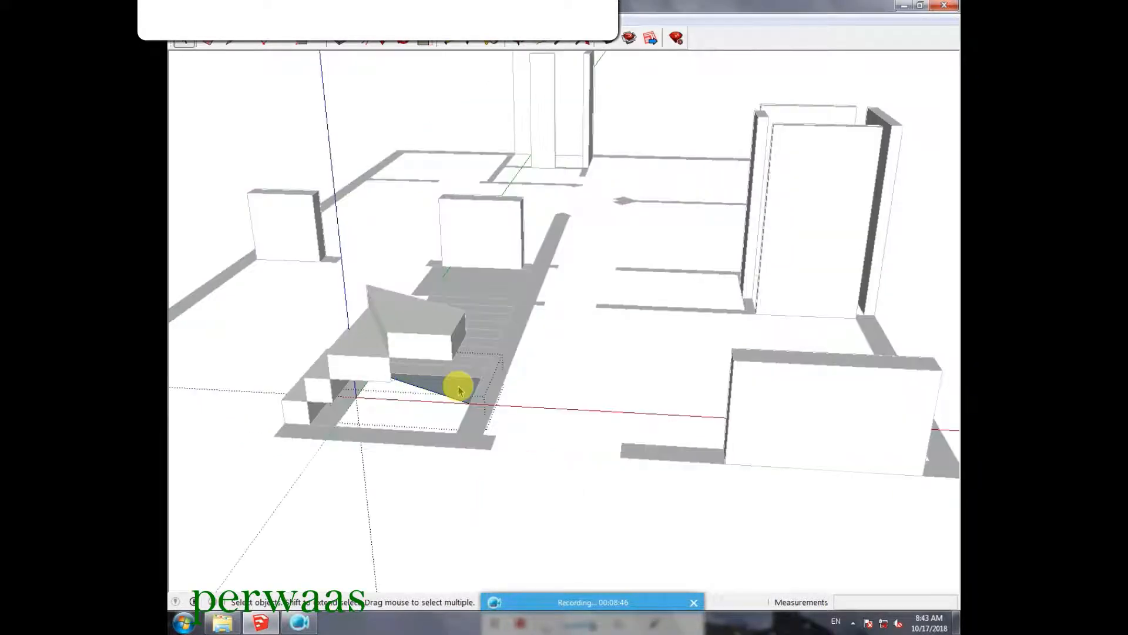
key("p")
left_click_drag(456, 383, 455, 357)
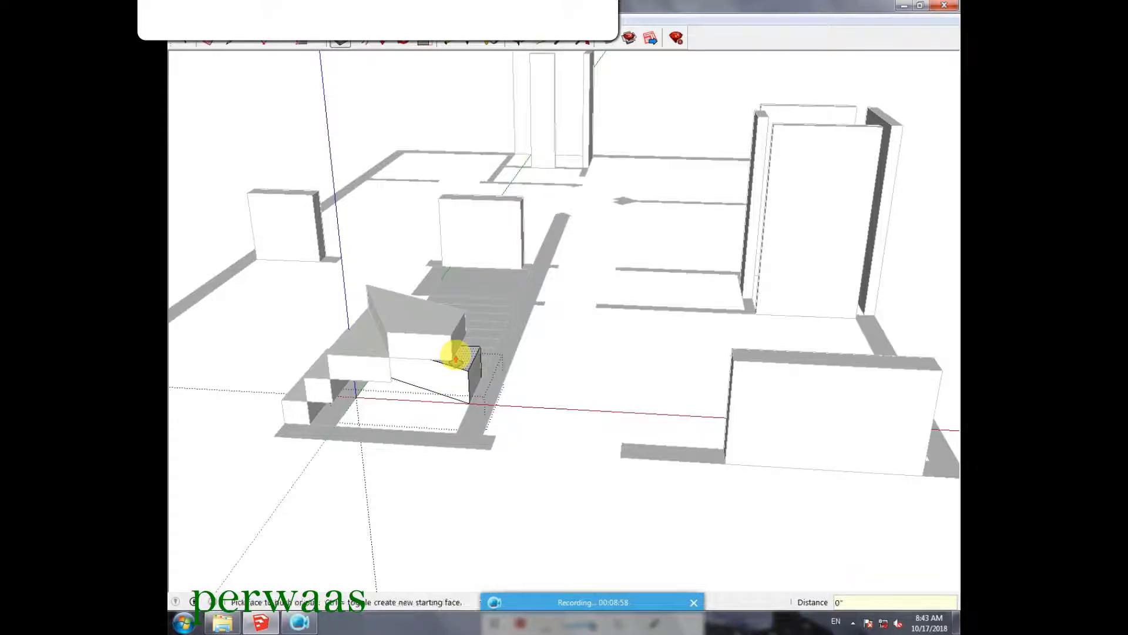
left_click(184, 39)
left_click(461, 463)
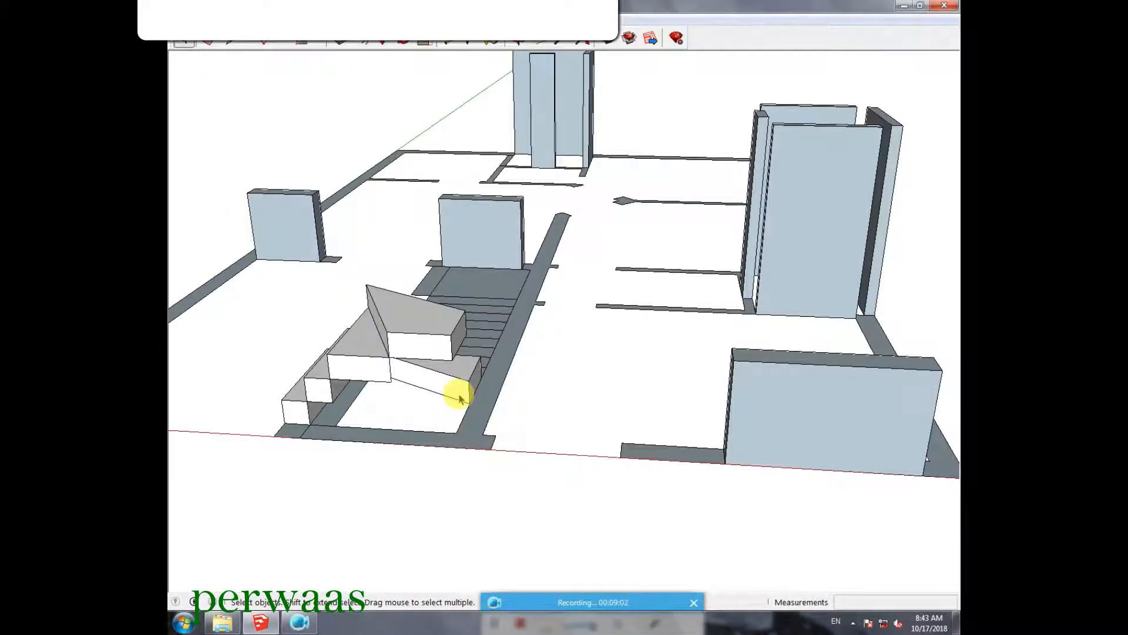
- Move the third winder's group straight up 3' onto the top corner of the corner winder
key("m")
left_click(459, 393)
left_click(462, 315)
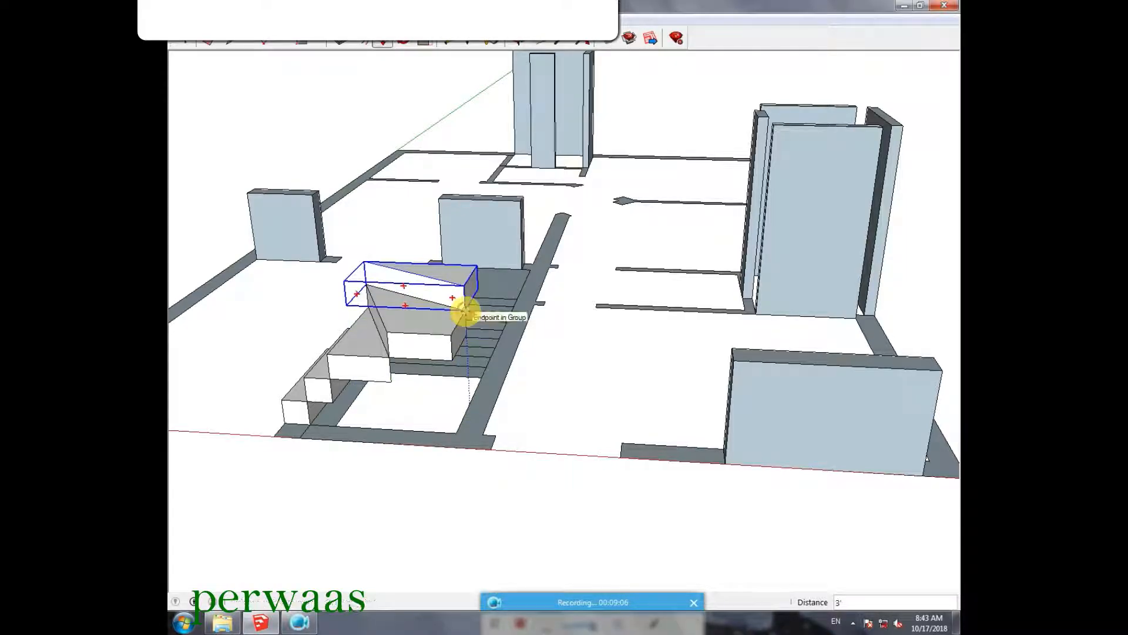
- Make the first straight tread's face a group and push/pull it up 9" inside the group
left_click(184, 39)
left_click(469, 370)
right_click(482, 371)
left_click(505, 482)
double_click(433, 370)
key("p")
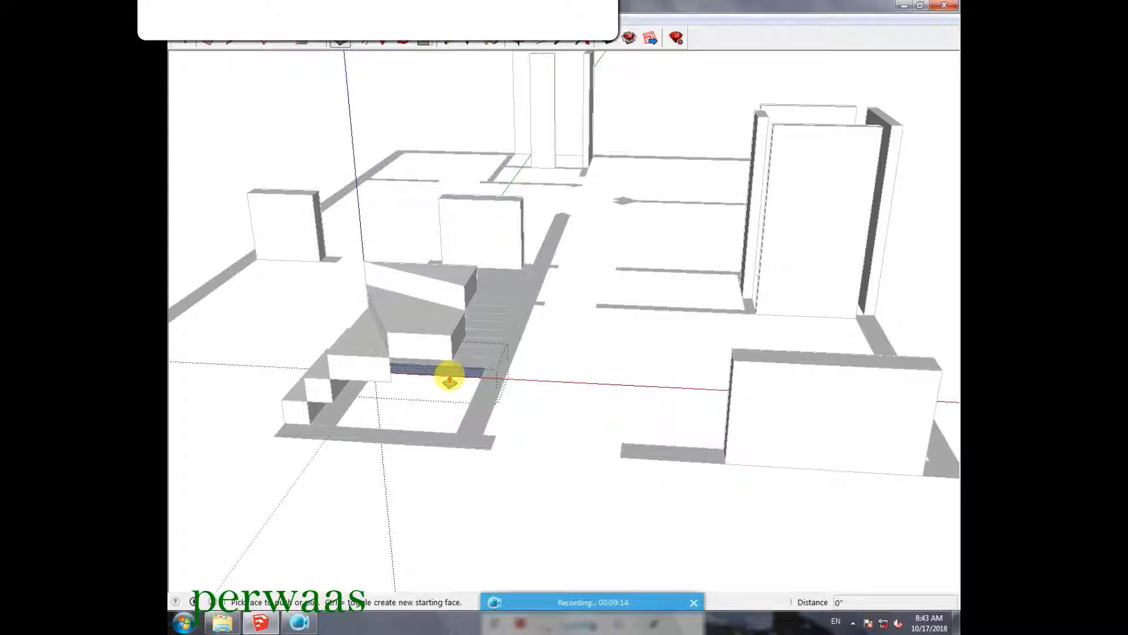
left_click(445, 373)
left_click(453, 353)
left_click(183, 39)
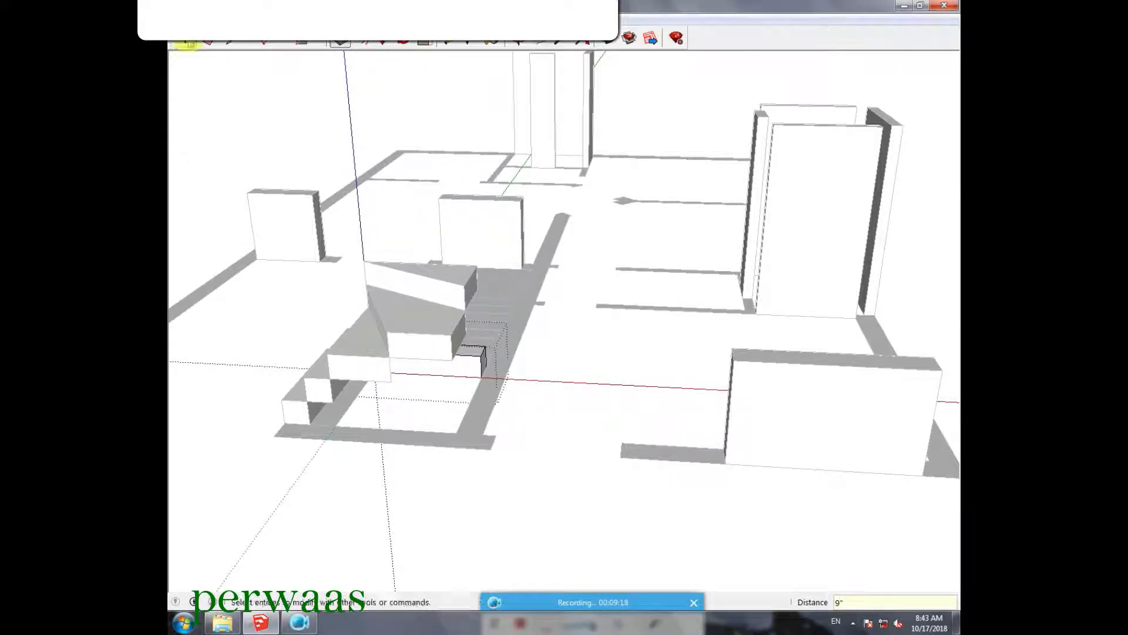
left_click(479, 440)
- Move the straight tread's group up onto the third winder's top corner and copy it one step higher as the second tread
left_click(475, 369)
key("m")
left_click(484, 379)
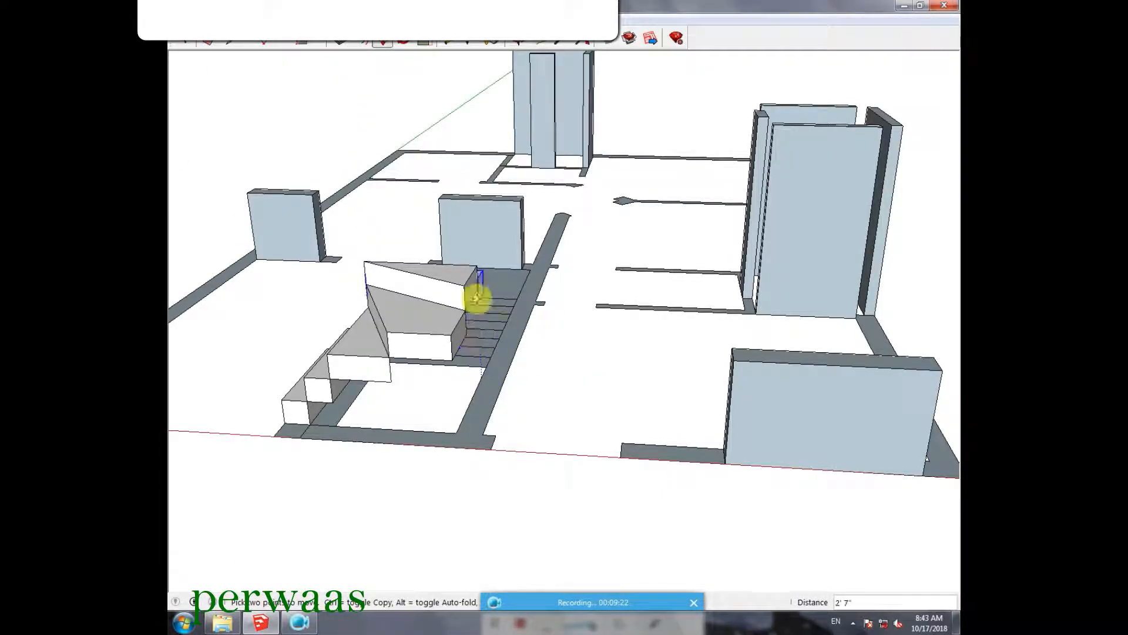
left_click(476, 265)
left_click(476, 264, "ctrl")
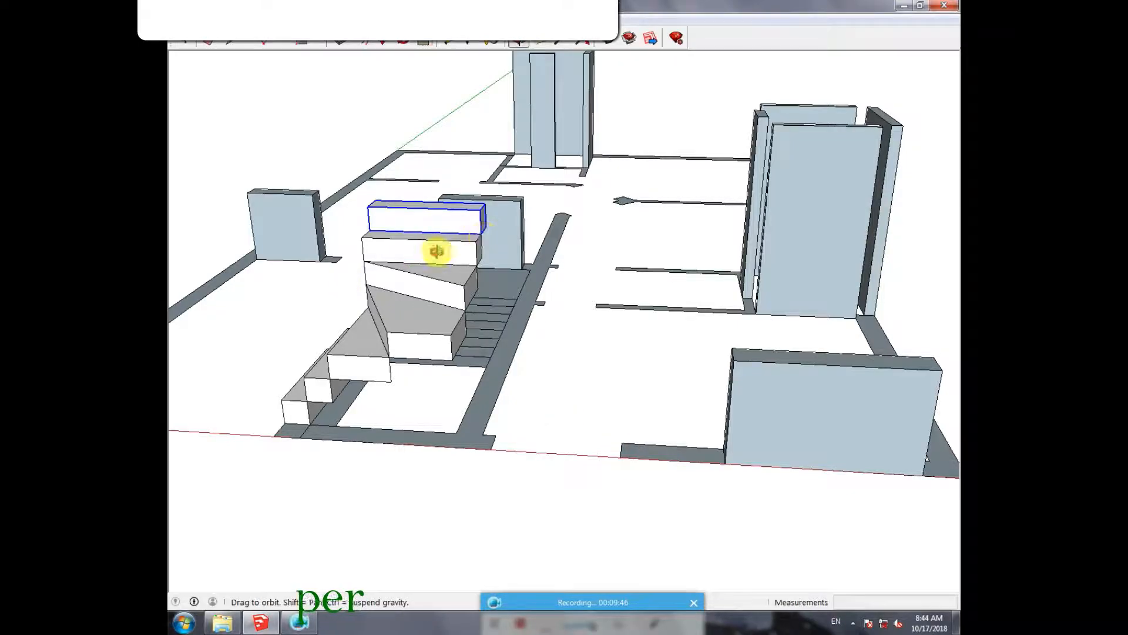
- Copy the second straight tread one step up and back along the flight and multiply the copy with *5
middle_click_drag(435, 249, 255, 186)
scroll(254, 186, "up", 1)
left_click(364, 238)
key("ctrl")
left_click(395, 200)
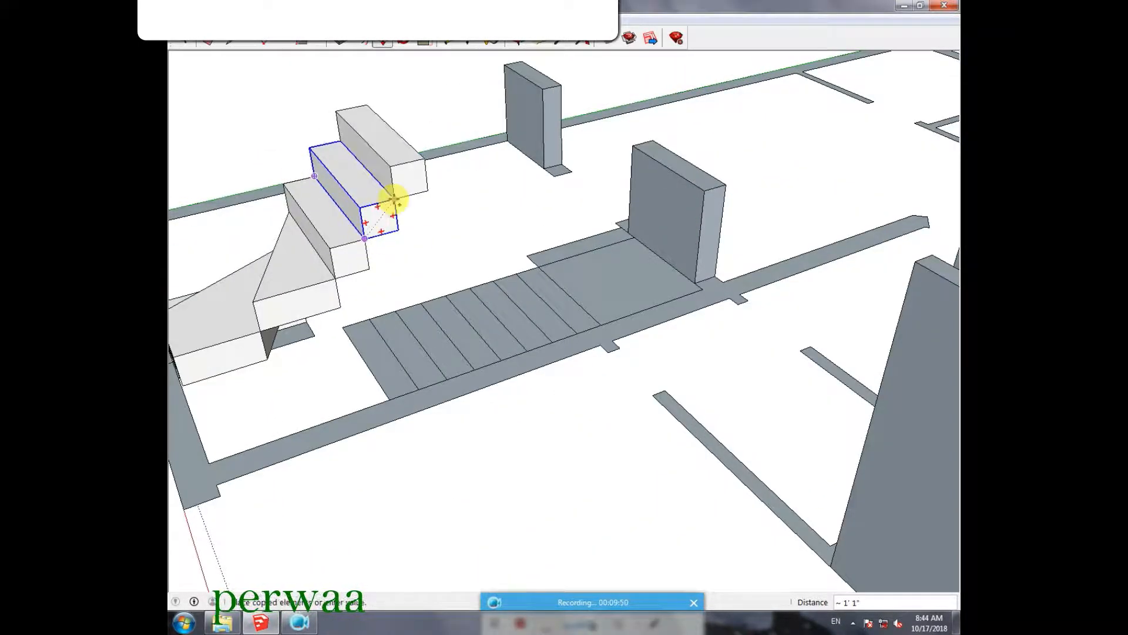
type("*")
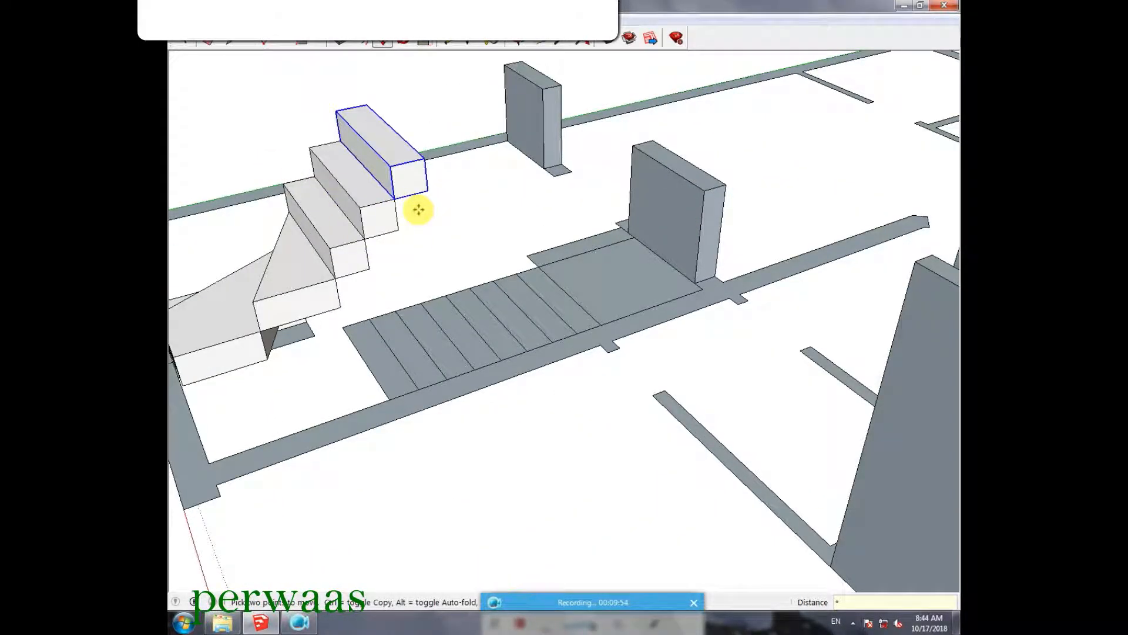
type("5")
key("Return")
scroll(642, 499, "down", 2)
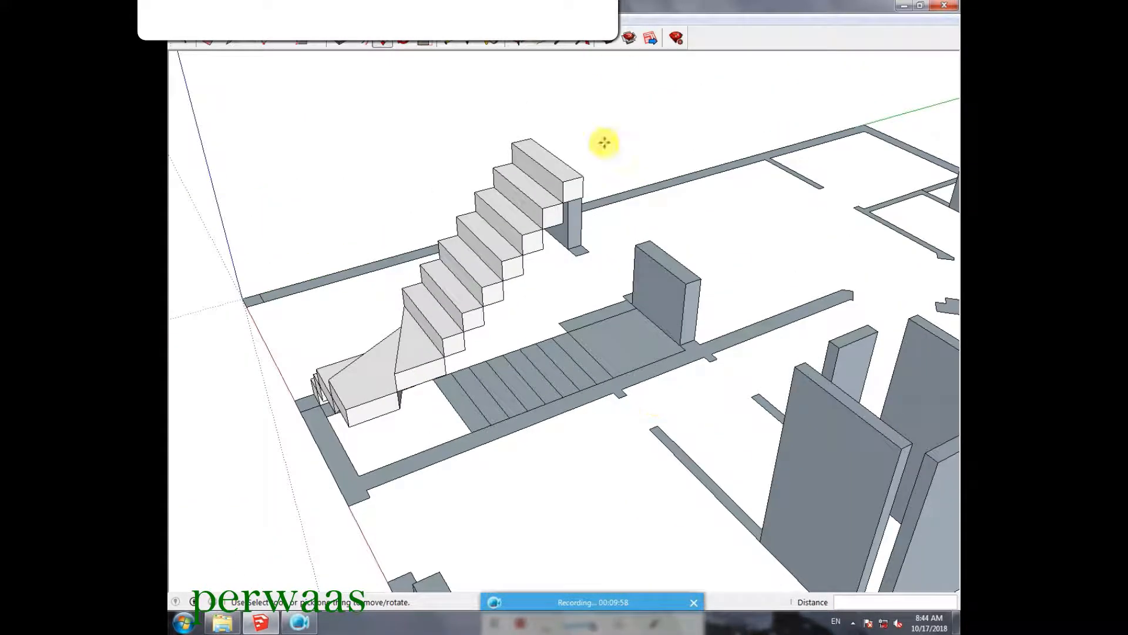
- Draw a vertical reference line from the plan corner where the treads meet the landing to above the top tread
left_click(230, 47)
left_click(612, 376)
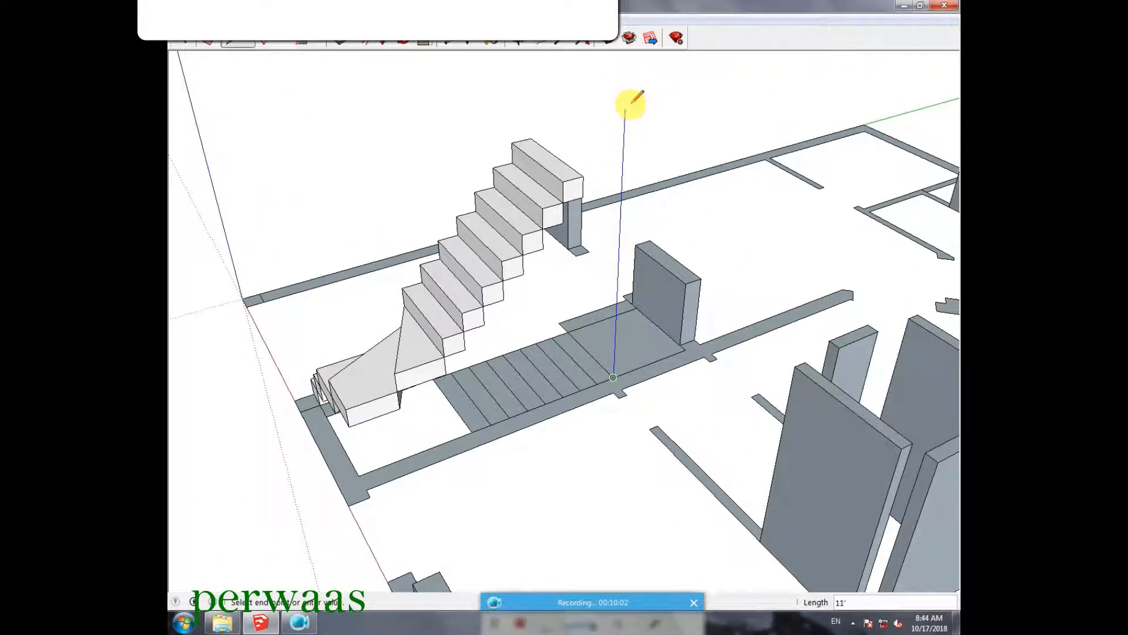
left_click(188, 47)
- Copy the topmost tread one step up and back along the flight and multiply the copy with *4
left_click(555, 181)
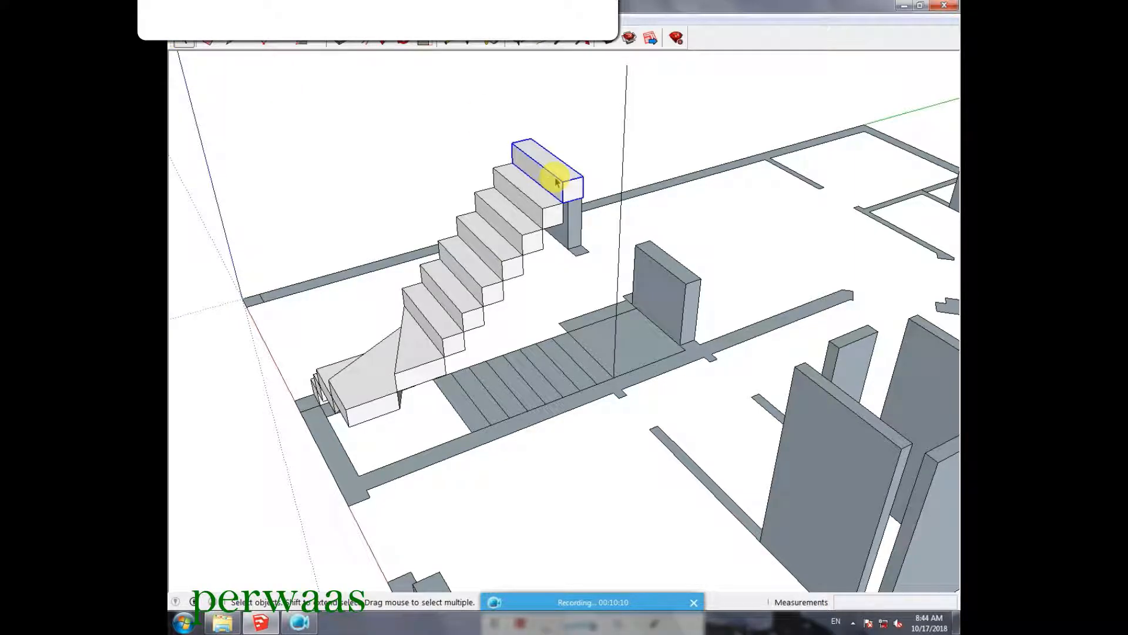
key("m")
key("ctrl")
left_click(563, 202)
left_click(583, 177)
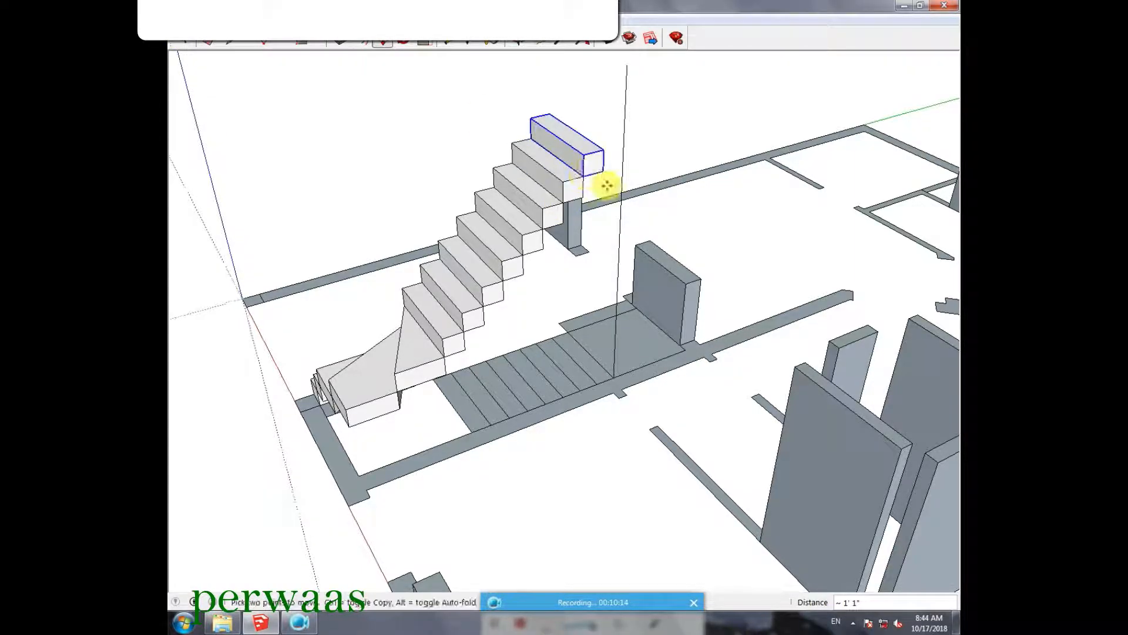
type("*4")
key("Return")
- Delete the two surplus treads beyond the vertical reference line
key("space")
left_click(637, 108)
key("Delete")
left_click(647, 91)
key("Delete")
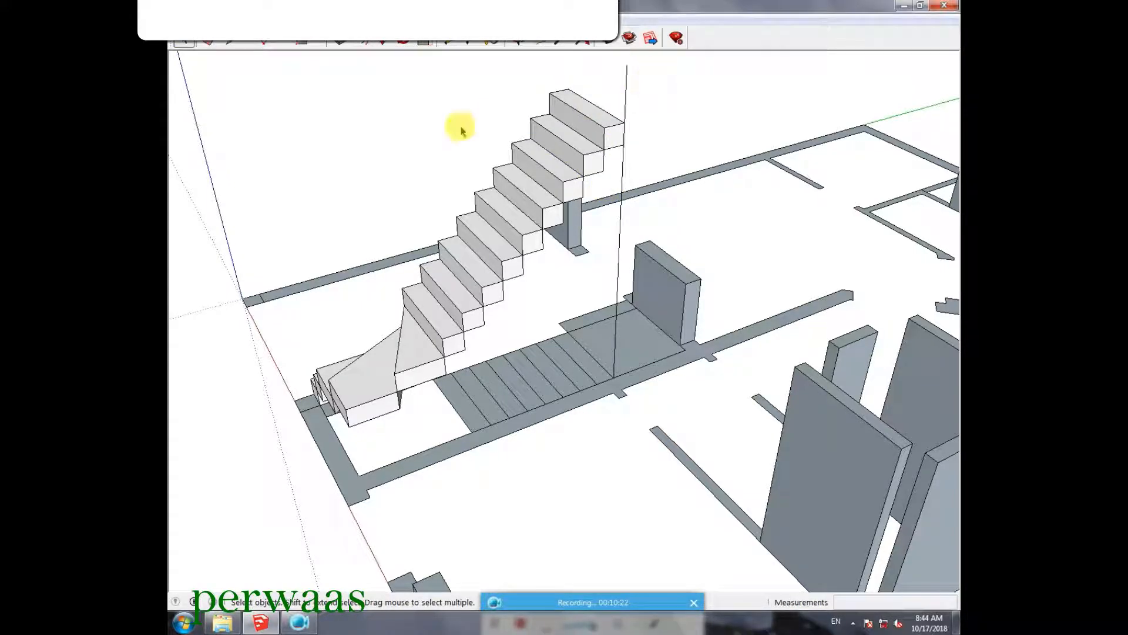
- Make the landing's face a group and push/pull it up 9" inside the group
left_click(635, 335)
right_click(641, 336)
left_click(675, 451)
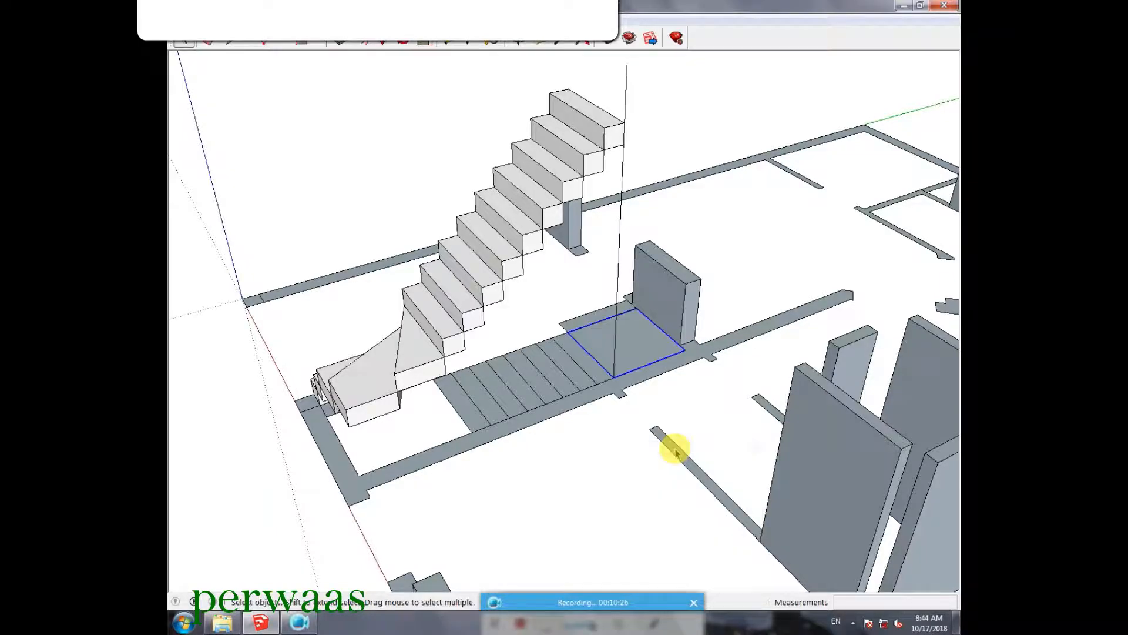
double_click(650, 347)
left_click(341, 41)
left_click(641, 331)
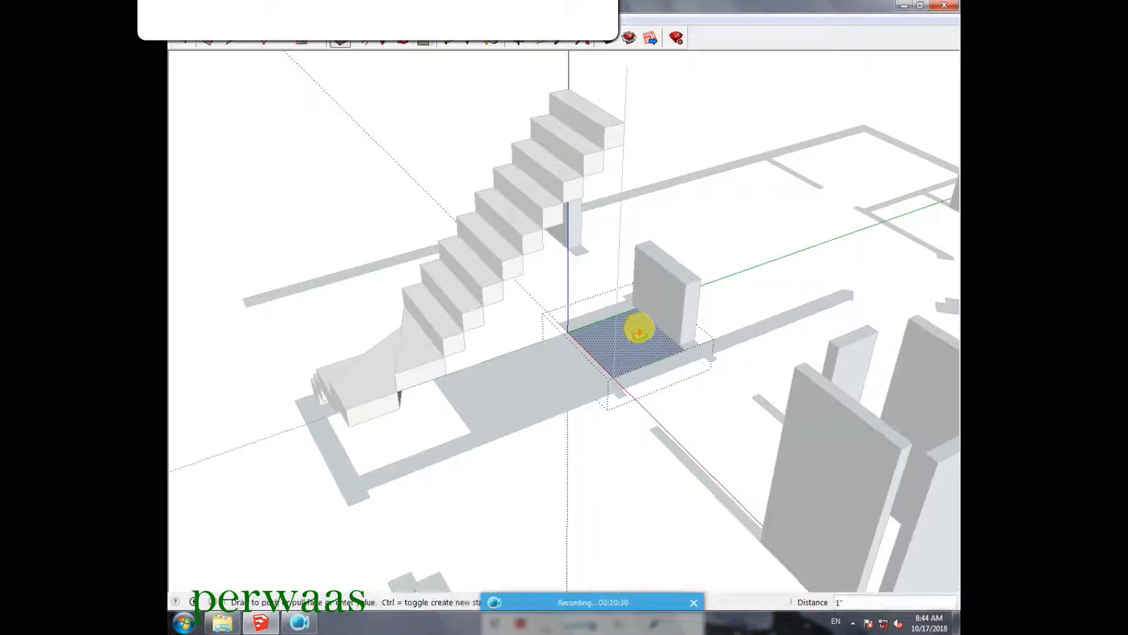
left_click(639, 319)
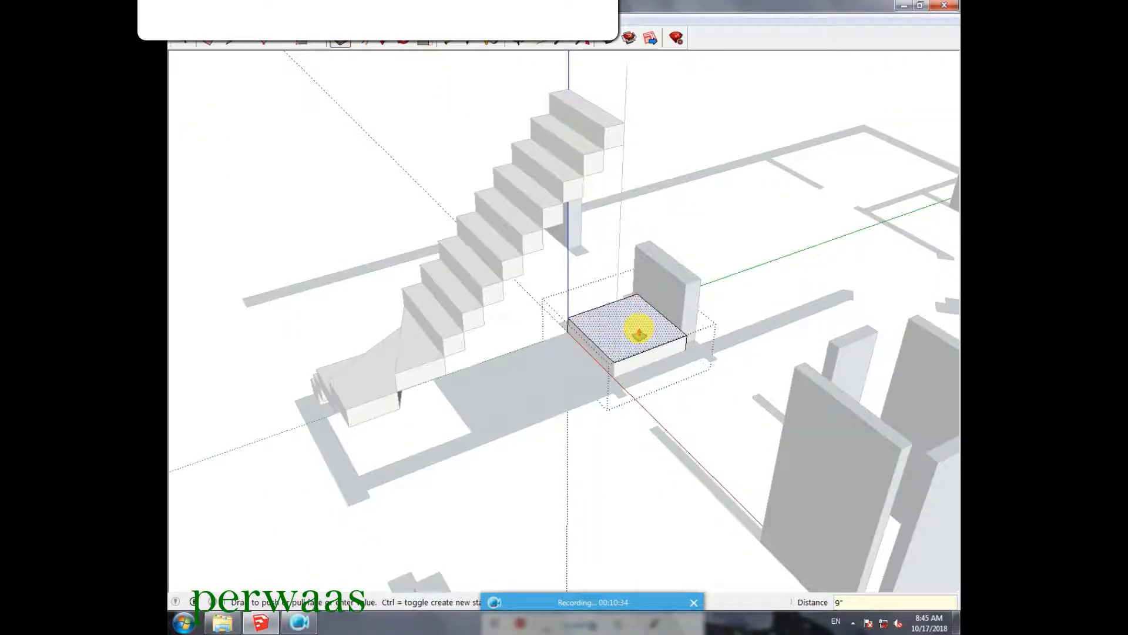
key("space")
left_click(334, 254)
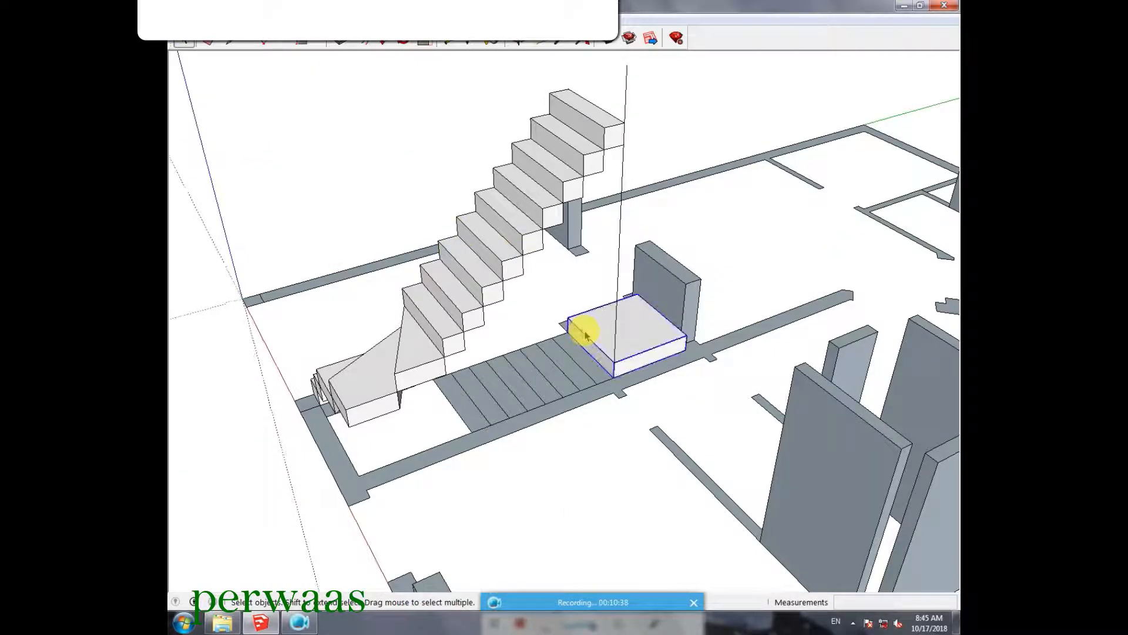
- Move the landing's group straight up 10' 6" along the reference line to the rear top corner of the highest tread
key("m")
left_click(613, 377)
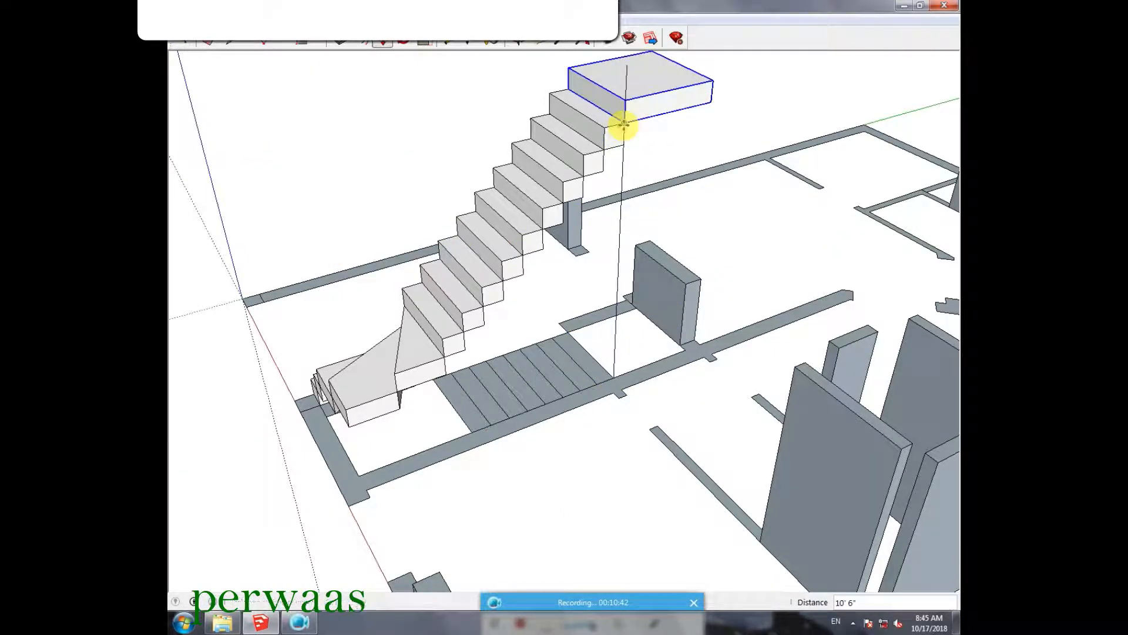
- Copy the staircase's bottom tread and place the copy along the open side of the top landing
scroll(483, 288, "down", 2)
key("space")
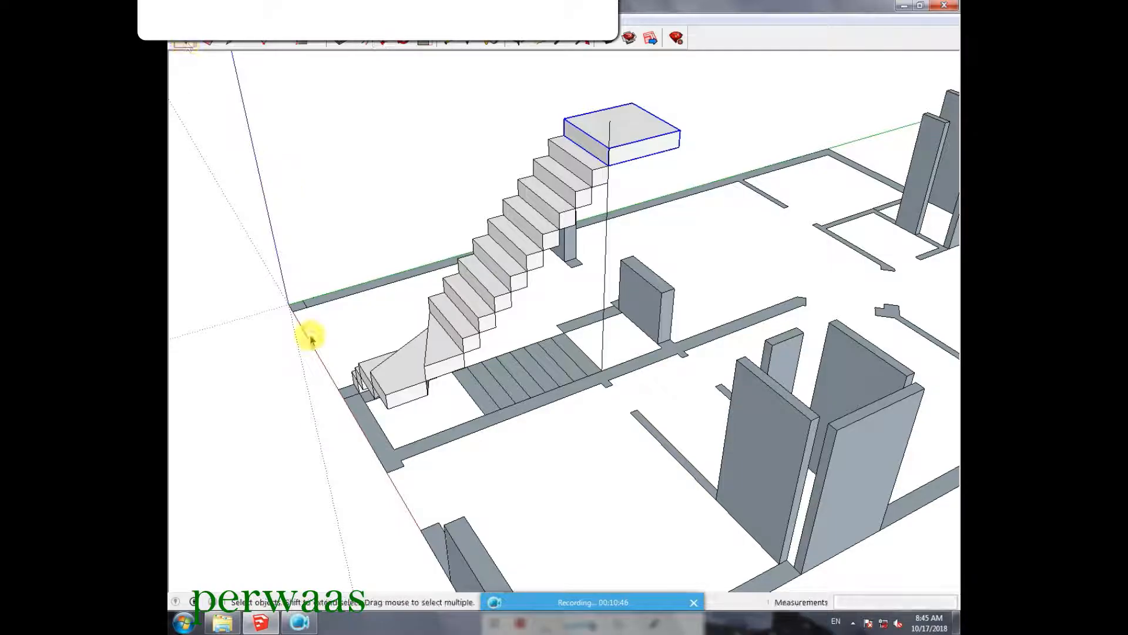
key("m")
left_click(355, 385)
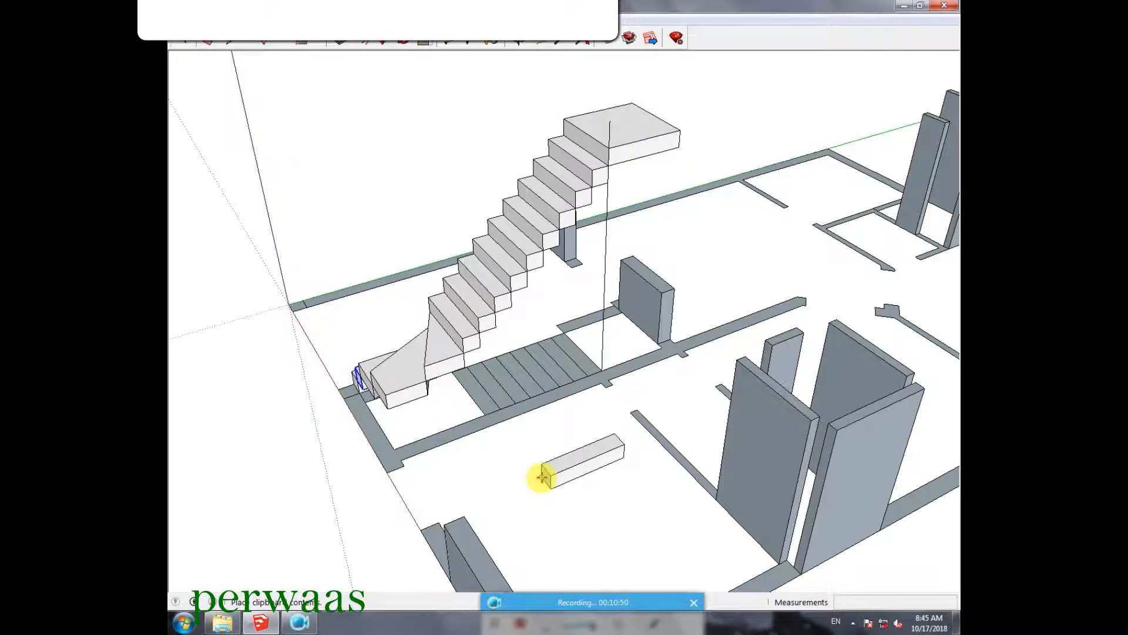
middle_click(485, 297)
middle_click_drag(485, 298, 632, 254)
- Erase the vertical reference line and the flat stair outline with its faces on the floor plan
left_click(213, 41)
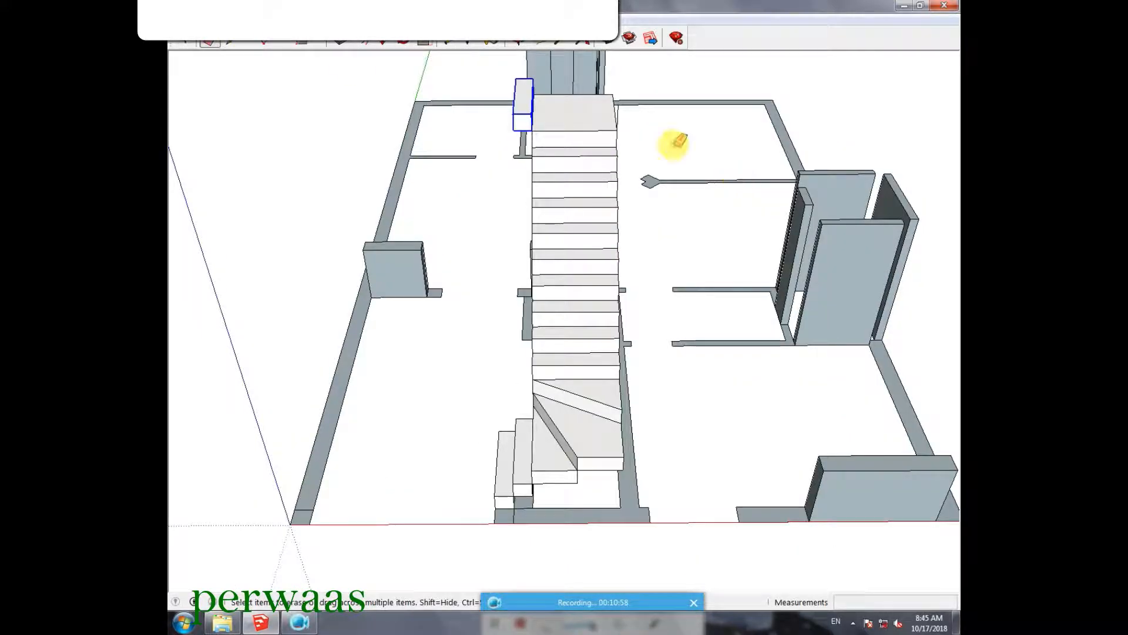
middle_click_drag(642, 305, 511, 326)
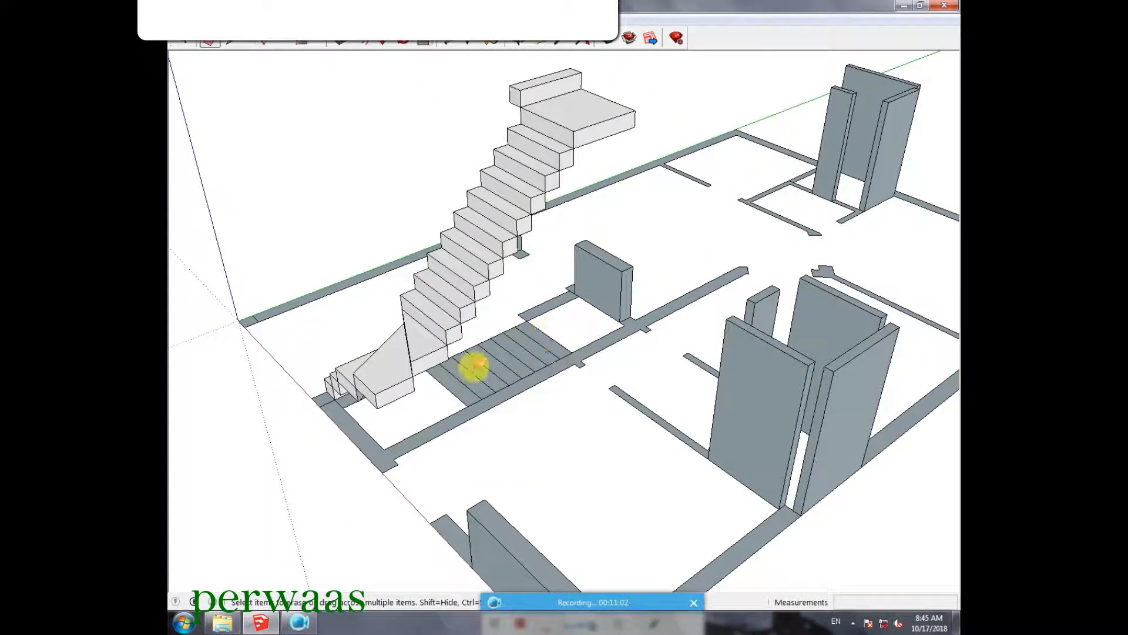
left_click_drag(477, 365, 482, 369)
mouse_move(555, 332)
left_mouse_down()
mouse_move(458, 380)
mouse_move(504, 352)
left_mouse_up()
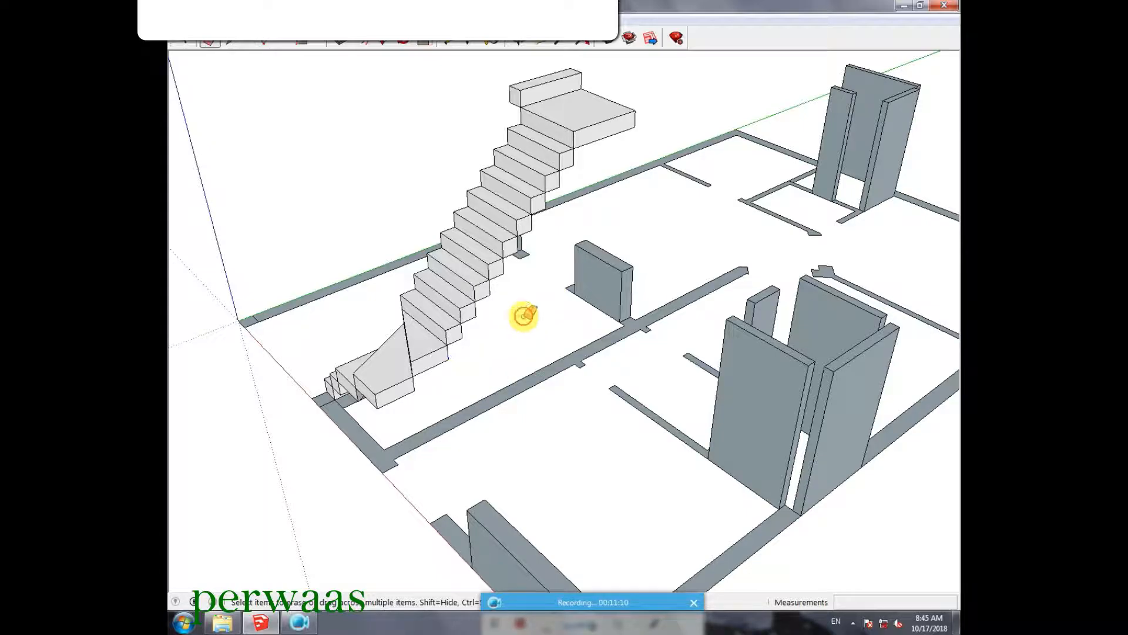
scroll(371, 398, "up", 2)
mouse_move(377, 415)
middle_mouse_down()
mouse_move(597, 385)
mouse_move(555, 435)
middle_mouse_up()
scroll(555, 423, "down", 2)
left_click(183, 41)
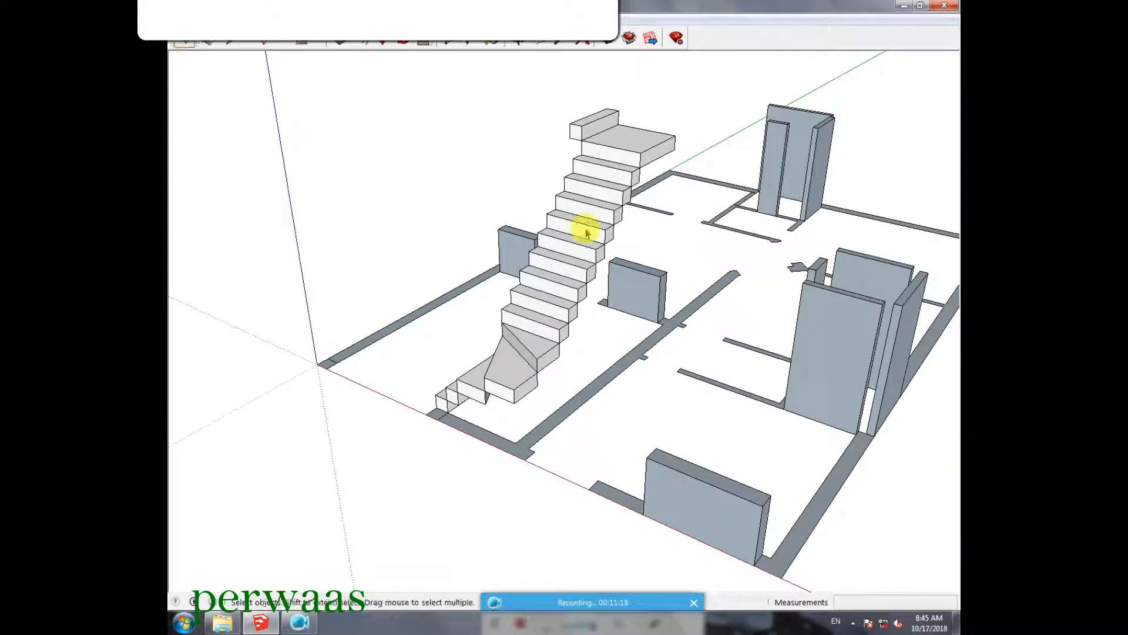
- Push/pull the long L-shaped wall beside the staircase up to full height, ending with a 9' pull
left_click(340, 40)
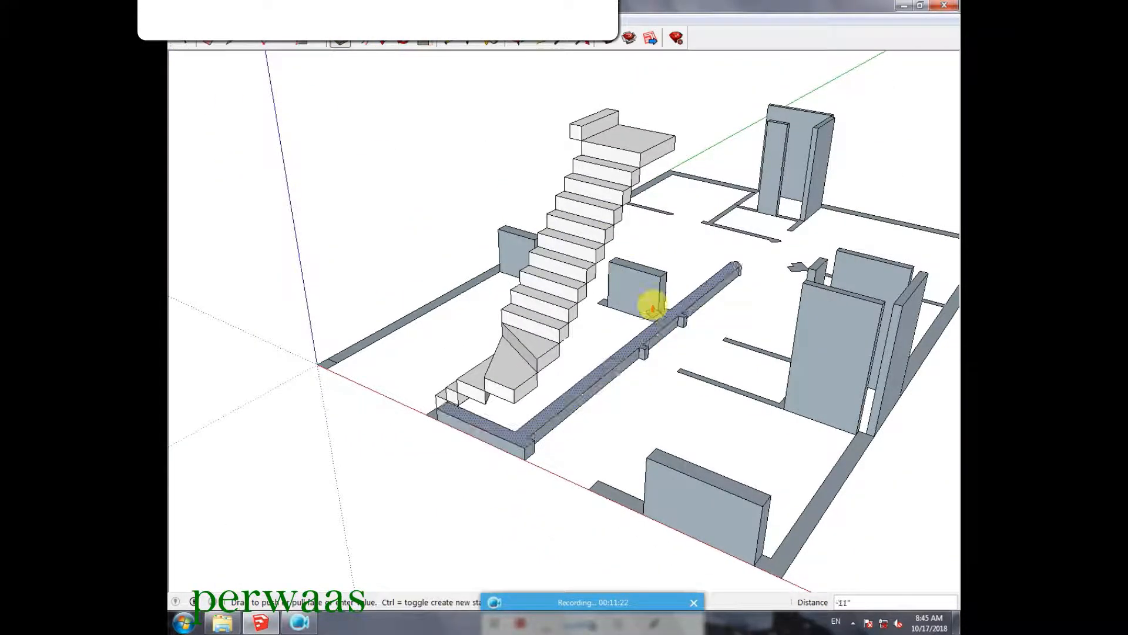
left_click(638, 210)
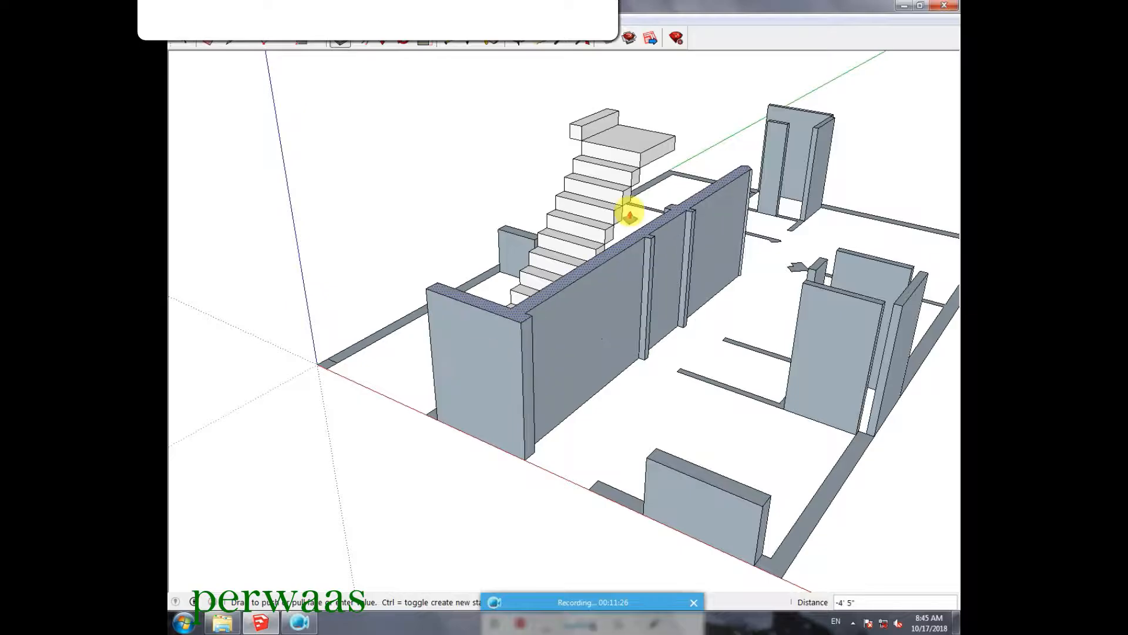
left_click(581, 129)
middle_click_drag(496, 251, 899, 304)
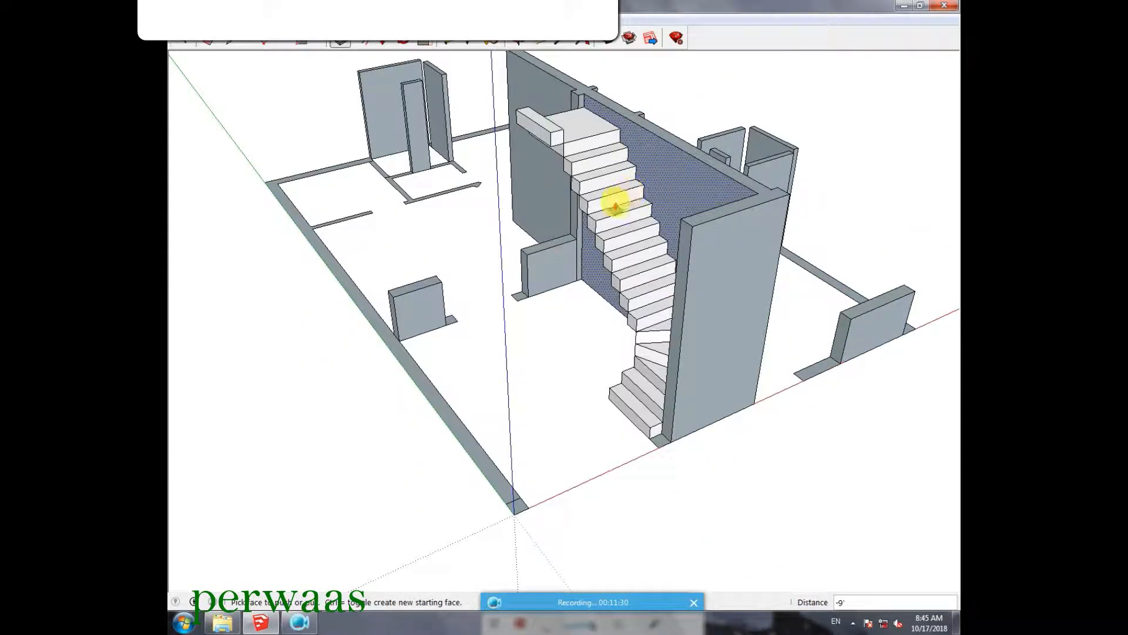
- Push/pull the end stubs of the two low sill walls near the stairs up to full wall height
left_click(523, 287)
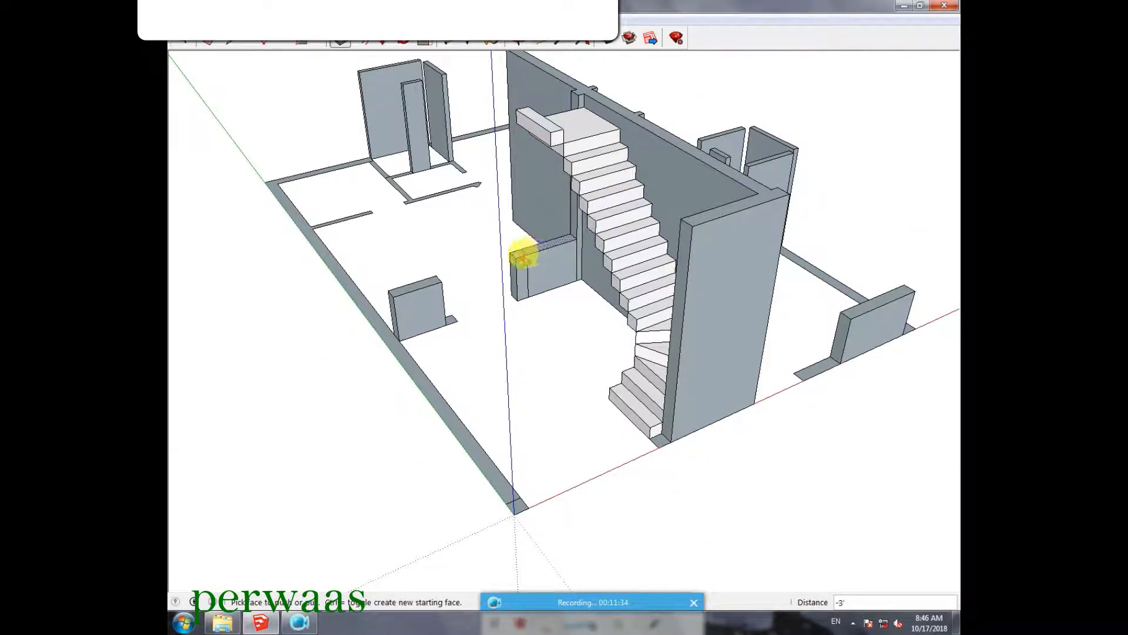
left_click(693, 232)
left_click(453, 319)
left_click(552, 136)
- Push/pull the long outer wall on the staircase side up 3', another 4' and on to full height
left_click(385, 331)
left_click(403, 290)
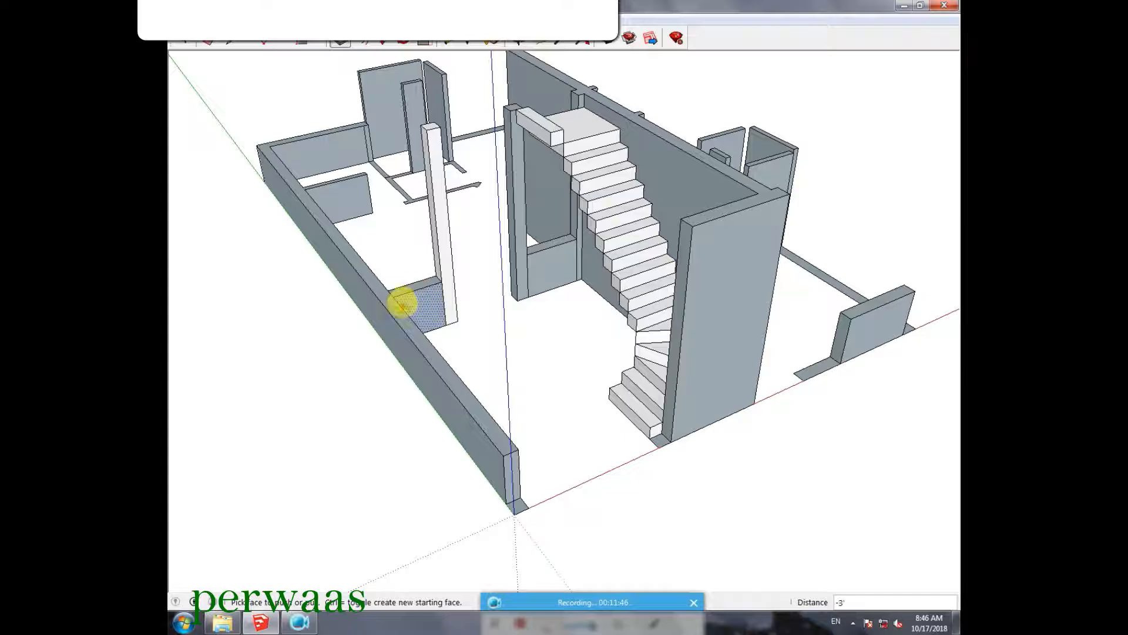
left_click(403, 303)
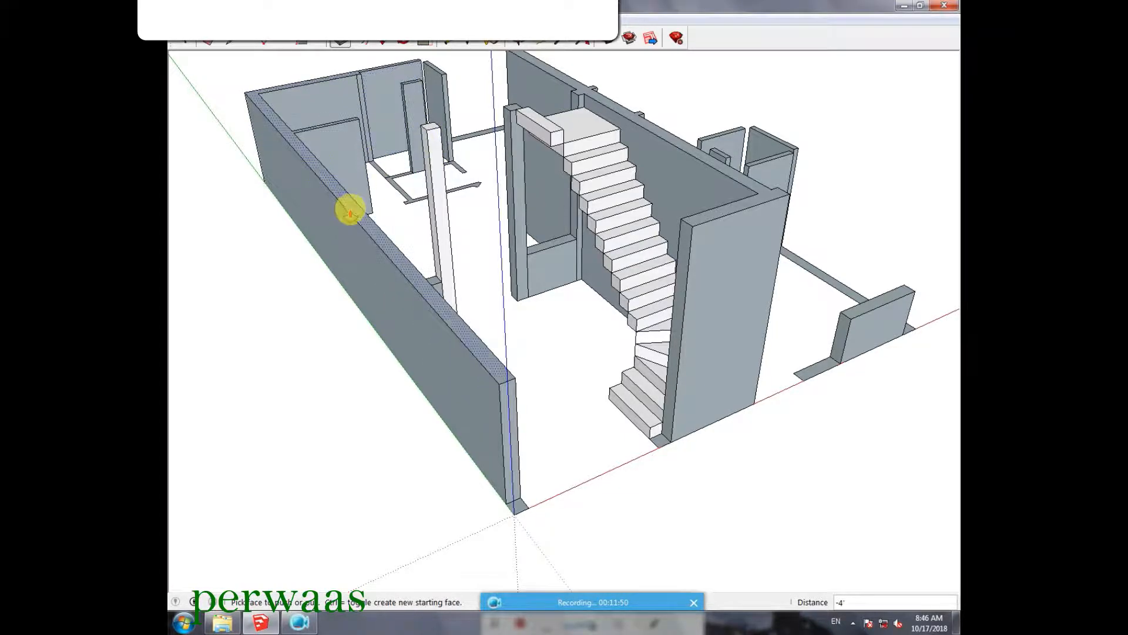
left_click(351, 210)
left_click(428, 136)
- Push/pull the narrow wall between the rear corner room and the shaft to full height and clean up its leftover edges
scroll(498, 292, "down", 2)
middle_click_drag(622, 239, 411, 276)
scroll(476, 277, "down", 2)
scroll(510, 147, "up", 4)
double_click(546, 282)
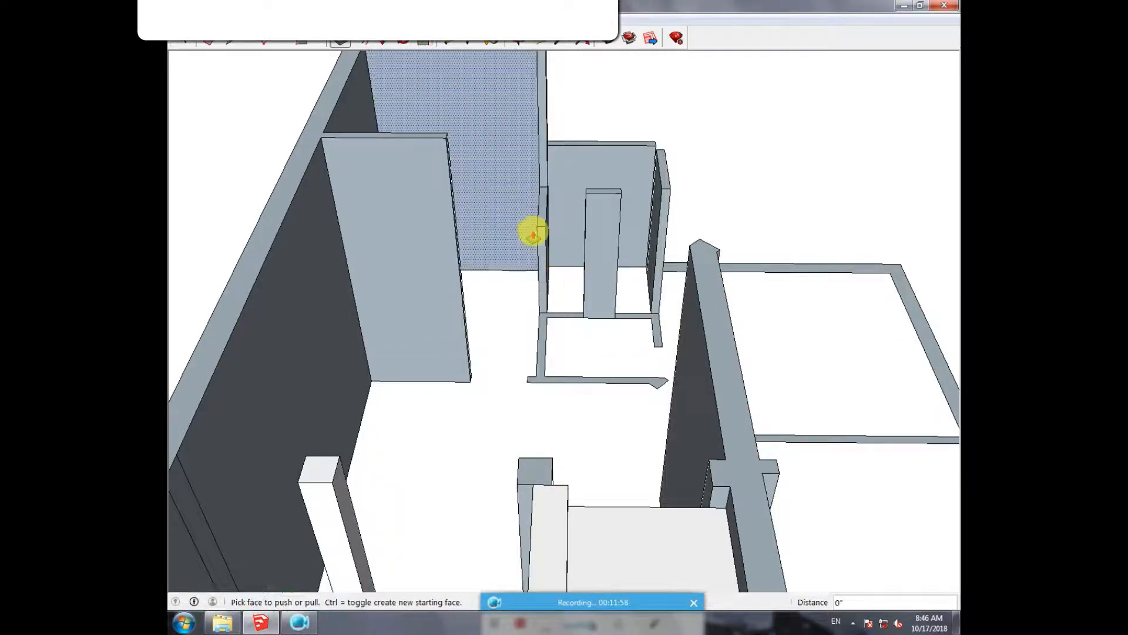
left_click(448, 138)
scroll(636, 338, "down", 2)
scroll(545, 110, "up", 3)
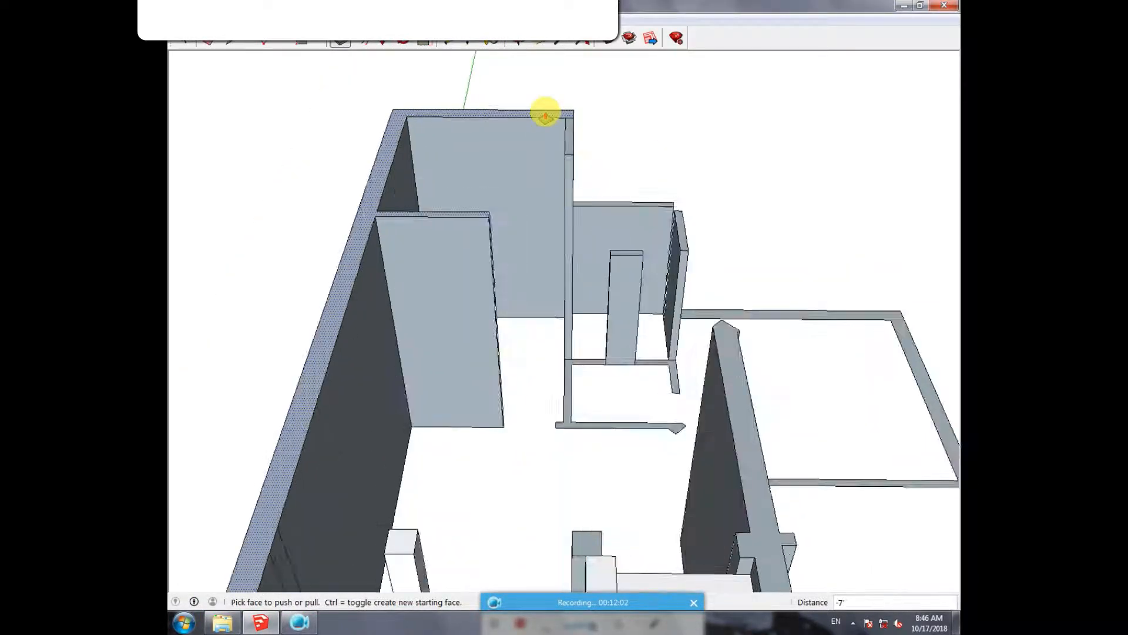
key("e")
key("p")
- Push/pull the outer and dividing walls of the opposite rear rooms to full height and erase the leftover edge on the shaft-side wall
middle_click_drag(717, 272, 531, 381)
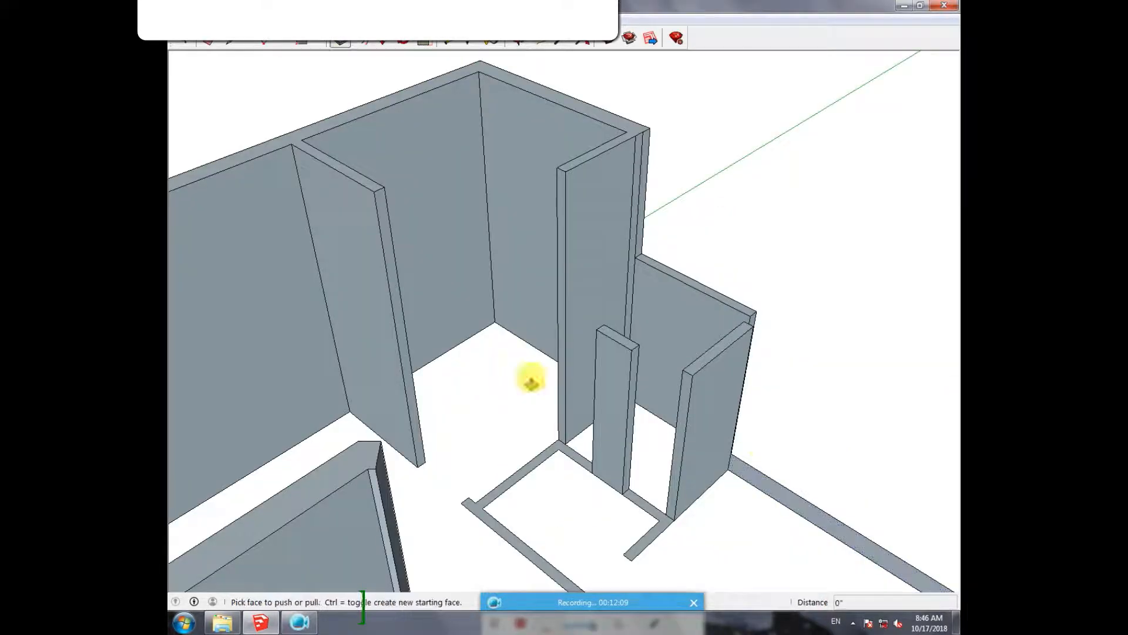
left_click(760, 482)
left_click(642, 211)
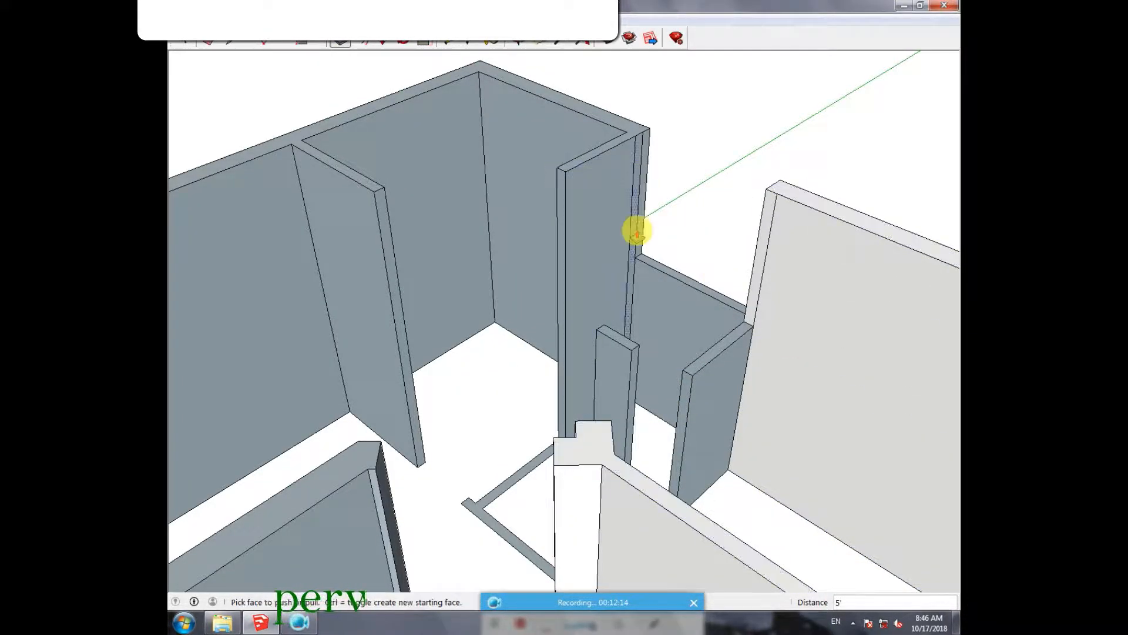
mouse_move(688, 312)
middle_mouse_down()
mouse_move(637, 456)
mouse_move(672, 448)
mouse_move(515, 323)
mouse_move(460, 212)
middle_mouse_up()
key("e")
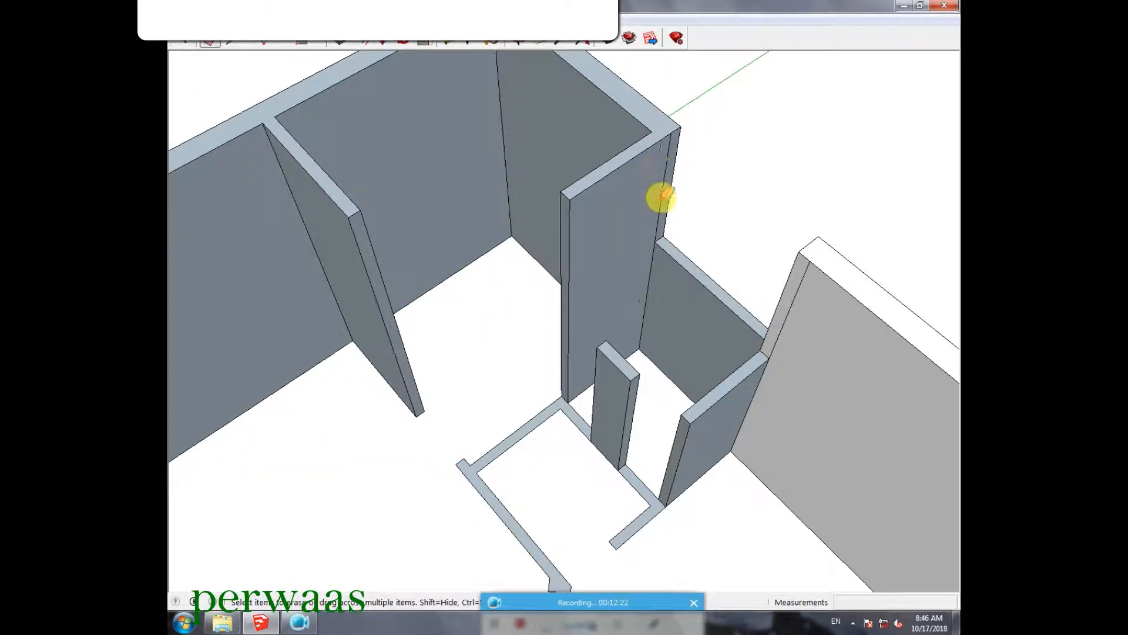
- Push/pull the walls of the small room in front of the rear shaft up 7' and then another 5'
scroll(774, 173, "down", 3)
mouse_move(783, 126)
middle_mouse_down()
mouse_move(574, 267)
mouse_move(514, 202)
mouse_move(501, 232)
middle_mouse_up()
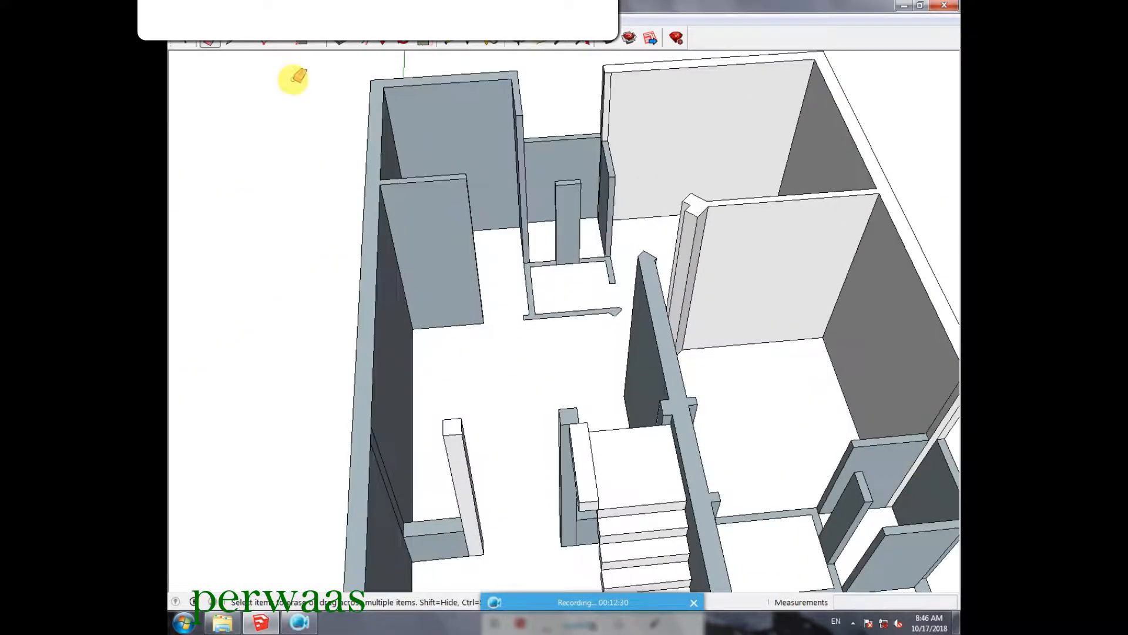
key("p")
left_click(536, 265)
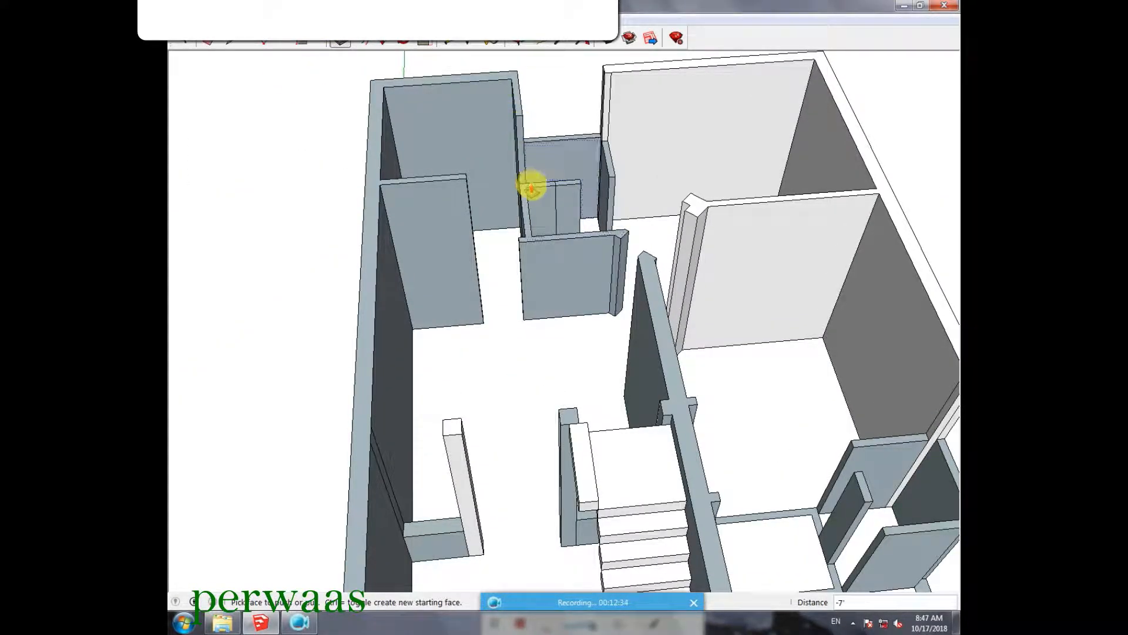
left_click(514, 97)
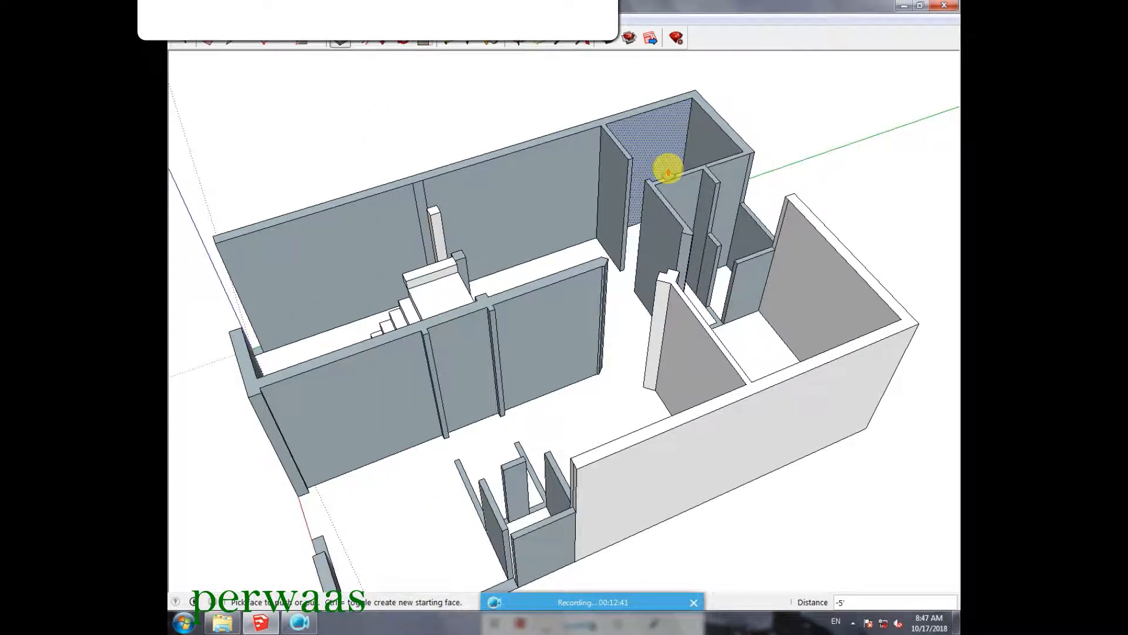
- Push/pull the small L-shaped stub wall beside the rear shaft up 7' and then another 5'
scroll(746, 205, "up", 4)
left_click(698, 219)
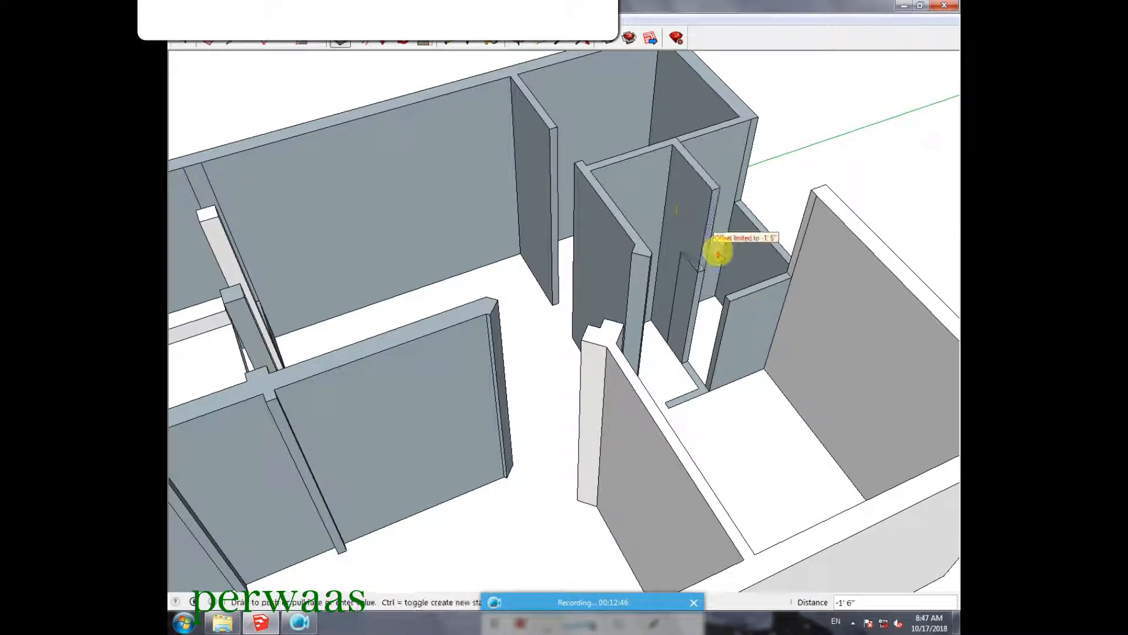
left_click(706, 257)
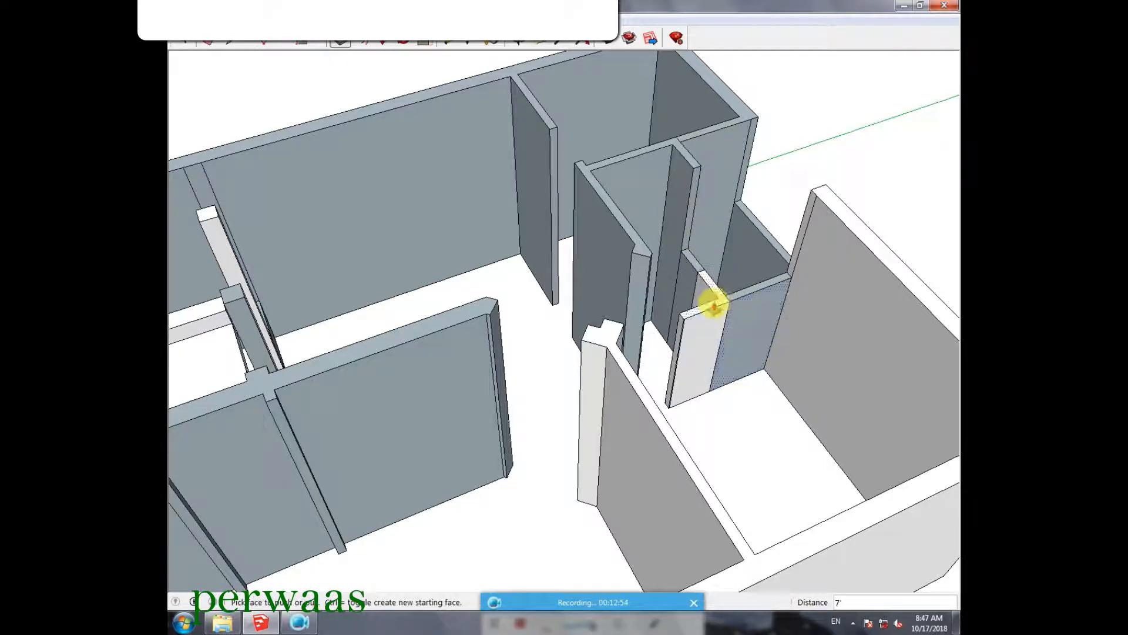
left_click(712, 305)
left_click(786, 254)
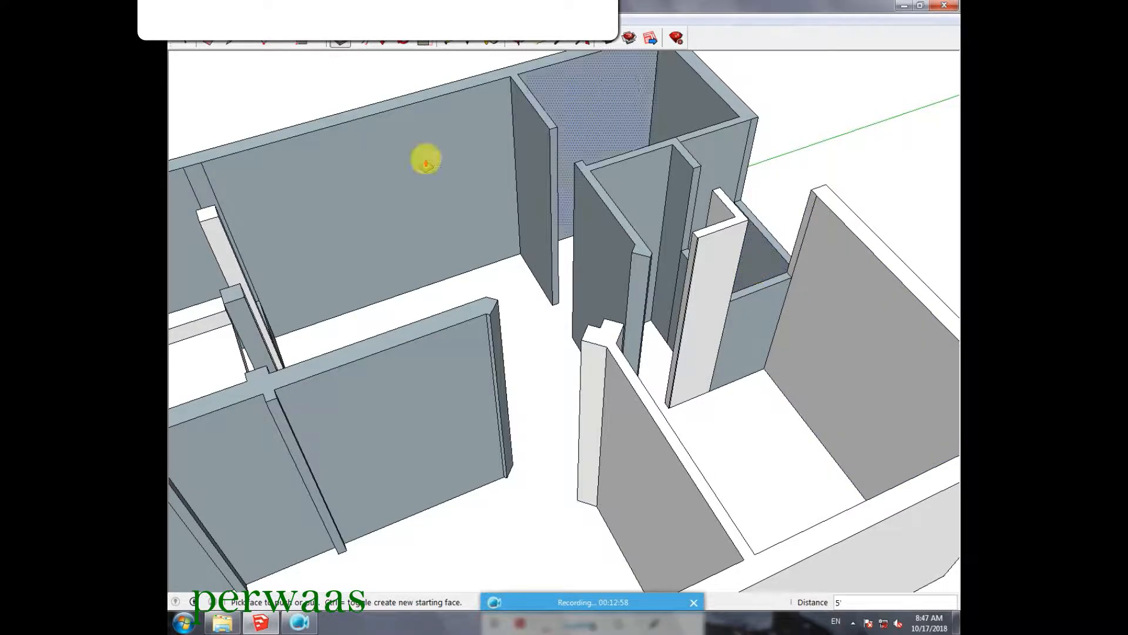
- Push/pull both walls of the small room by the other shaft to full height, using 7' and 5' pulls, and clean up leftover edges
scroll(770, 171, "down", 5)
scroll(677, 298, "up", 2)
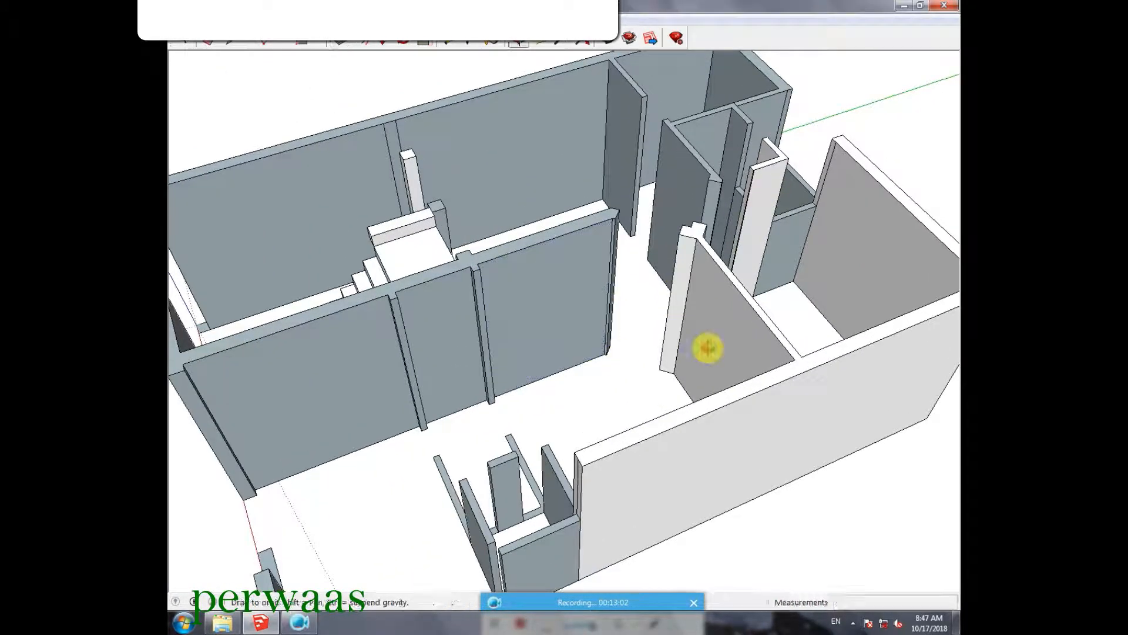
middle_click_drag(618, 359, 510, 446)
left_click(613, 446)
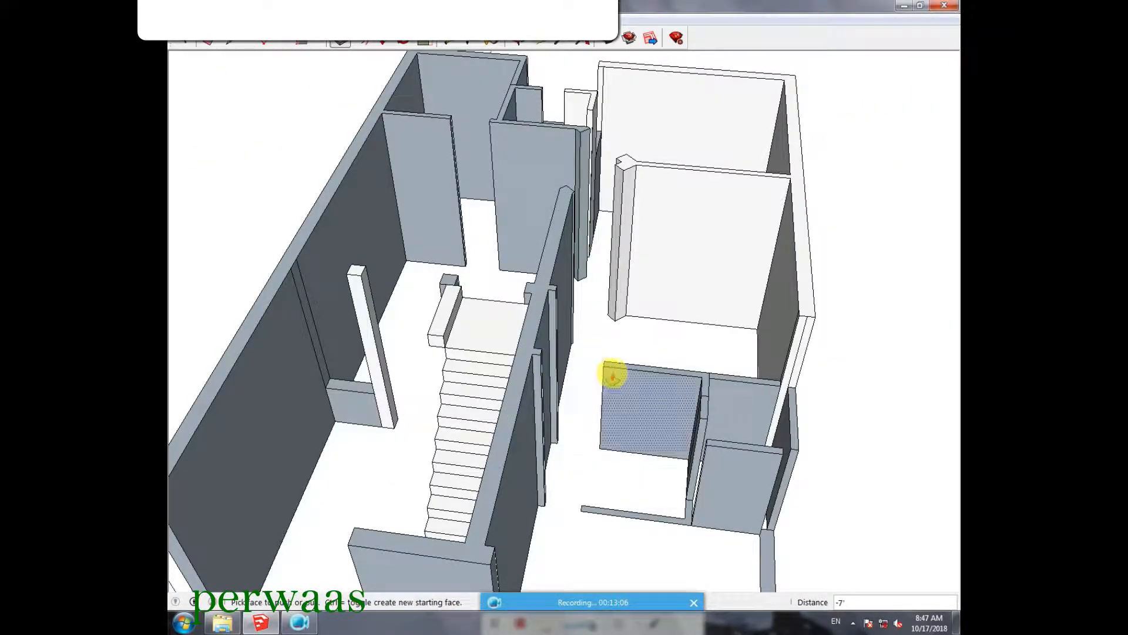
left_click(536, 336)
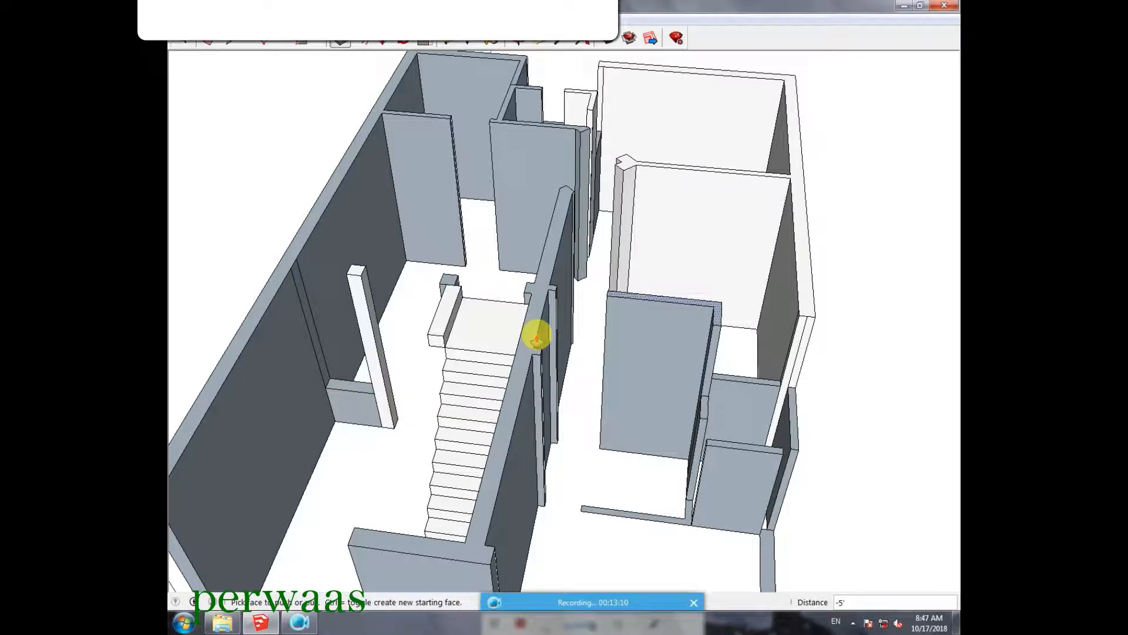
left_click(644, 517)
left_click(540, 321)
mouse_move(708, 458)
middle_mouse_down()
mouse_move(358, 456)
mouse_move(481, 393)
mouse_move(559, 398)
middle_mouse_up()
scroll(343, 335, "up", 3)
key("e")
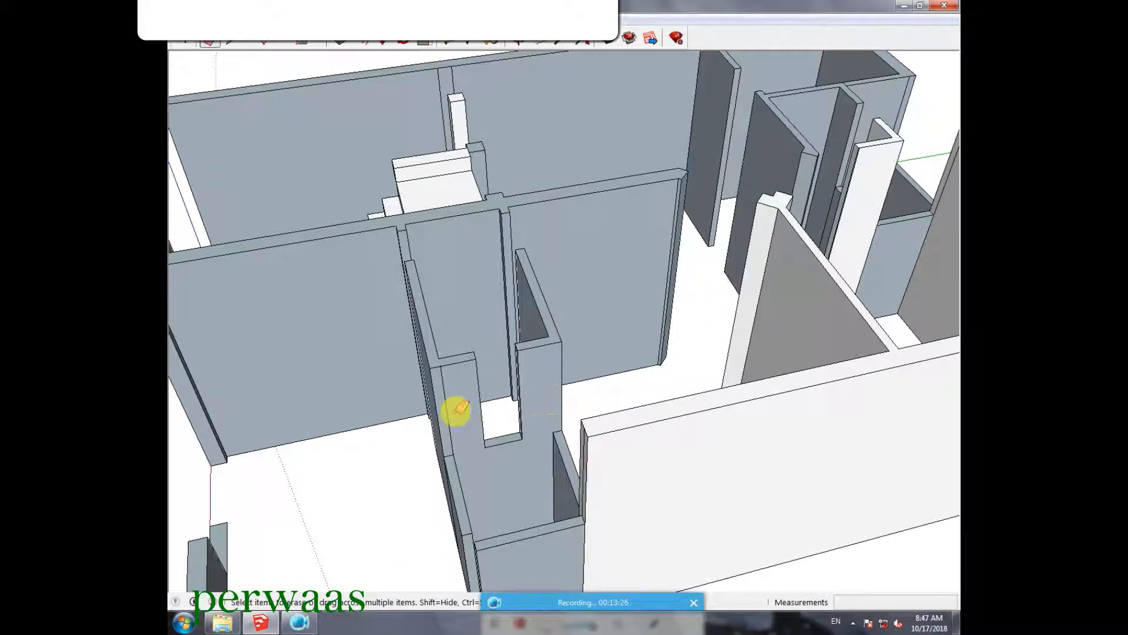
- Push/pull the remaining front section of the outer wall opposite the staircase up to full wall height
scroll(554, 397, "down", 1)
middle_click_drag(491, 496, 476, 295)
scroll(477, 302, "down", 2)
left_click(340, 44)
left_click(637, 537)
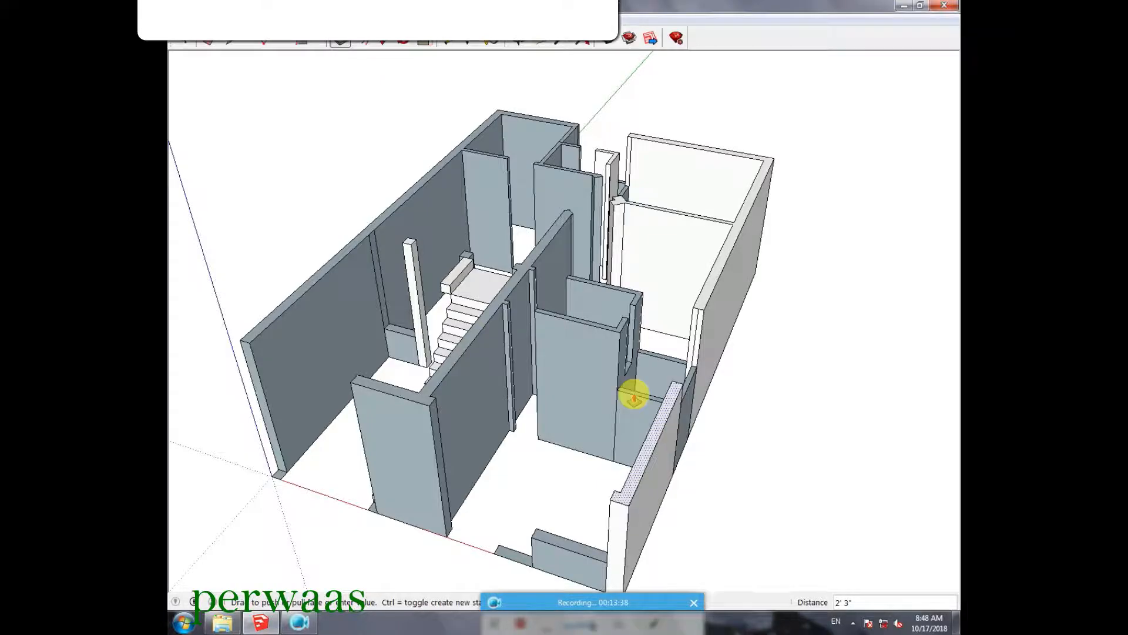
left_click(617, 364)
- Push/pull the stub beside the front window sill up 3' and then another 9'
middle_click_drag(566, 367, 587, 475)
left_click(664, 518)
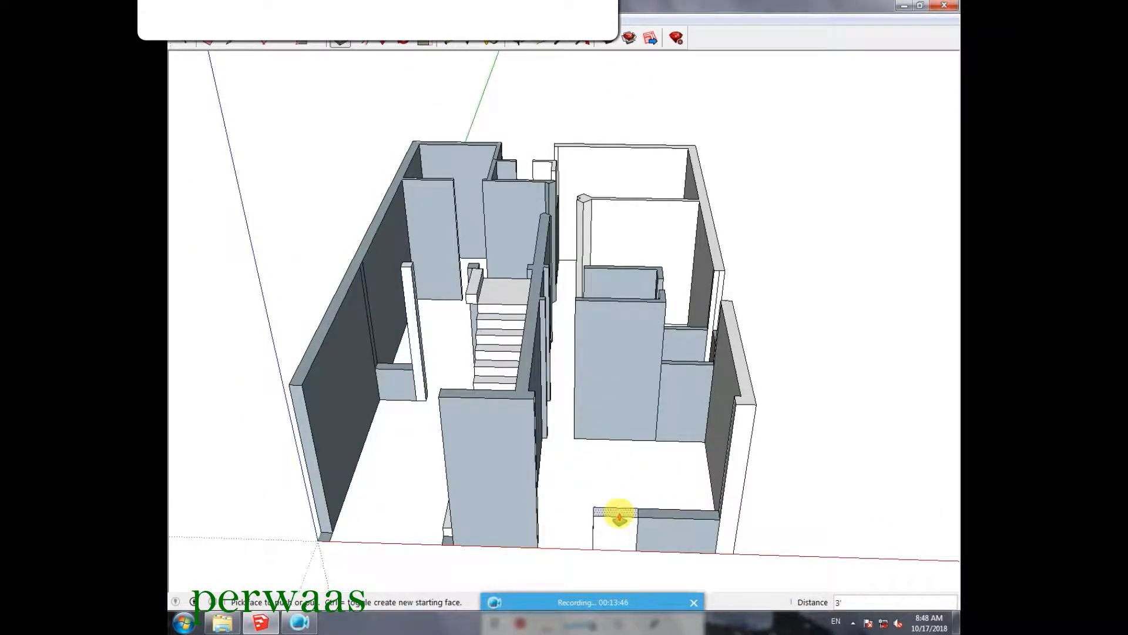
left_click(619, 513)
left_click(737, 405)
scroll(663, 471, "up", 2)
middle_click_drag(699, 461, 725, 400)
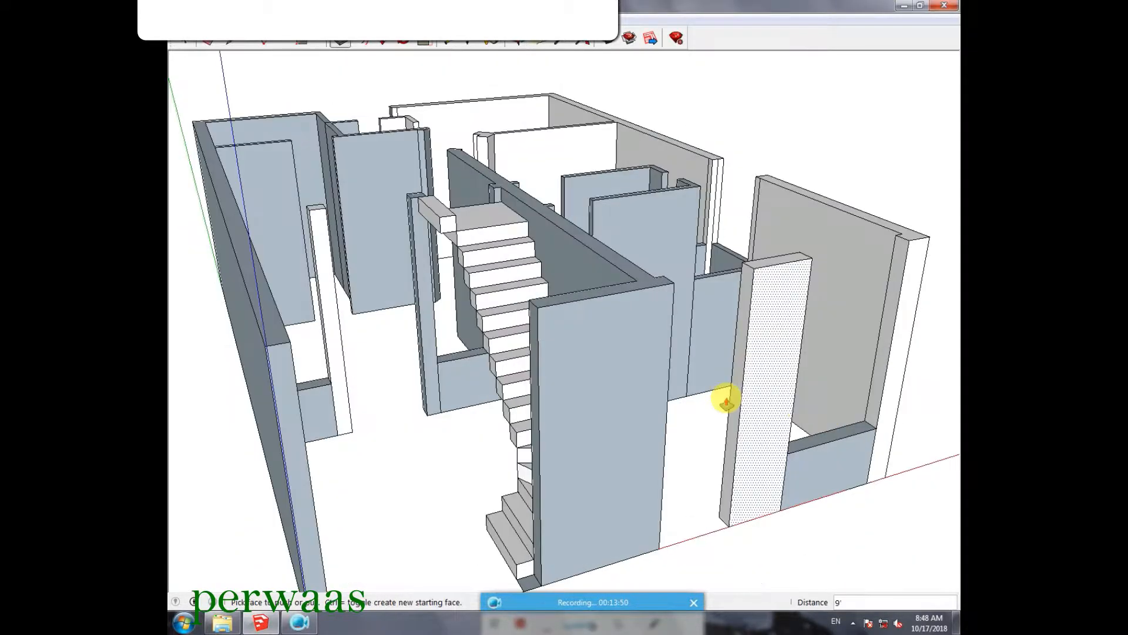
- Push/pull the stub at the foot of the stairs and the small front corner stub at the origin up 12'
scroll(713, 399, "down", 2)
left_click(589, 529)
left_click(605, 335)
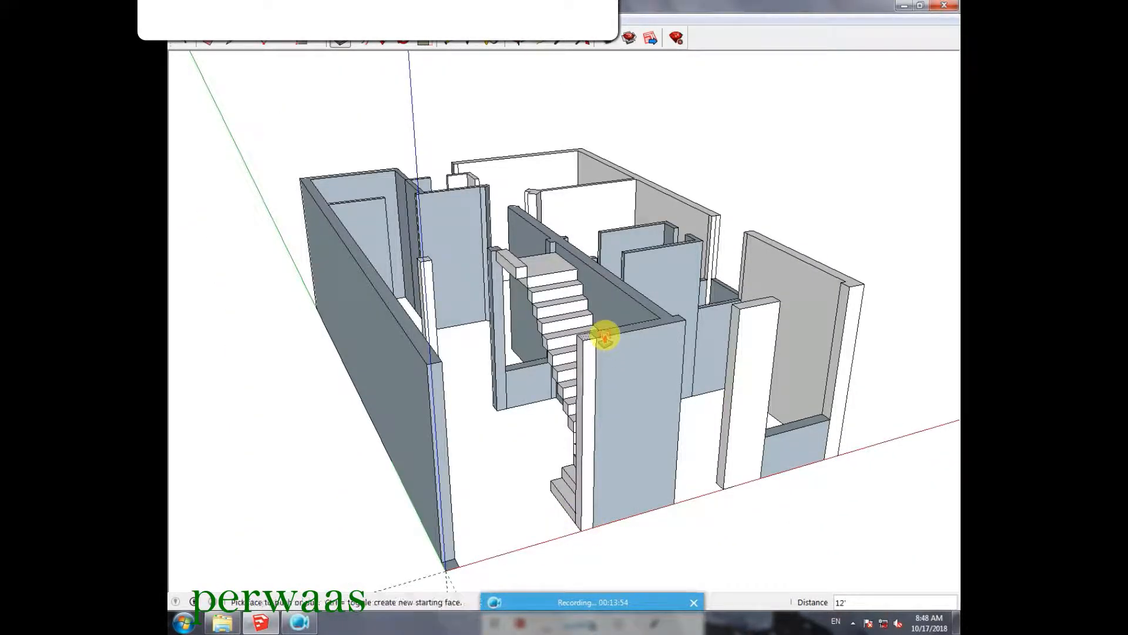
double_click(453, 563)
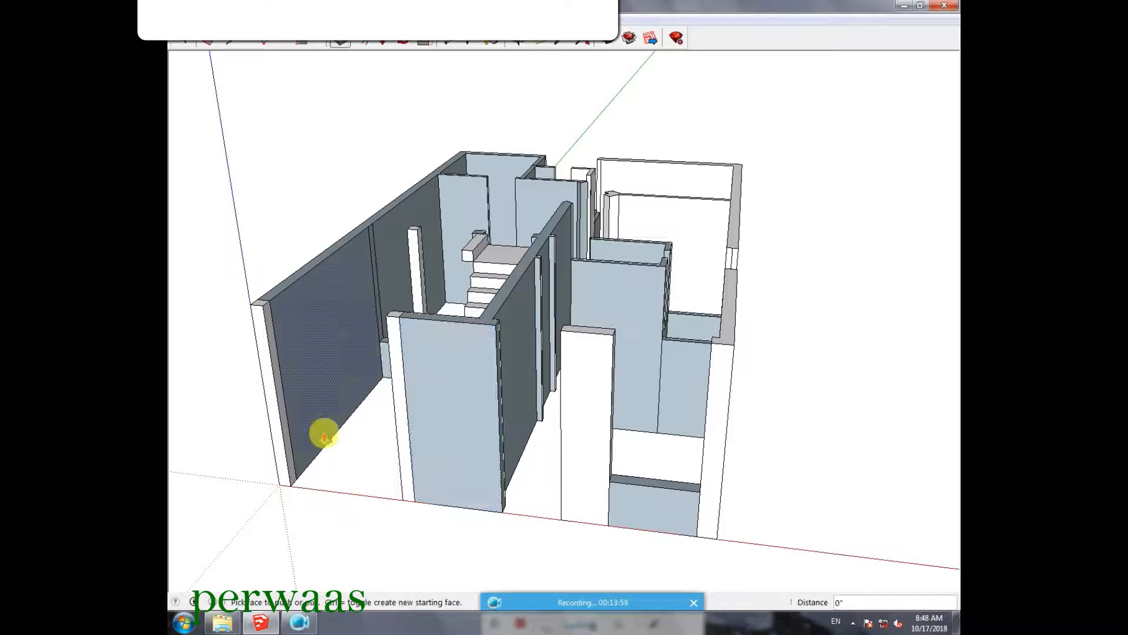
- Place a horizontal guide 4' above the low sill wall facing the stairs with the Tape Measure
scroll(382, 294, "up", 4)
scroll(397, 302, "up", 2)
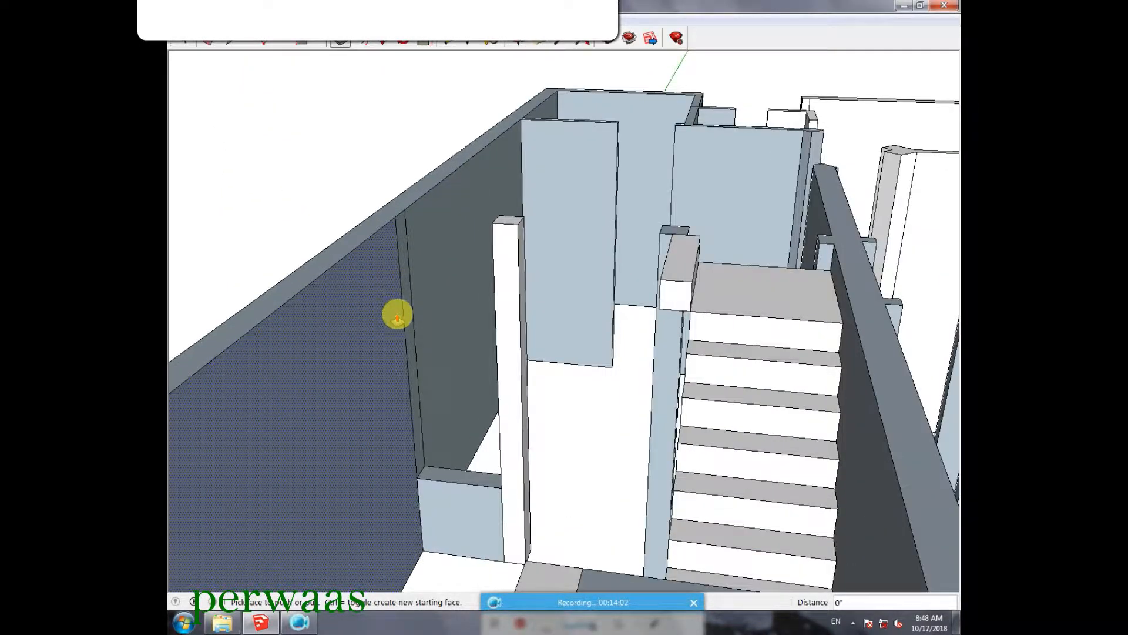
left_click(450, 41)
left_click(441, 480)
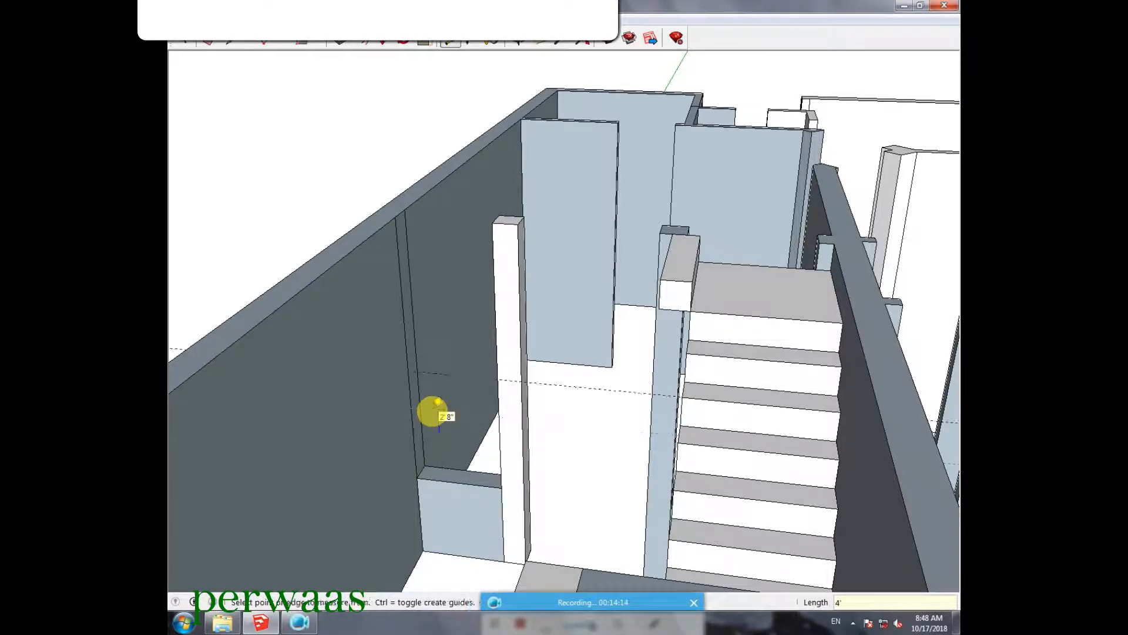
- Split the window jamb opposite the stairs at the guide and push/pull its upper part across to the post as a lintel
left_click(237, 41)
left_click(408, 370)
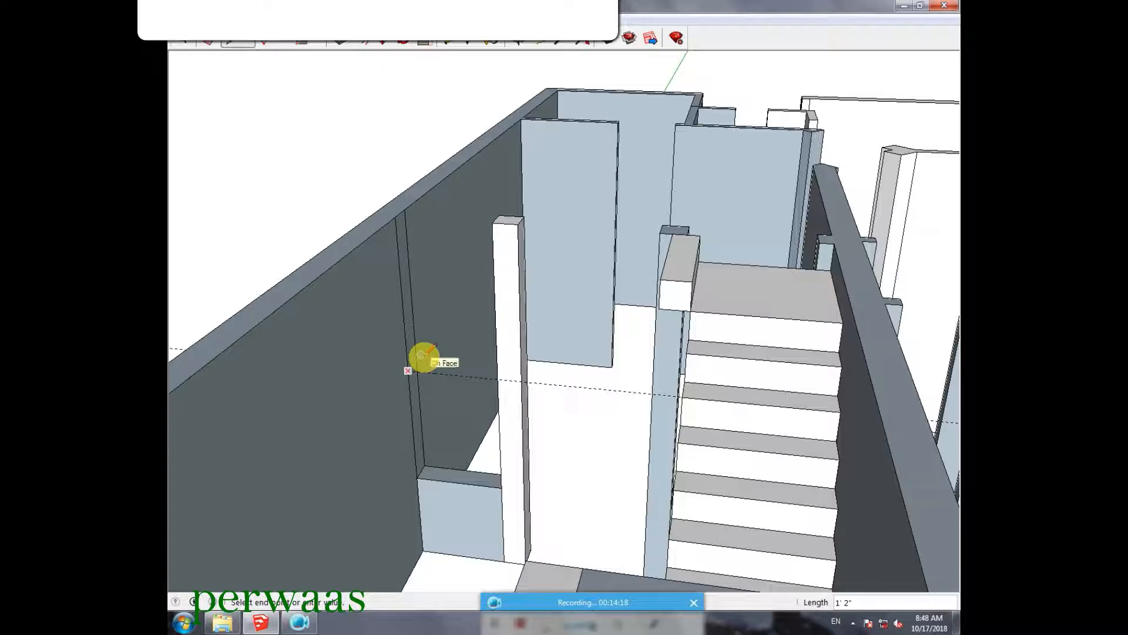
key("p")
left_click(403, 302)
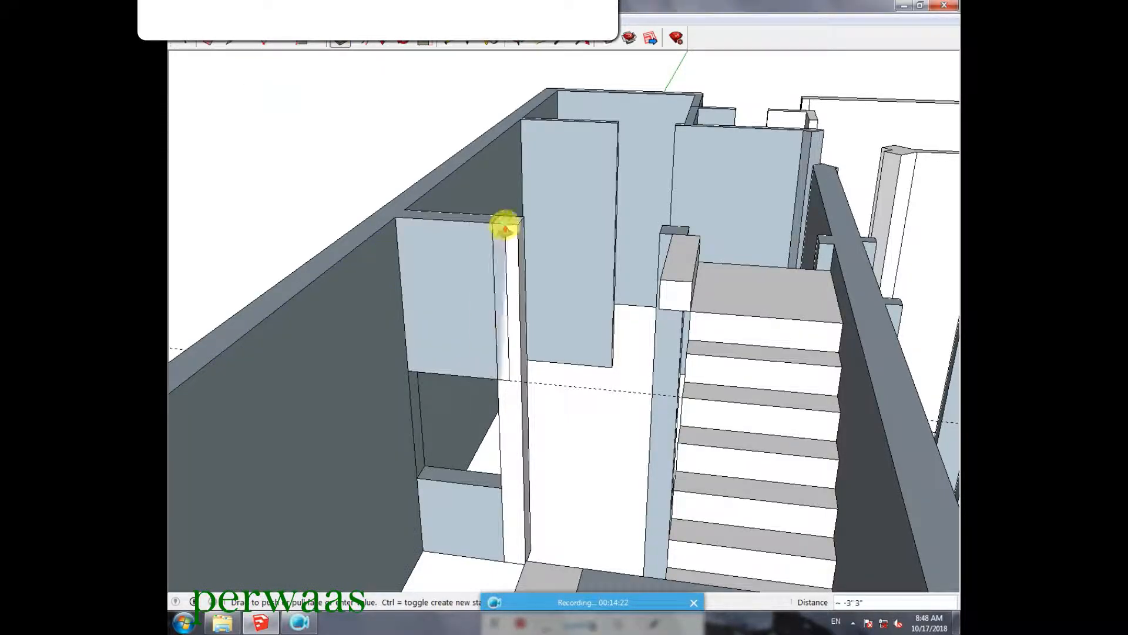
- Erase the seam edges where the new lintel meets the post
left_click(210, 42)
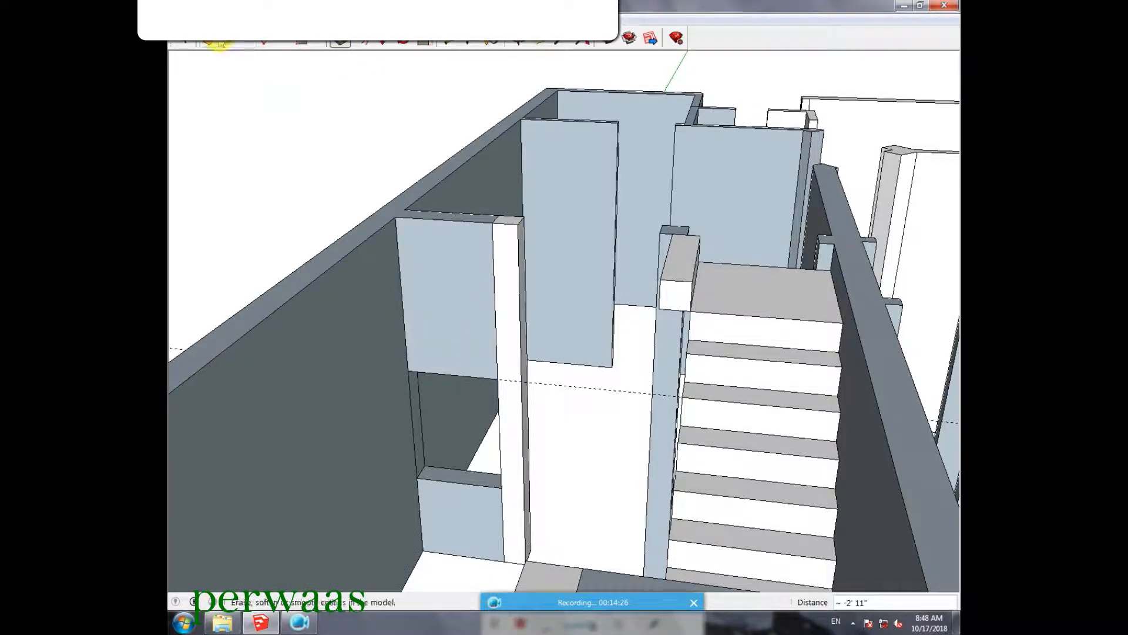
left_click(500, 222)
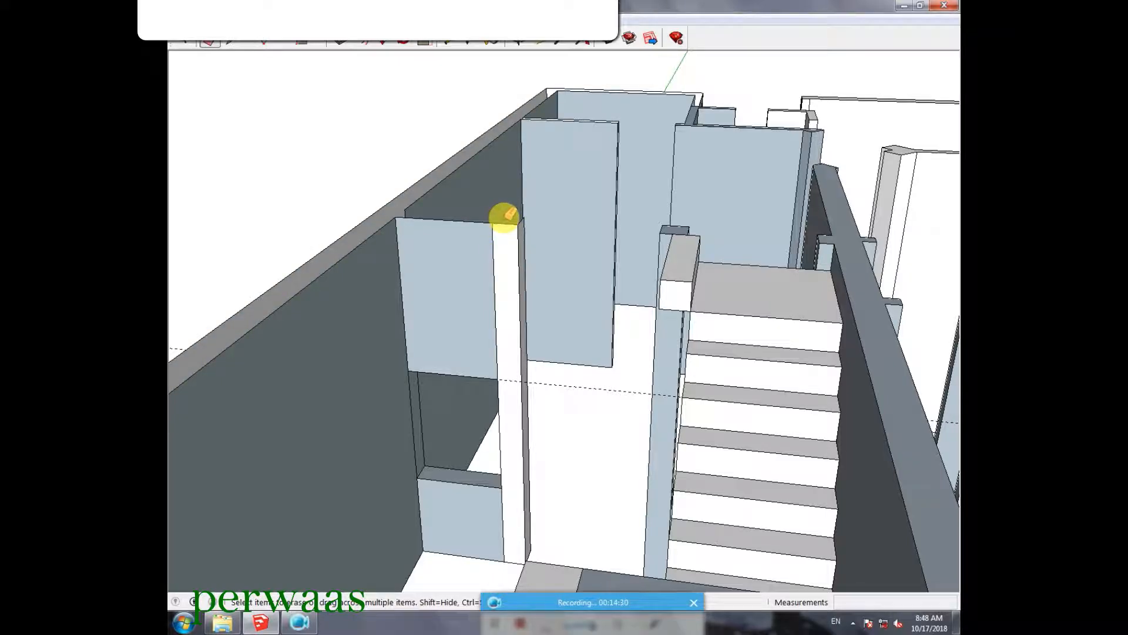
key("ctrl+z")
mouse_move(490, 259)
middle_mouse_down()
mouse_move(176, 345)
mouse_move(423, 282)
mouse_move(456, 181)
mouse_move(607, 138)
middle_mouse_up()
scroll(607, 137, "down", 3)
scroll(425, 325, "up", 3)
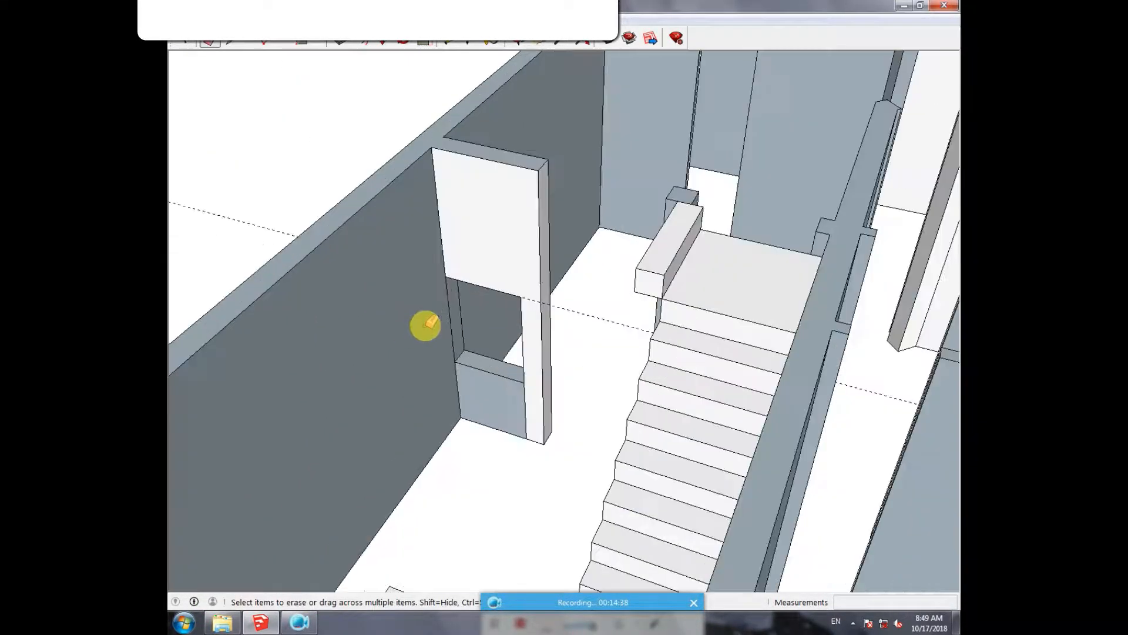
- Split the post and jamb beside the stairs at the guide and push/pull their upper parts over the window and the passage between the posts
scroll(368, 392, "down", 5)
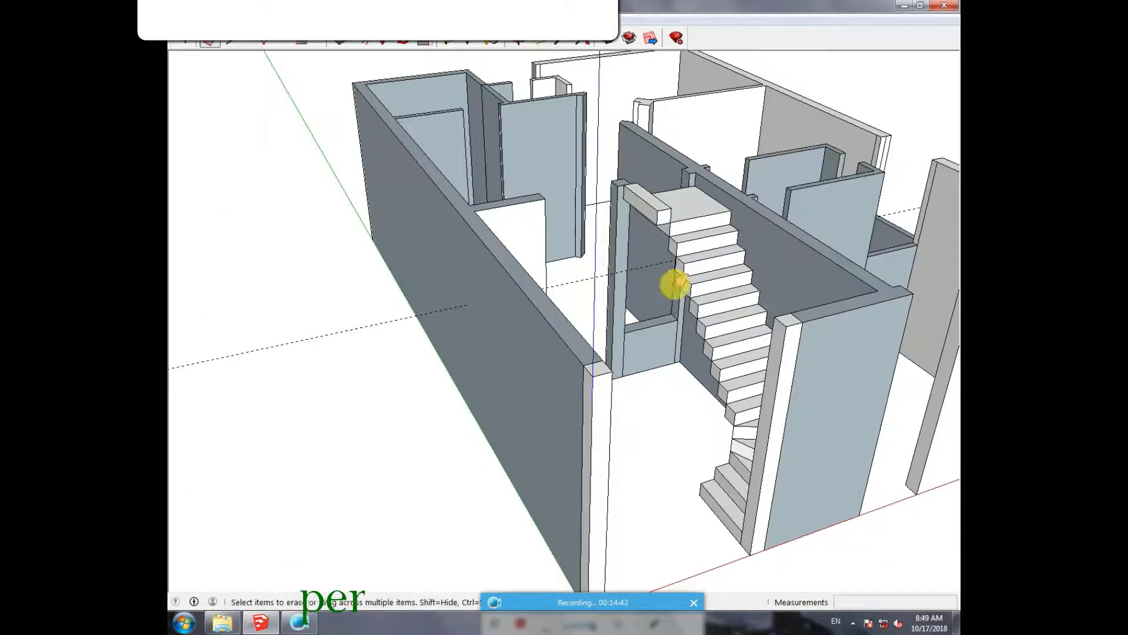
scroll(562, 290, "up", 8)
scroll(563, 290, "up", 2)
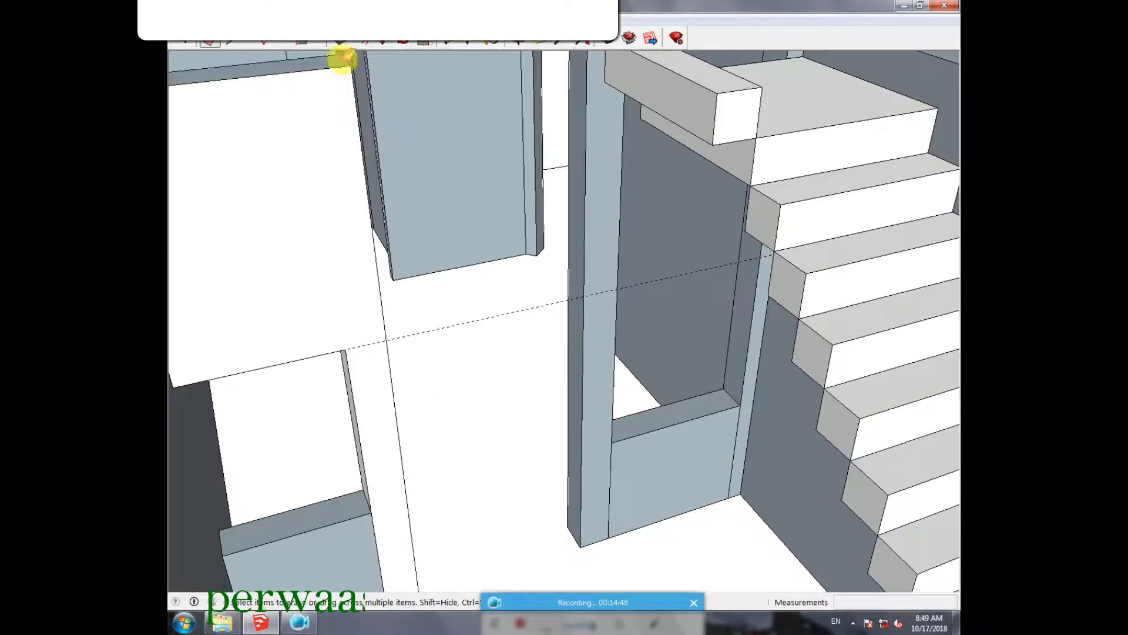
left_click(240, 42)
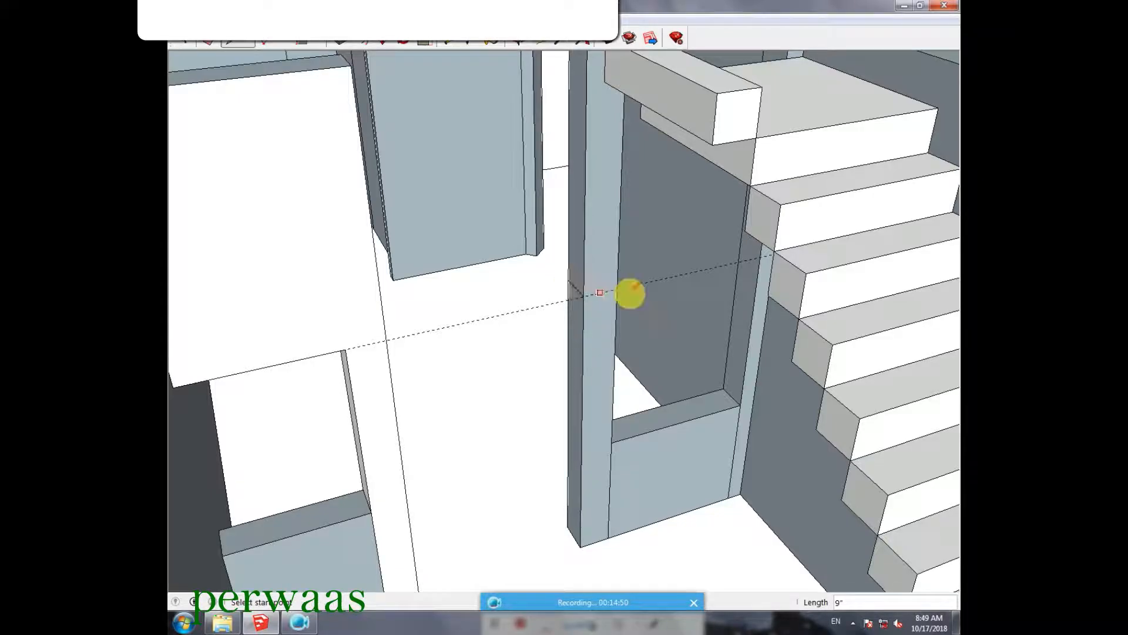
key("p")
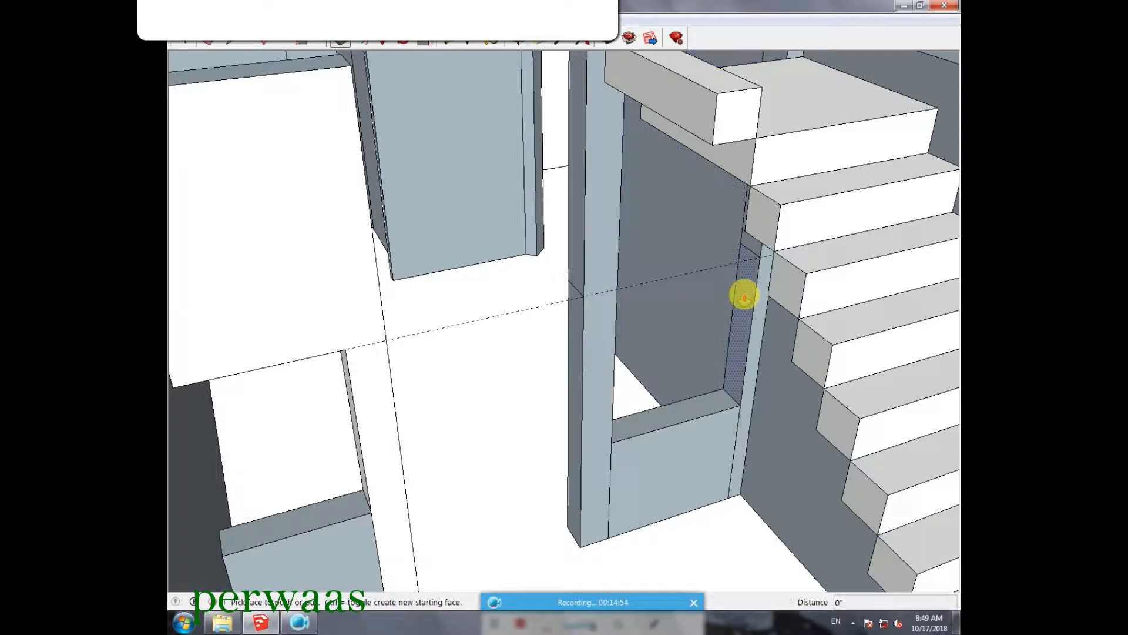
left_click(752, 247)
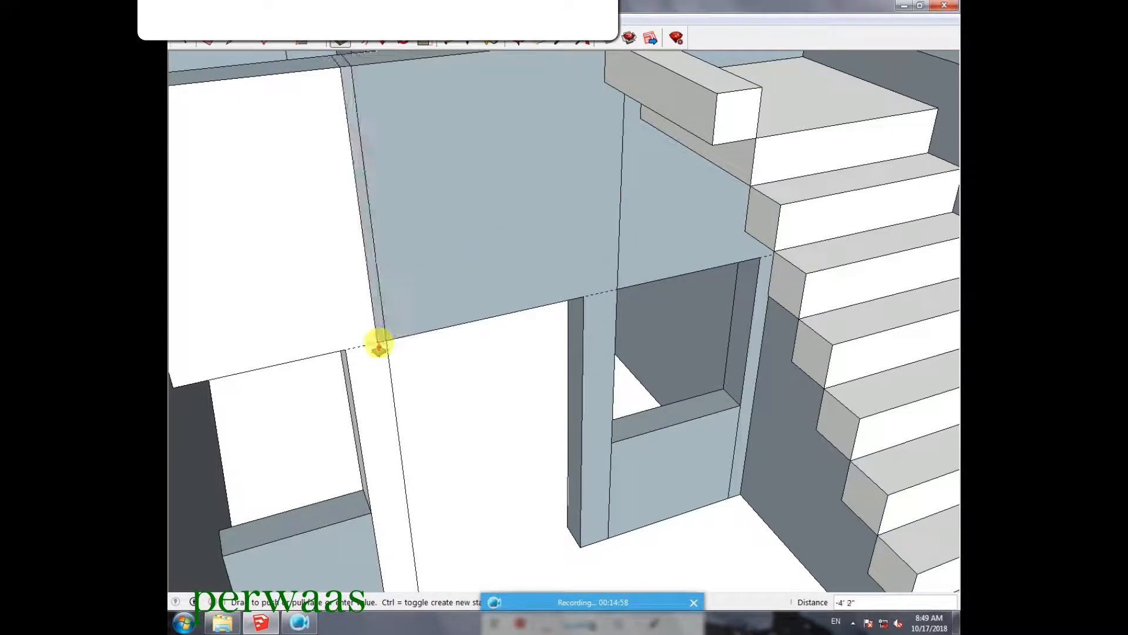
left_click(388, 355)
- Erase the vertical seam edges on the face of the joined beam above the two windows and the passage
left_click(207, 44)
left_click(366, 193)
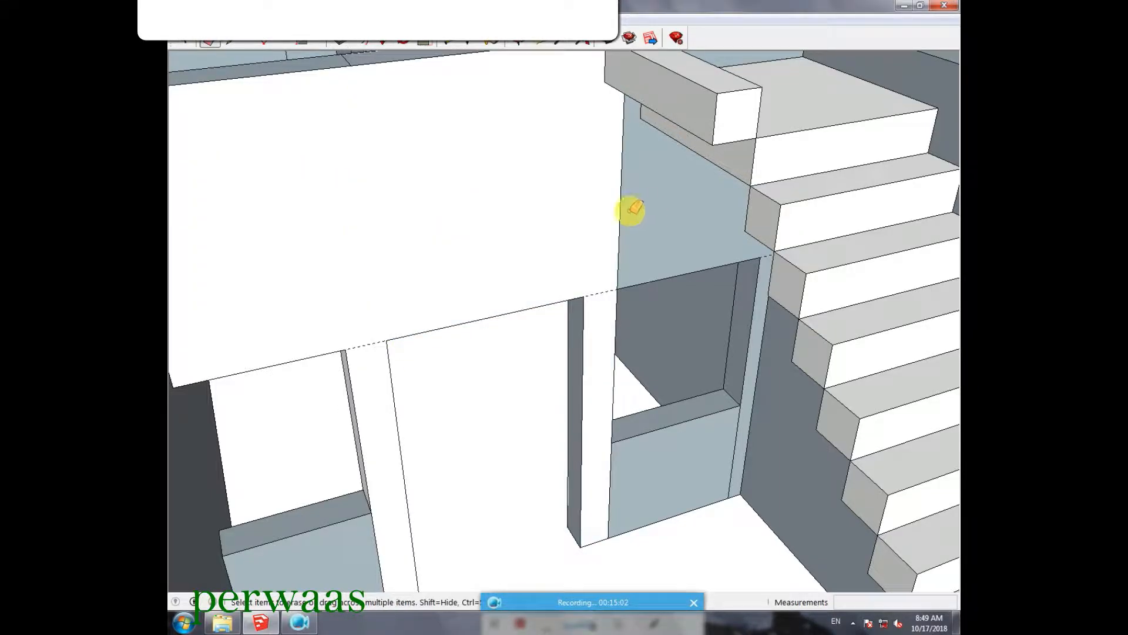
left_click(619, 223)
scroll(609, 371, "down", 2)
scroll(544, 182, "up", 2)
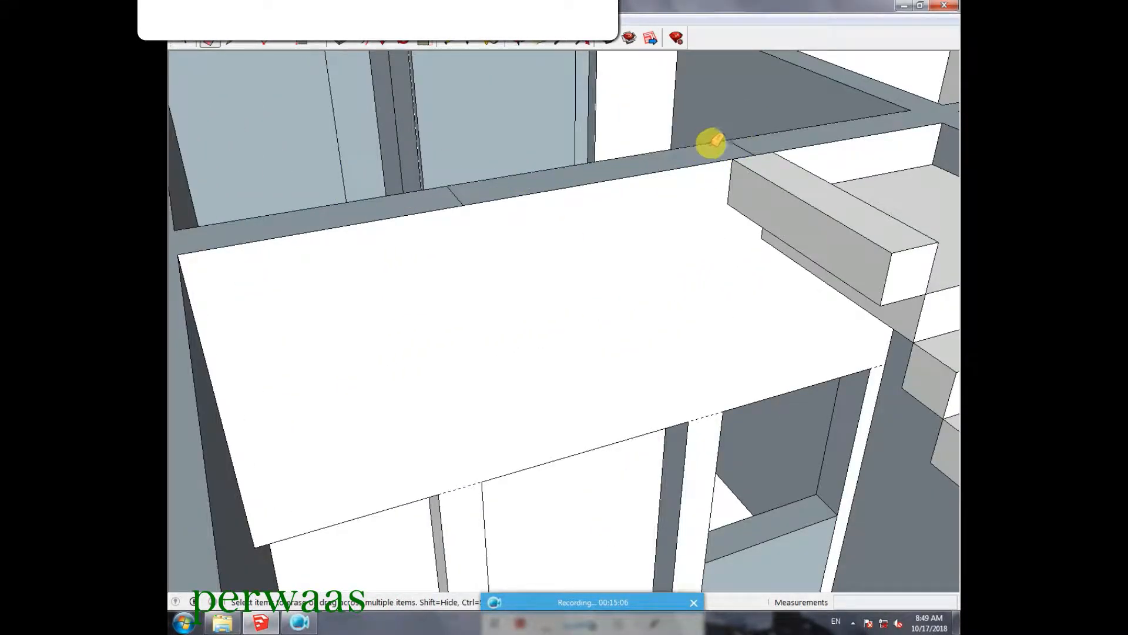
- Place a horizontal guide 7' above the floor across the rear doorway on the far side of the stair wall
scroll(481, 274, "down", 5)
middle_click_drag(549, 302, 232, 323)
scroll(564, 310, "up", 3)
middle_click_drag(558, 311, 819, 262)
scroll(794, 235, "up", 3)
middle_click_drag(660, 252, 327, 335)
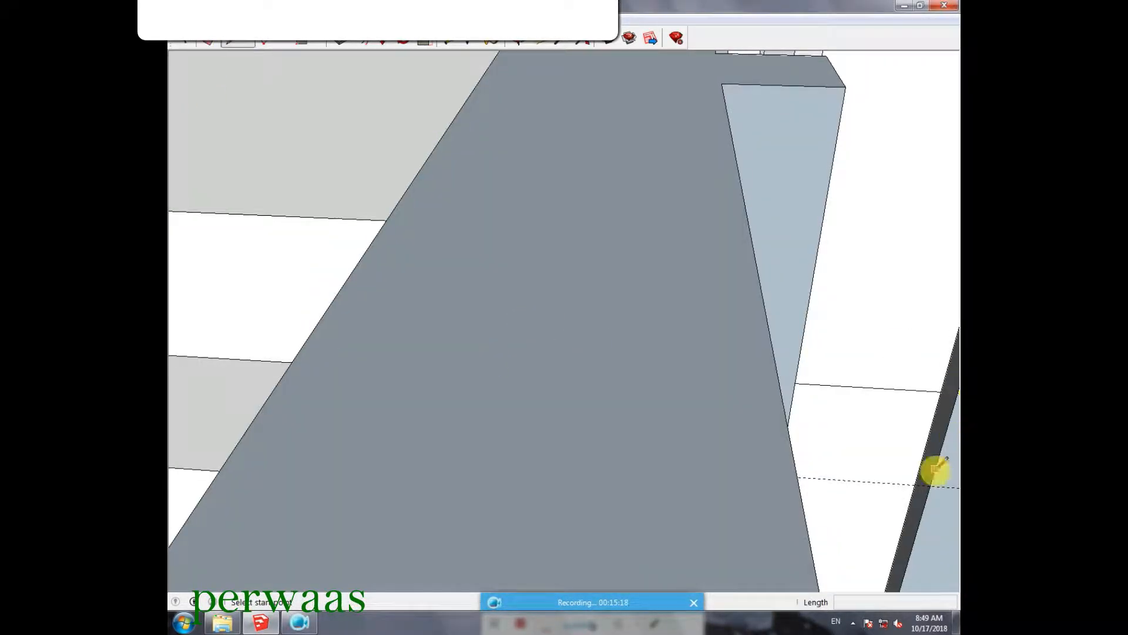
middle_click_drag(591, 421, 837, 171)
scroll(837, 171, "up", 3)
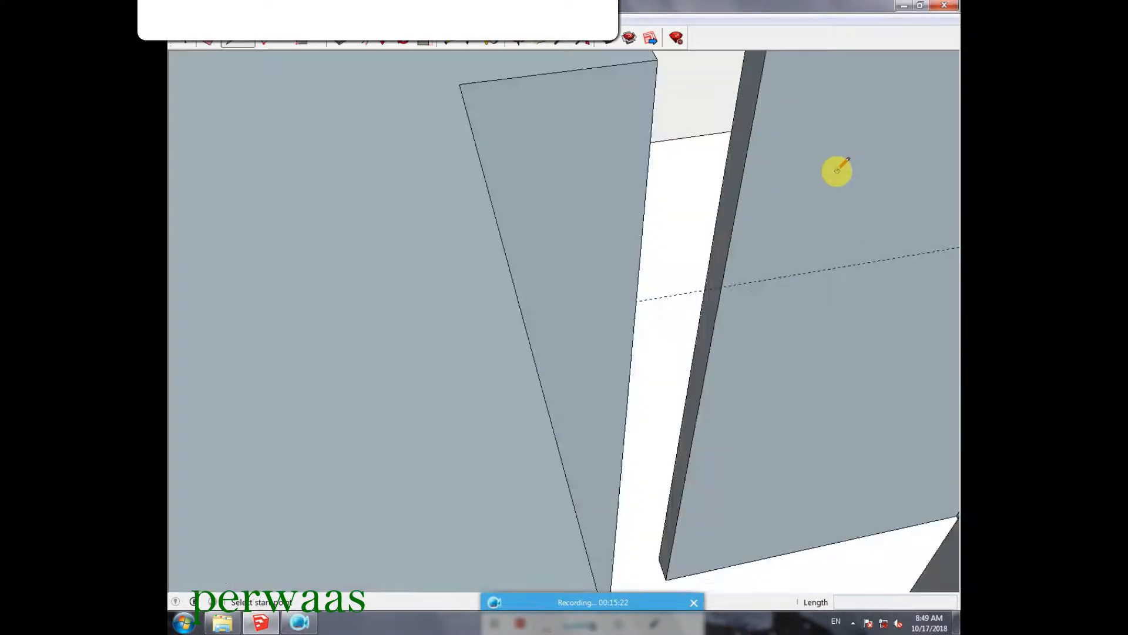
left_click(182, 43)
middle_click_drag(327, 144, 391, 300)
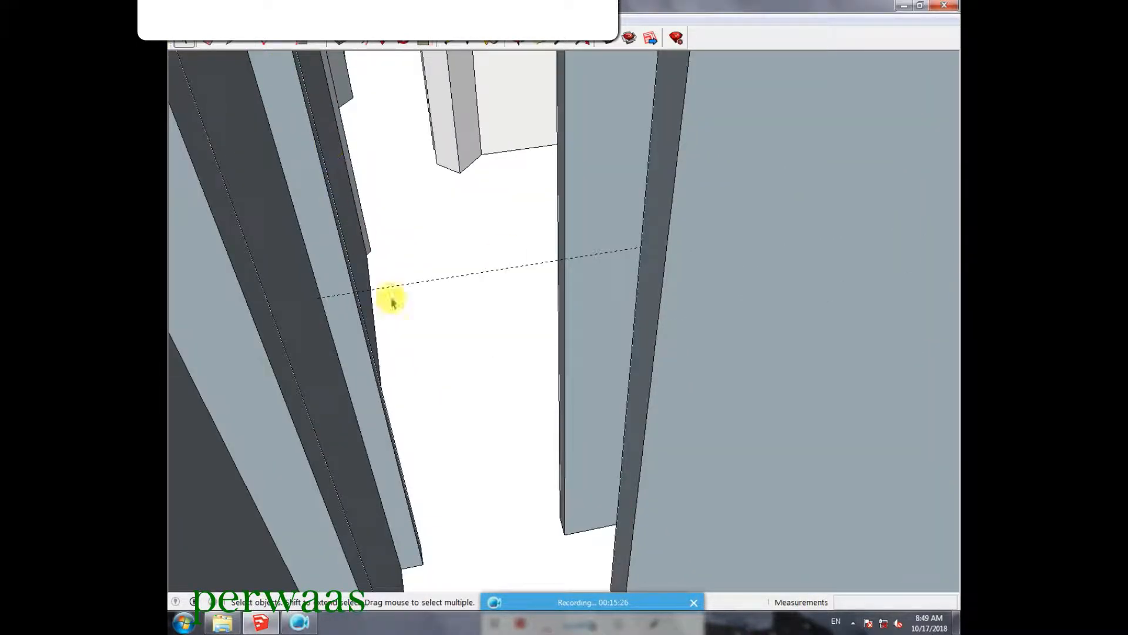
left_click(448, 41)
left_click(593, 528)
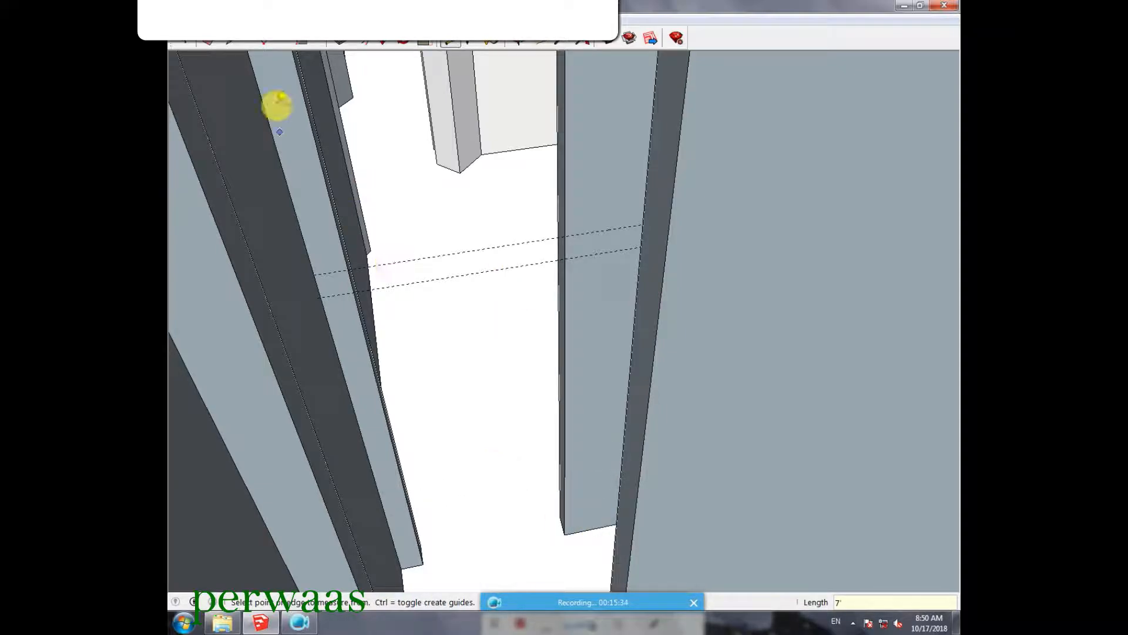
- Split the rear doorway's wall end at the guide, push/pull its upper part 2' 6" across the opening and erase the seam
left_click(213, 43)
key("l")
left_click(564, 234)
left_click(336, 43)
left_click_drag(562, 202, 357, 305)
left_click(356, 309)
scroll(468, 329, "down", 2)
scroll(524, 153, "down", 3)
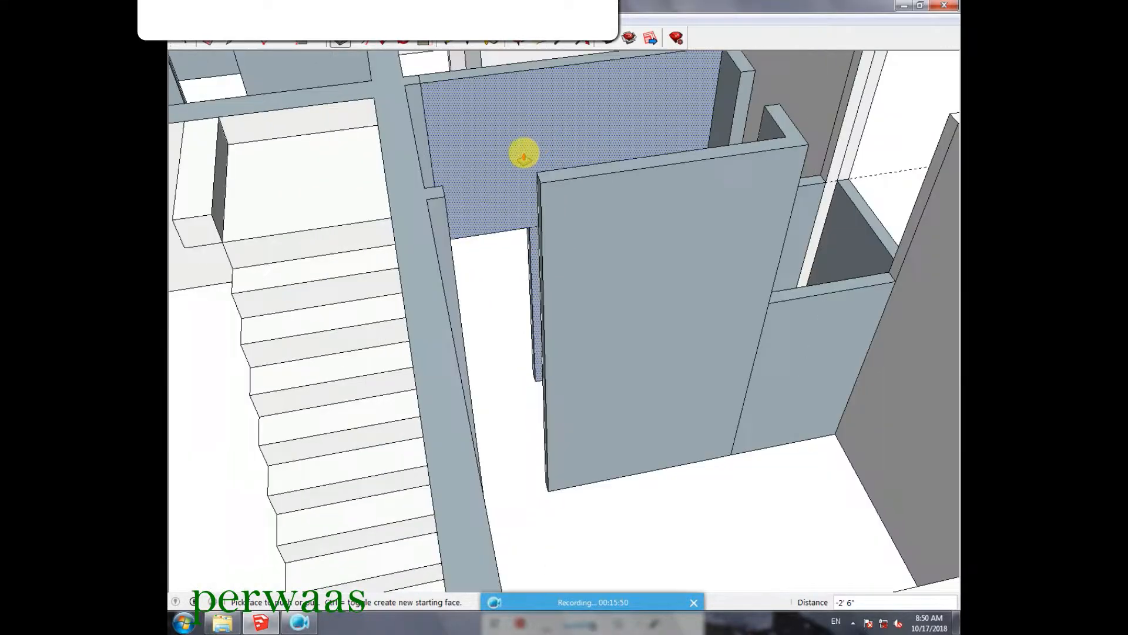
left_click(210, 43)
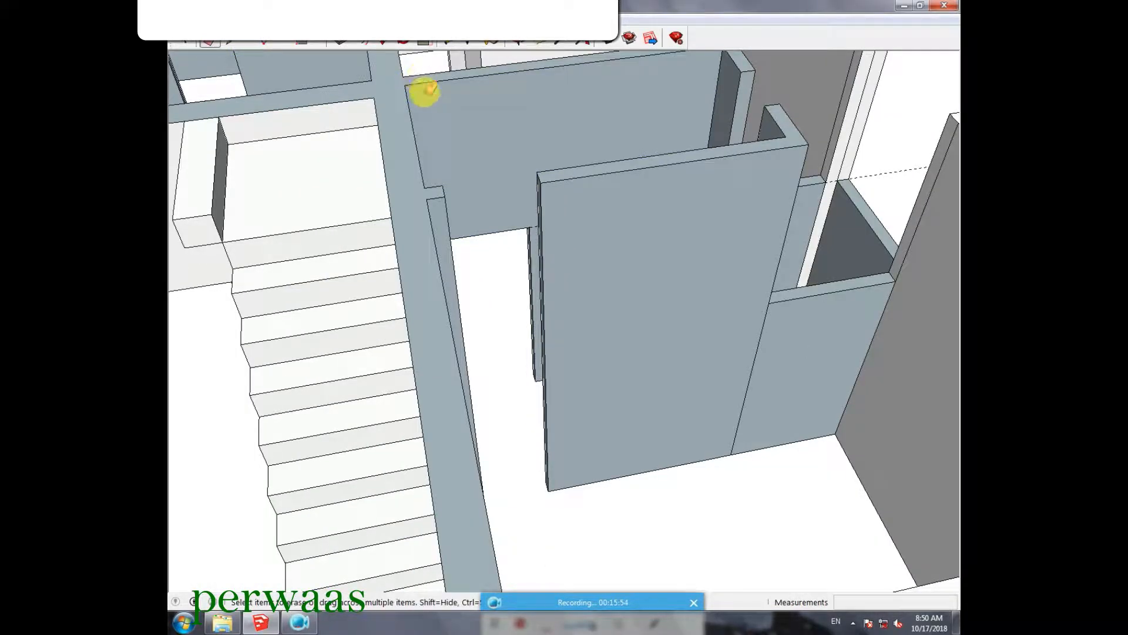
scroll(595, 328, "up", 2)
- Place a horizontal guide above the base of the front partition beside the stair wall with the Tape Measure
key("p")
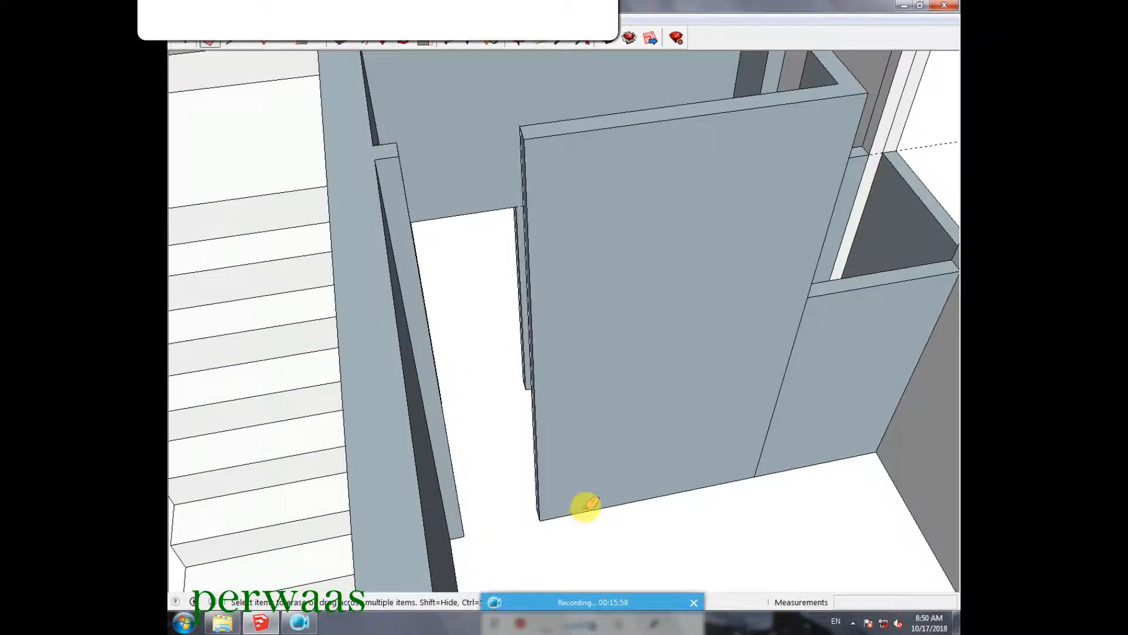
left_click(450, 40)
left_click(616, 504)
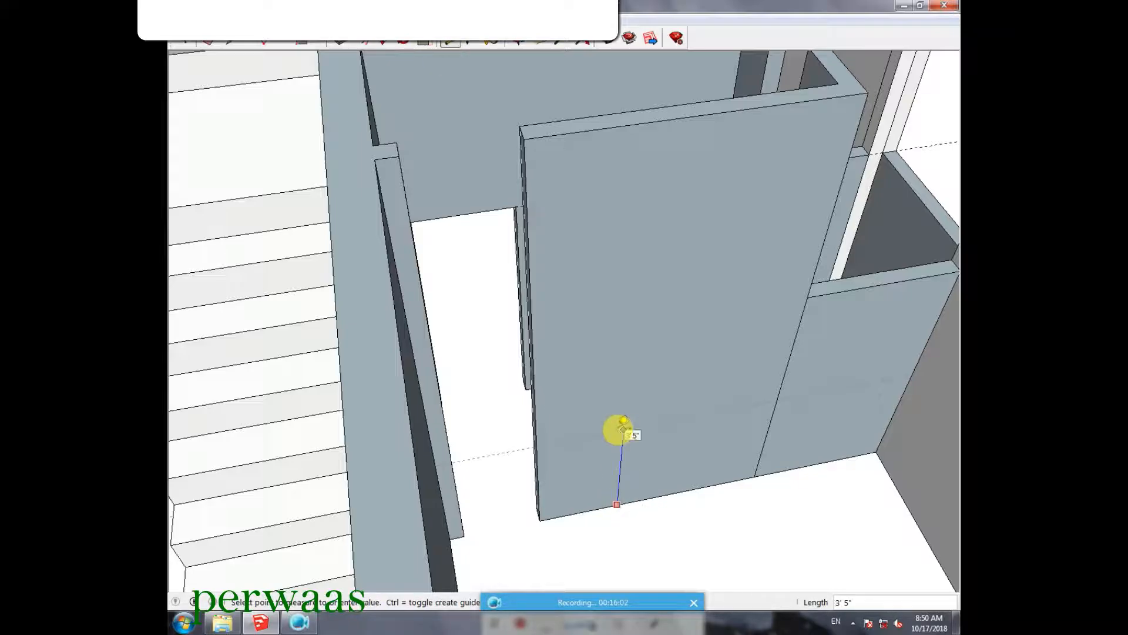
middle_click_drag(335, 385, 461, 333)
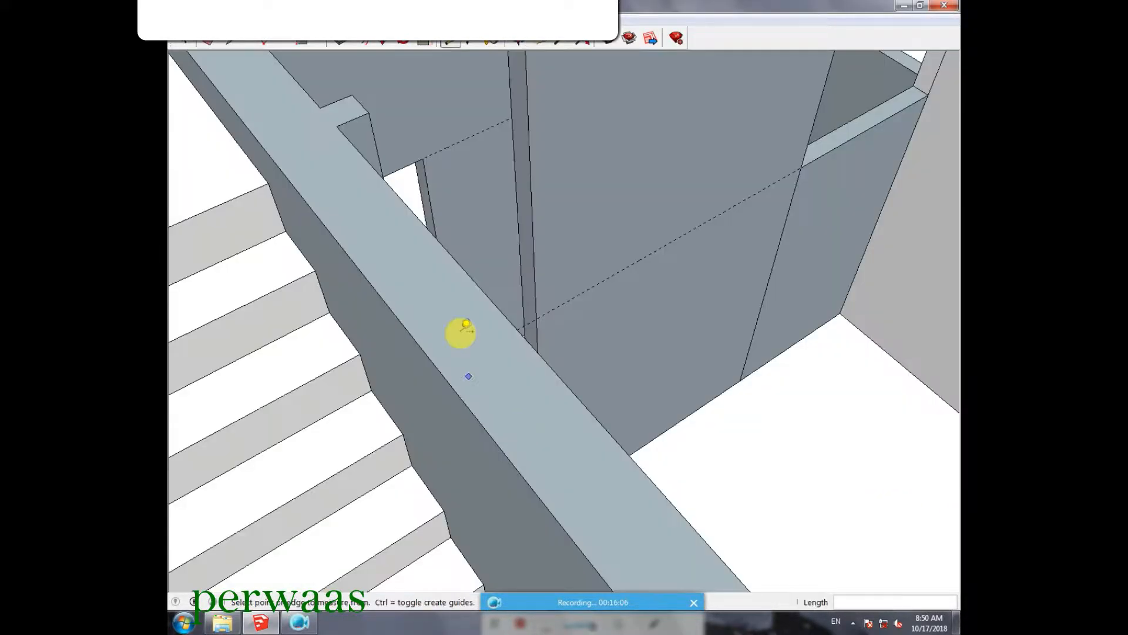
- Split the front partition's end at the guide, push/pull its upper part 2' to the stair wall stub and erase the seams
left_click(231, 42)
left_click(536, 319)
left_click(339, 41)
left_click(531, 289)
left_click(365, 113)
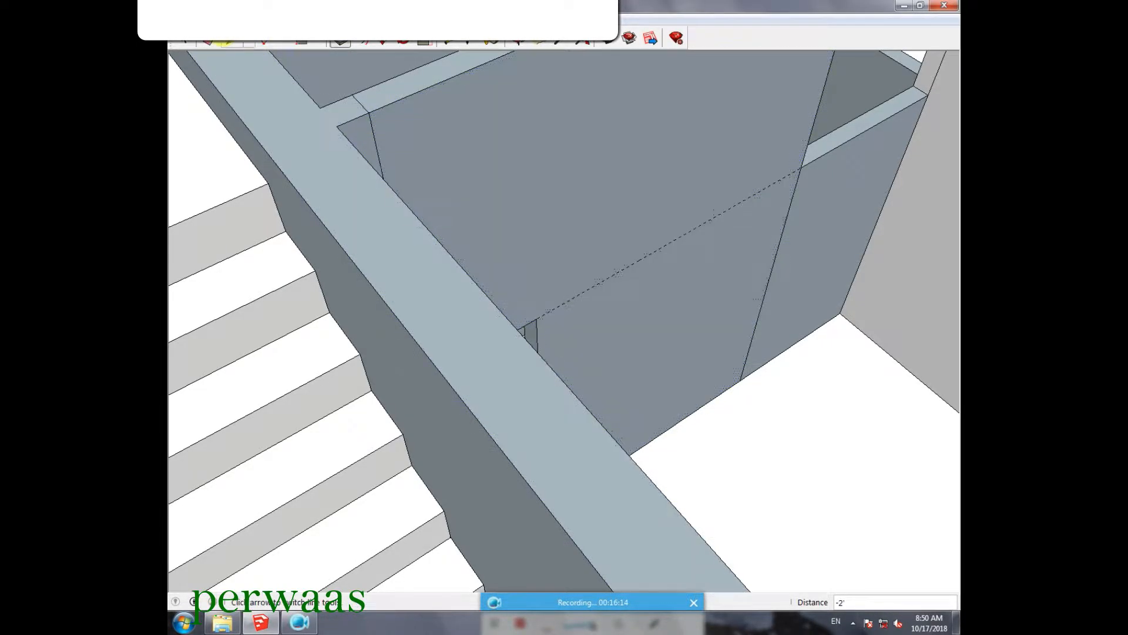
key("e")
scroll(613, 350, "down", 3)
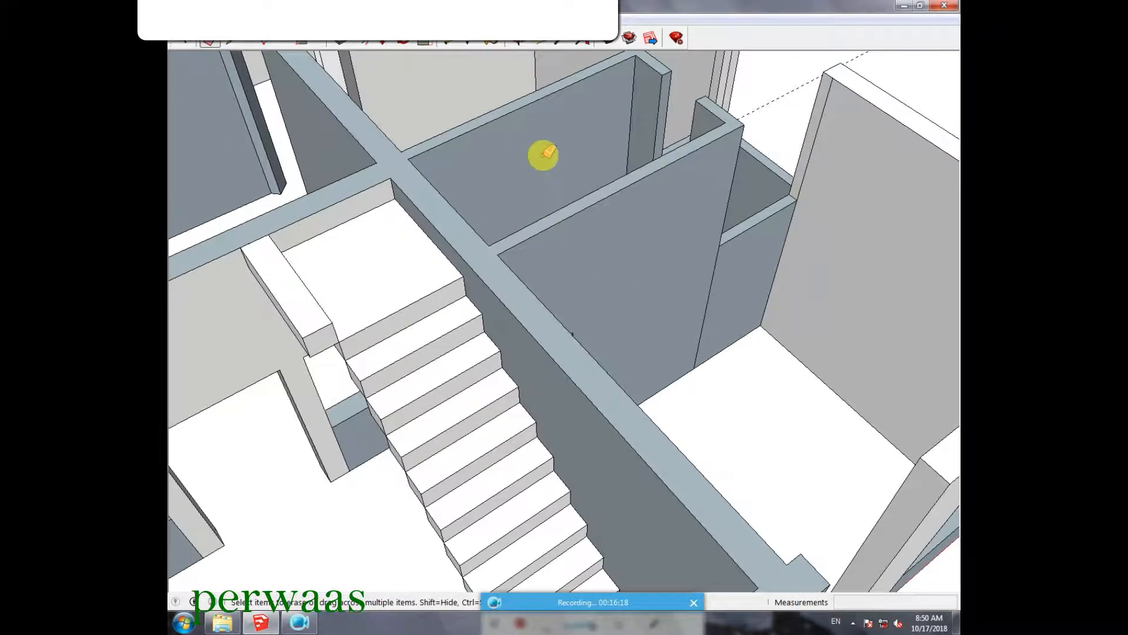
- Place a horizontal guide 1' above the sill of the narrow opening in the small room's outer wall
scroll(549, 163, "up", 3)
middle_click_drag(548, 257, 290, 323)
scroll(429, 285, "down", 2)
scroll(433, 190, "up", 3)
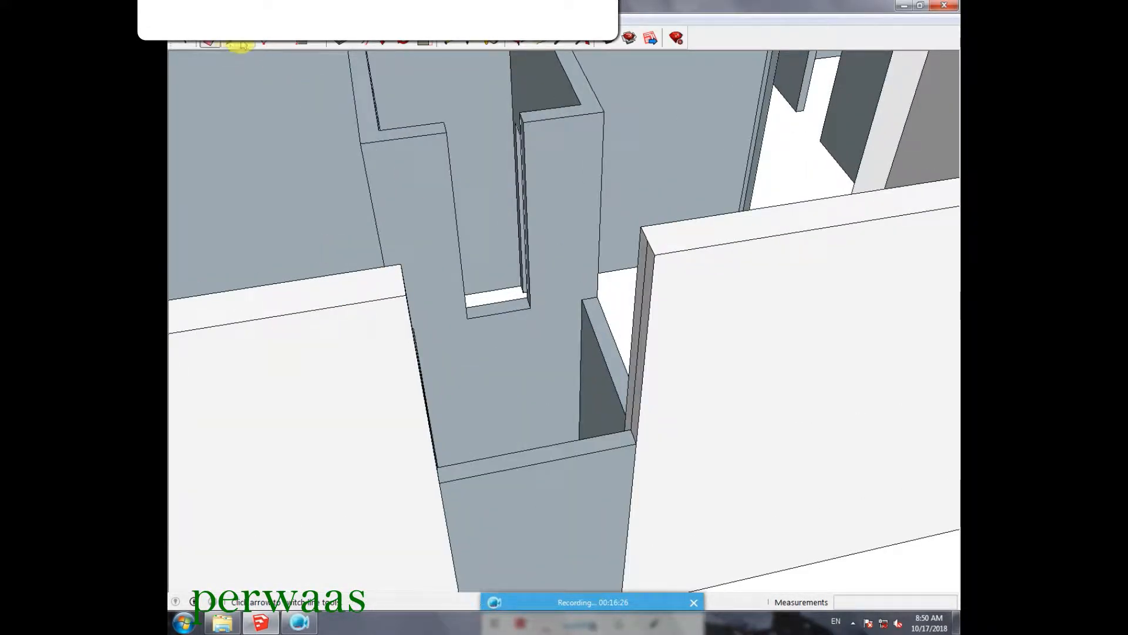
left_click(450, 40)
left_click(508, 311)
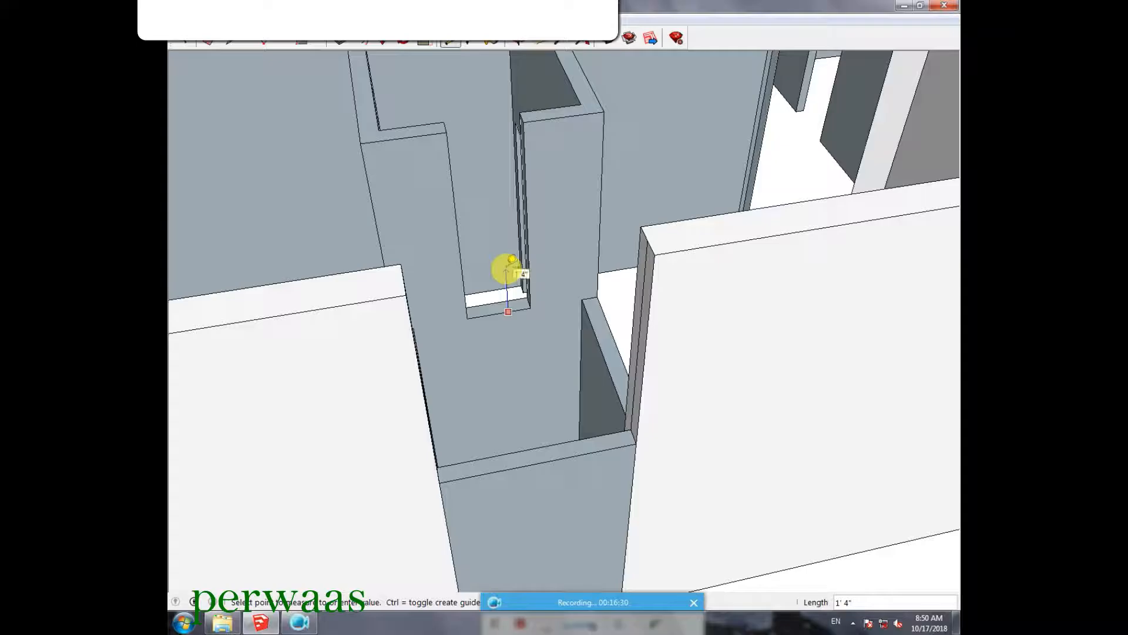
type("1'")
scroll(509, 282, "up", 2)
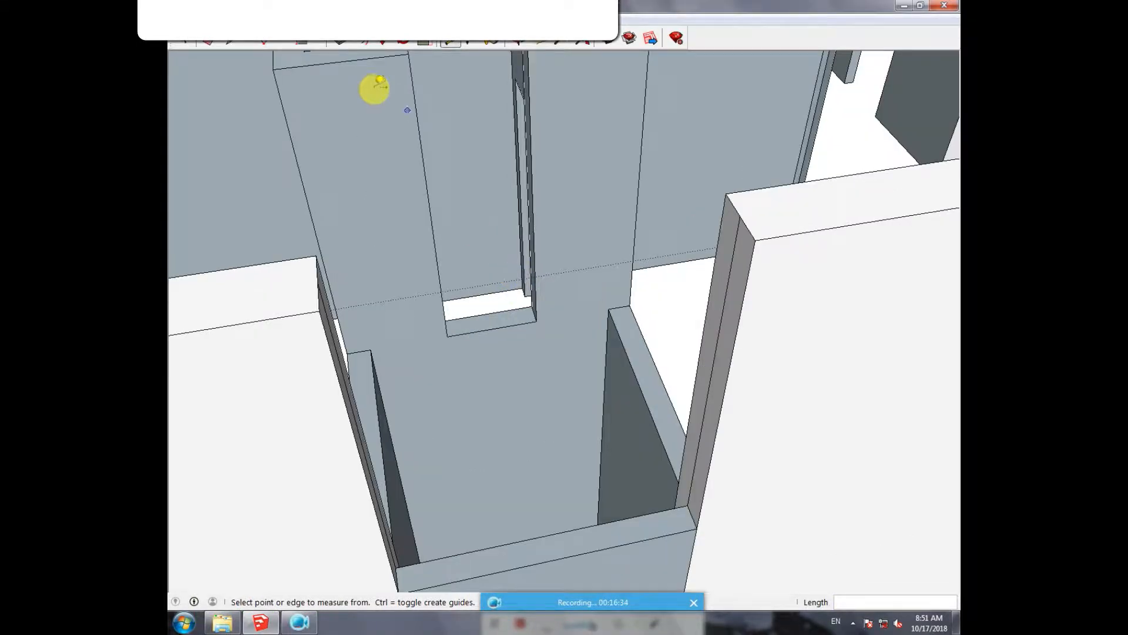
- Split the narrow opening's jamb at the guide and push/pull its upper part 1' 6" across, leaving a small ventilation window
left_click(230, 40)
scroll(531, 252, "up", 1)
left_click(531, 282)
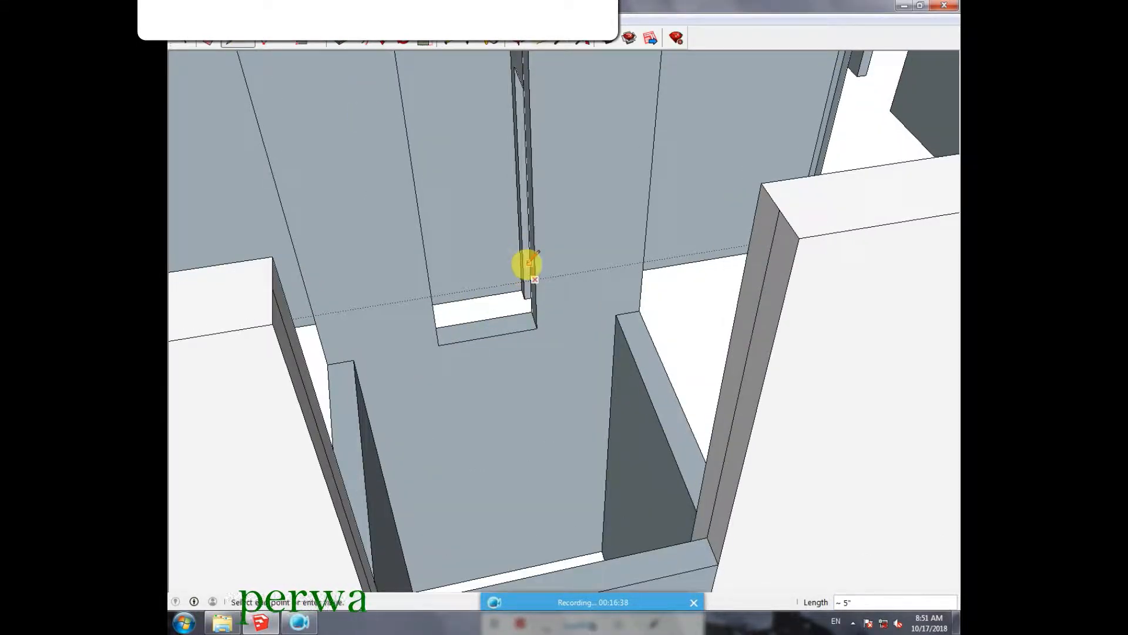
key("p")
left_click(530, 185)
left_click(429, 310)
- Place a horizontal guide above the low wall between the two white outer wall sections and start a line on the adjoining jamb
scroll(611, 252, "down", 2)
middle_click_drag(612, 251, 604, 363)
left_click(405, 41)
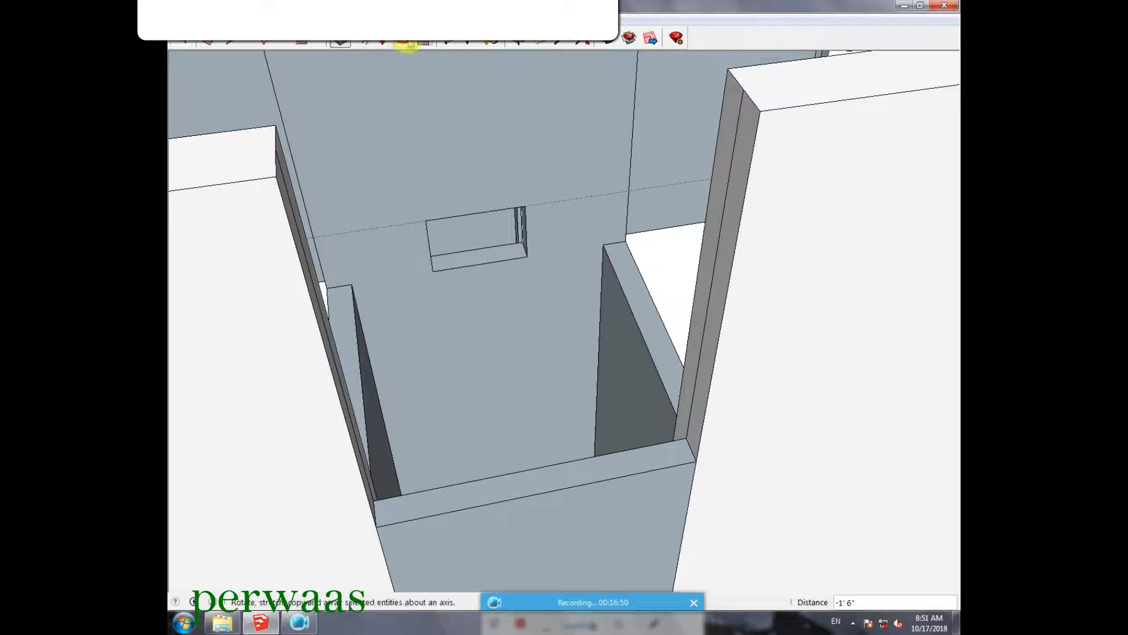
left_click(450, 41)
left_click(578, 486)
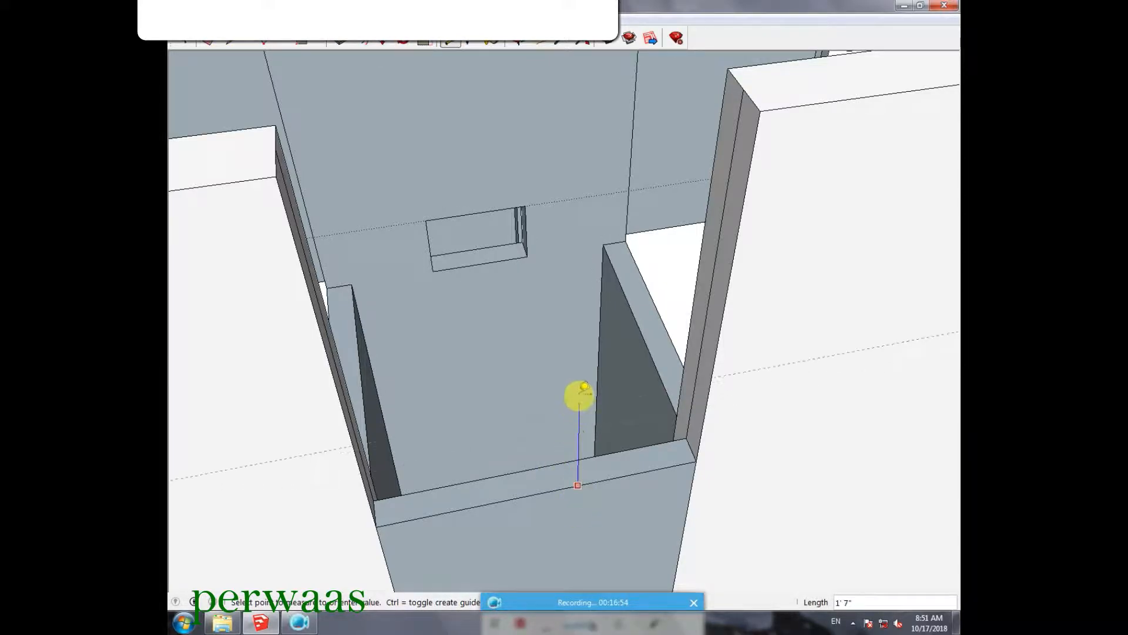
key("l")
left_click(704, 410)
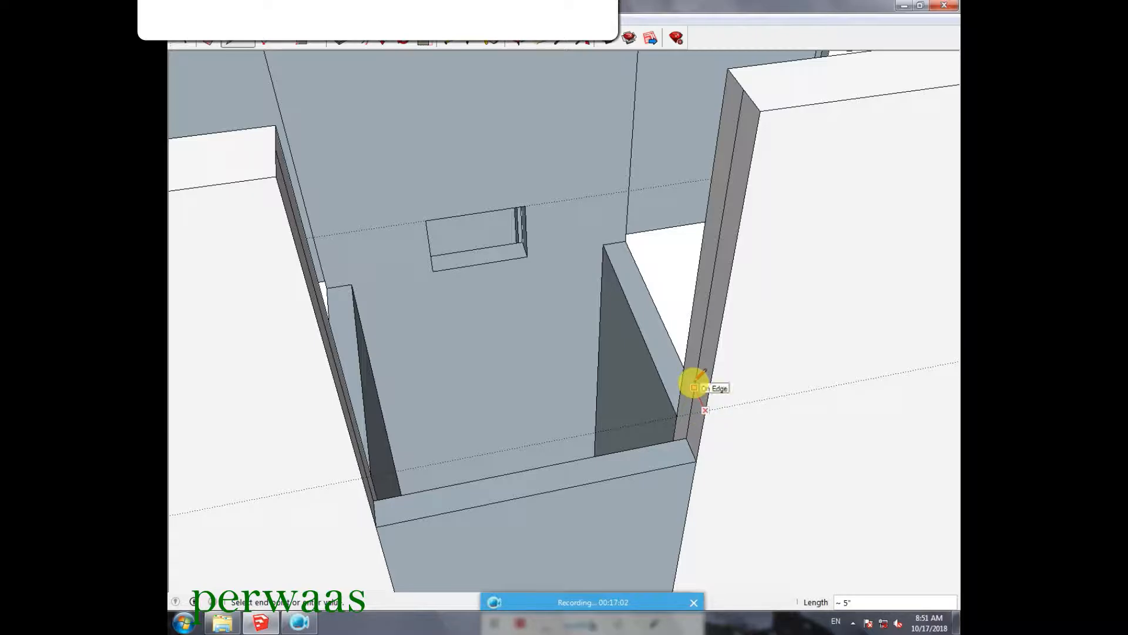
- Push/pull the low wall between the white outer wall sections down to the floor and erase its remaining base edges
left_click(210, 41)
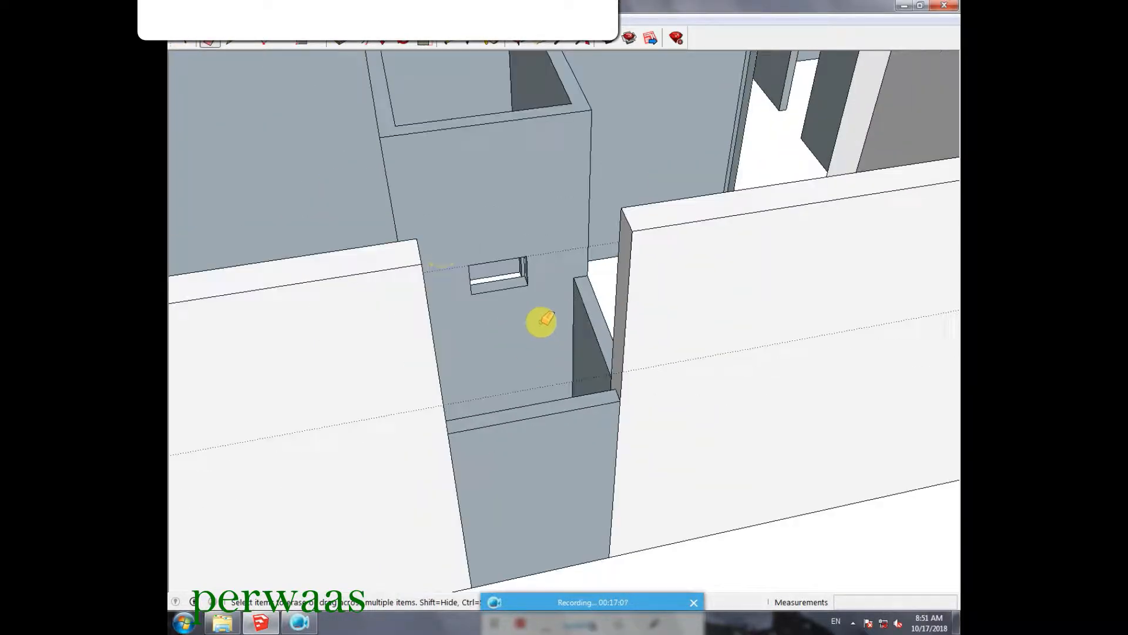
key("p")
left_click(554, 408)
left_click(659, 548)
left_click(209, 41)
scroll(616, 367, "down", 2)
left_click(563, 523)
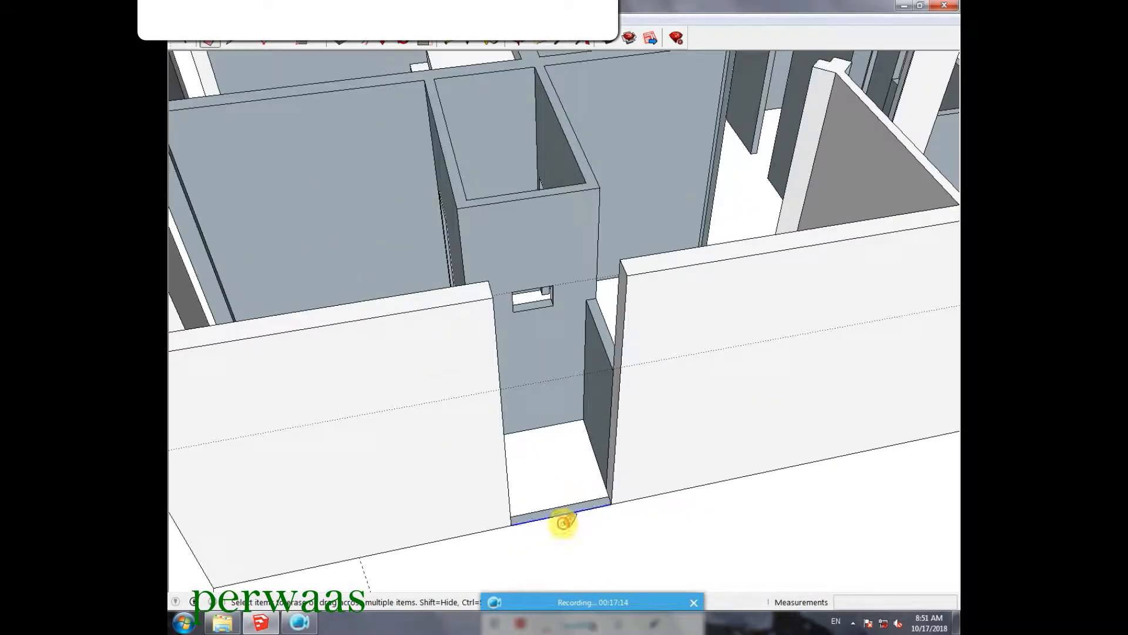
left_click(586, 502)
- Erase the leftover vertical edges on the outer wall's end face beside the cleared gap
scroll(670, 464, "down", 1)
mouse_move(670, 464)
middle_mouse_down()
mouse_move(367, 466)
mouse_move(494, 458)
middle_mouse_up()
scroll(487, 435, "up", 3)
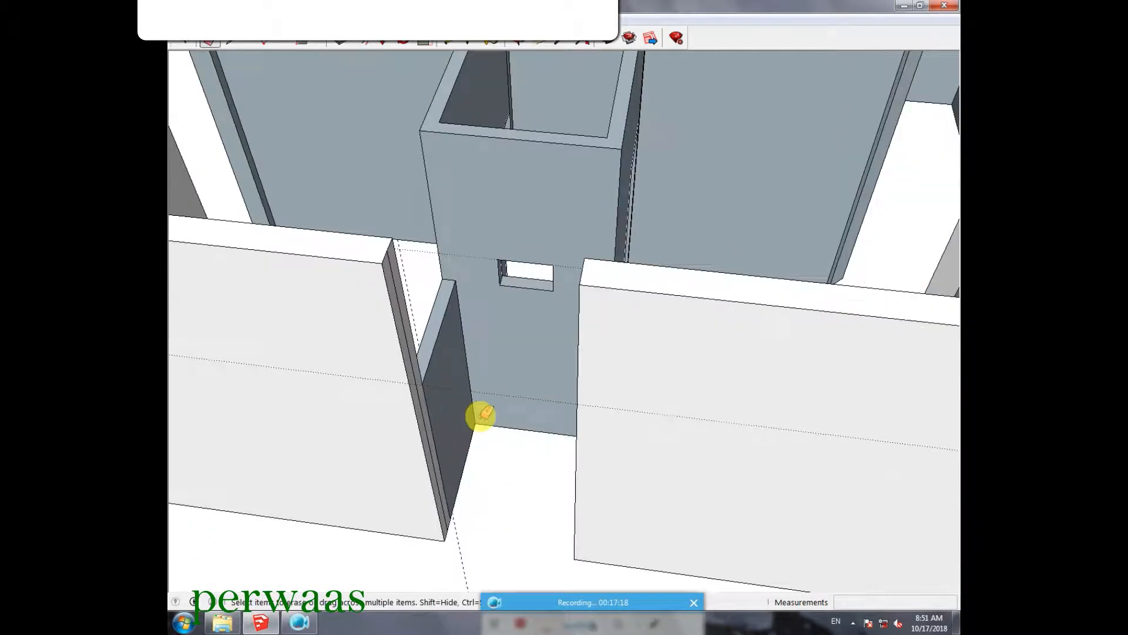
left_click(428, 413)
middle_click_drag(478, 410, 741, 432)
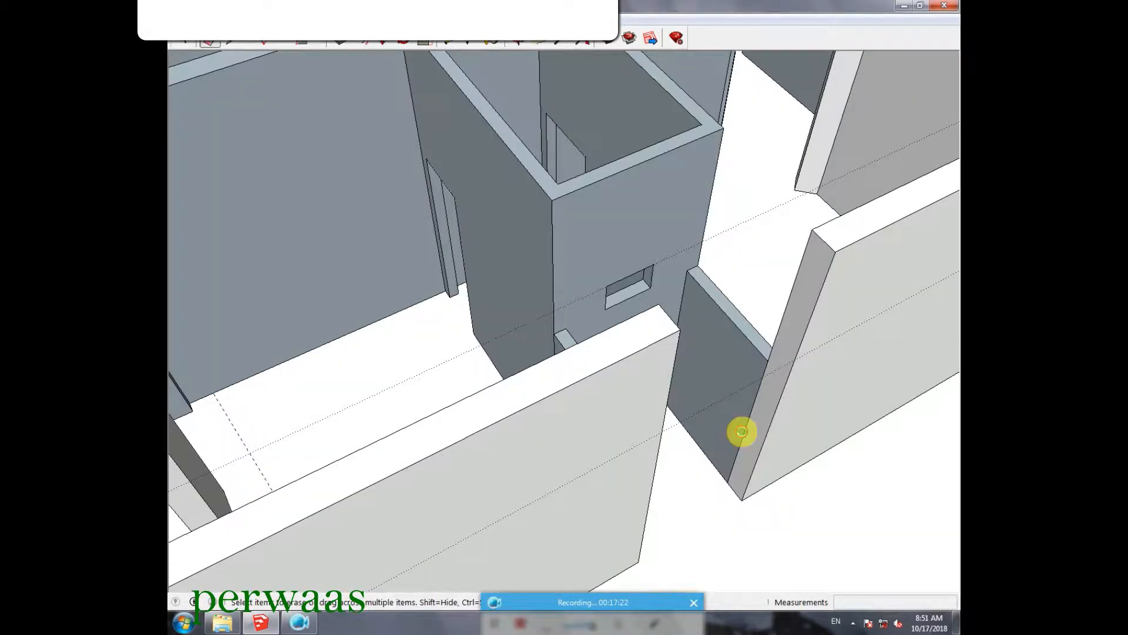
left_click(750, 430)
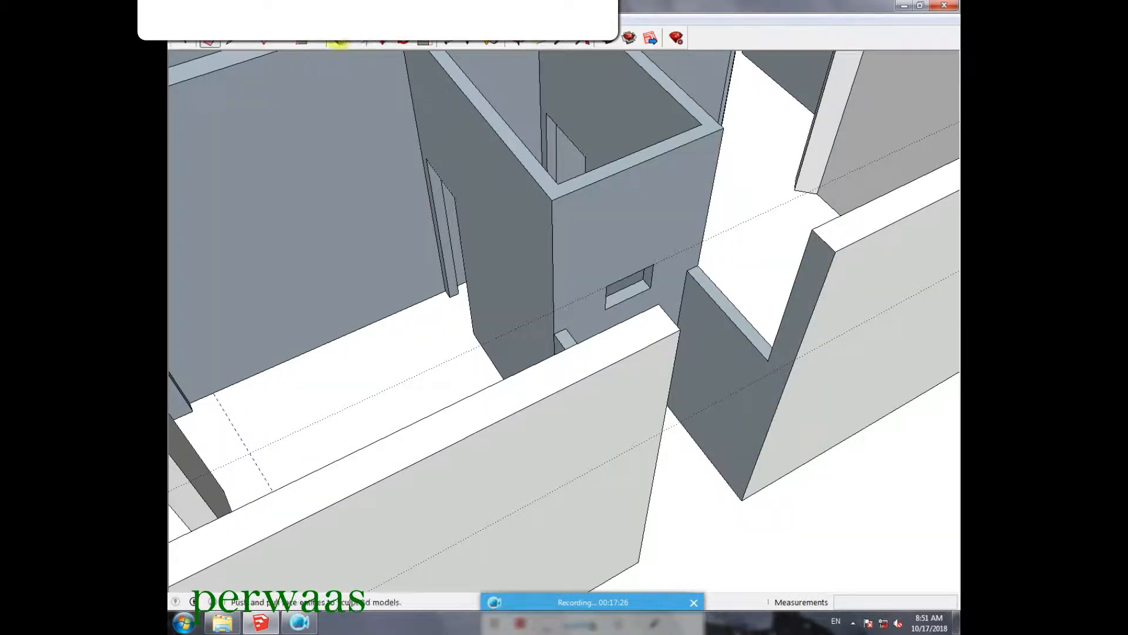
- Place a guide 2' above the low sill wall beside the tower room and clear the guides around the two sill openings
left_click(451, 42)
left_click(726, 314)
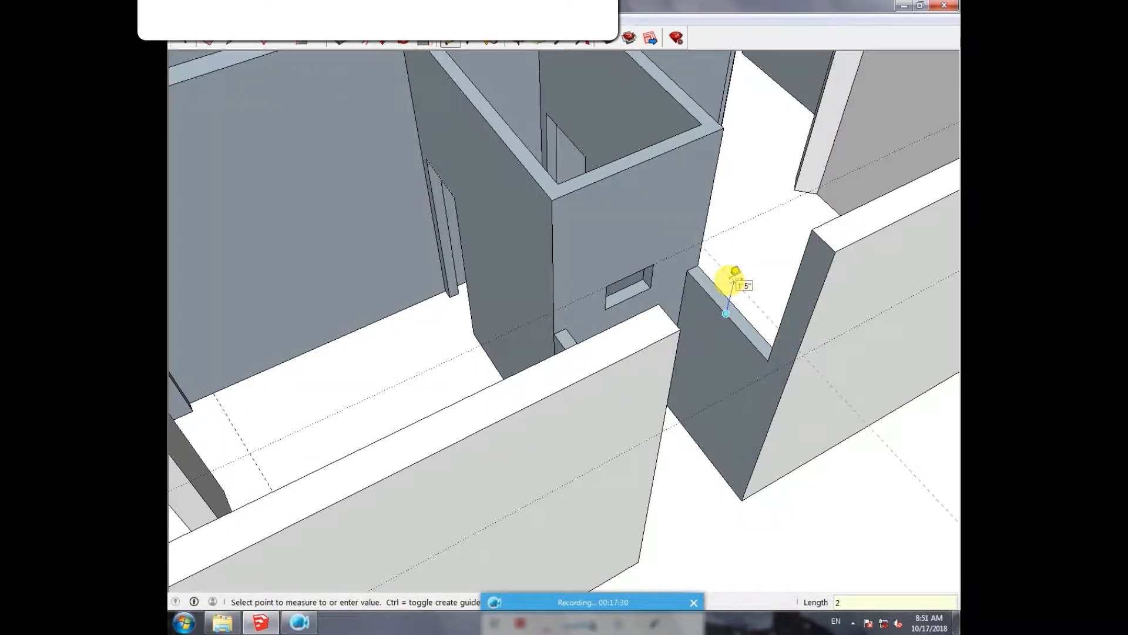
middle_click_drag(718, 305, 848, 47)
scroll(806, 108, "up", 5)
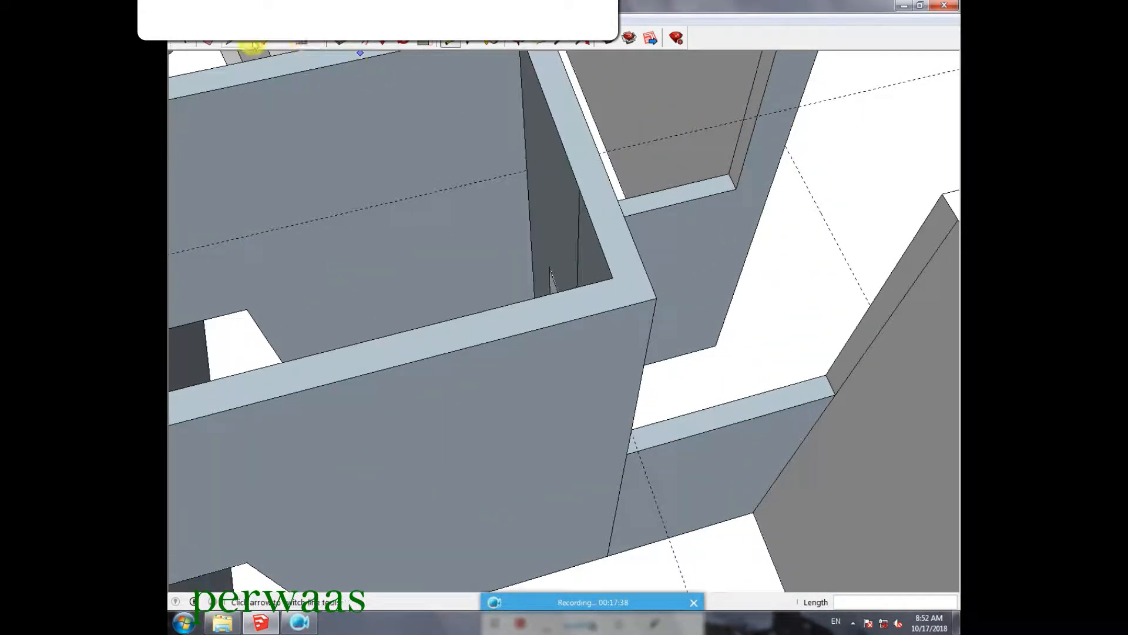
left_click(210, 41)
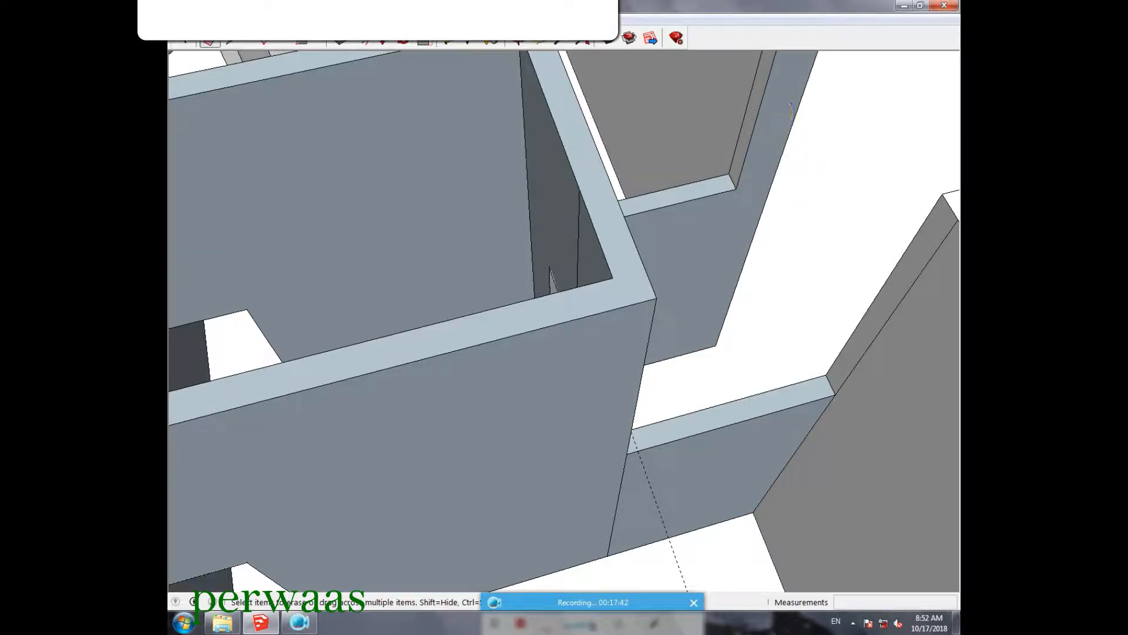
- Place a guide 2' above the rear opening's sill, split its jamb there and push/pull the upper part across to the opposite wall
left_click(450, 40)
left_click(688, 201)
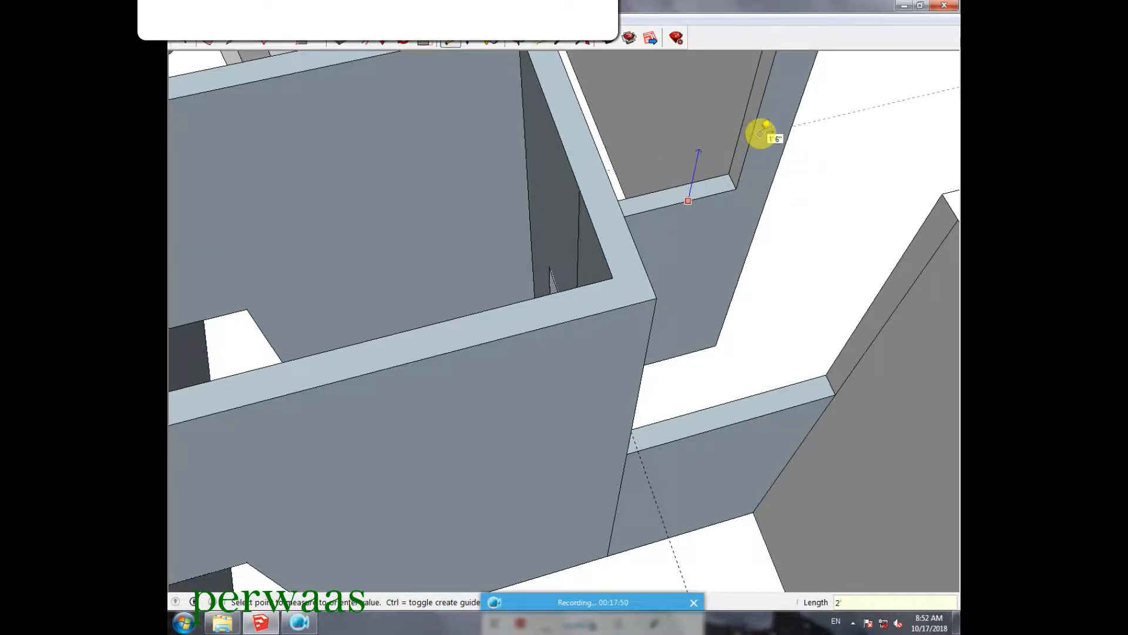
left_click(234, 40)
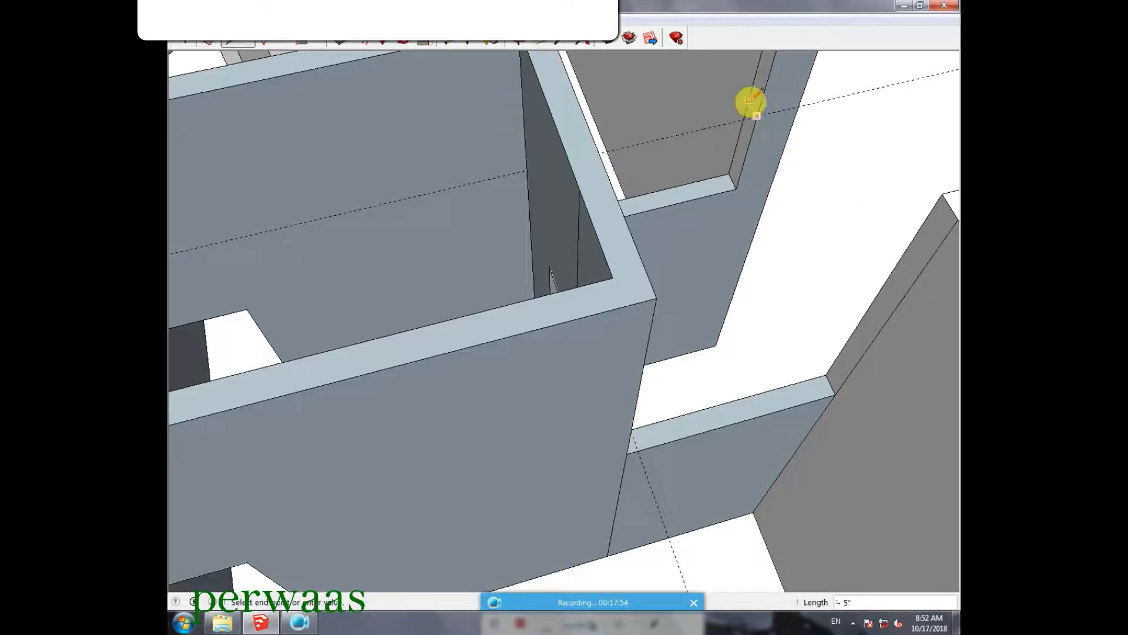
left_click(341, 42)
left_click(758, 98)
left_click(600, 173)
- Place a guide 2' above the nearer opening's sill, split the jamb there and push/pull its upper part 3' 4" across the opening
scroll(526, 172, "down", 2)
middle_click_drag(599, 162, 681, 258)
left_click(446, 43)
left_click(713, 372)
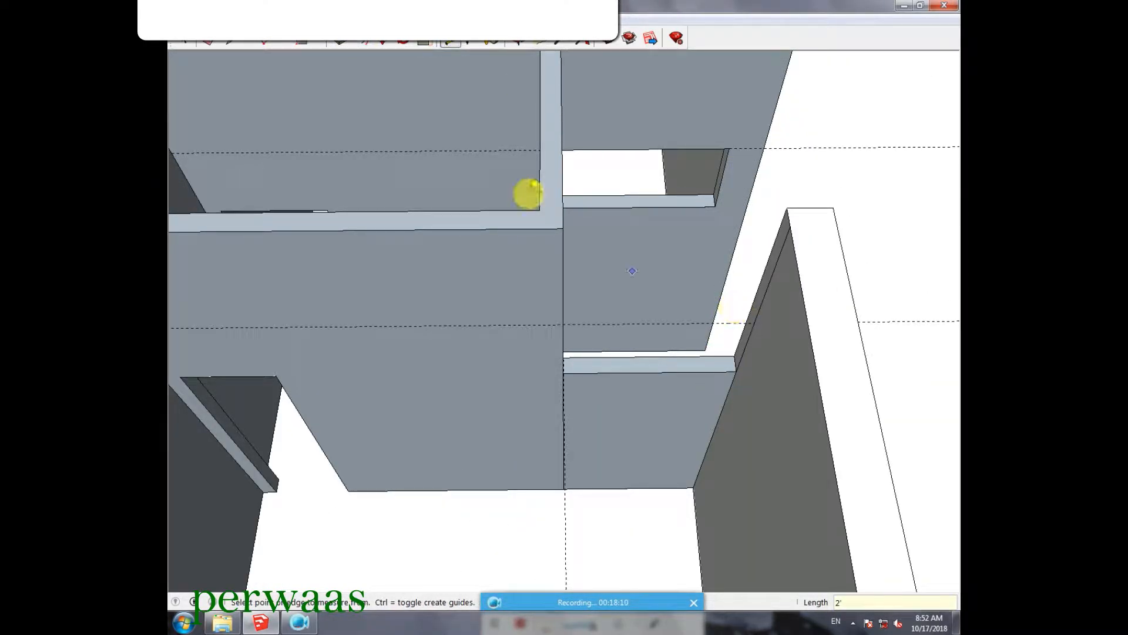
left_click(233, 43)
left_click(755, 322)
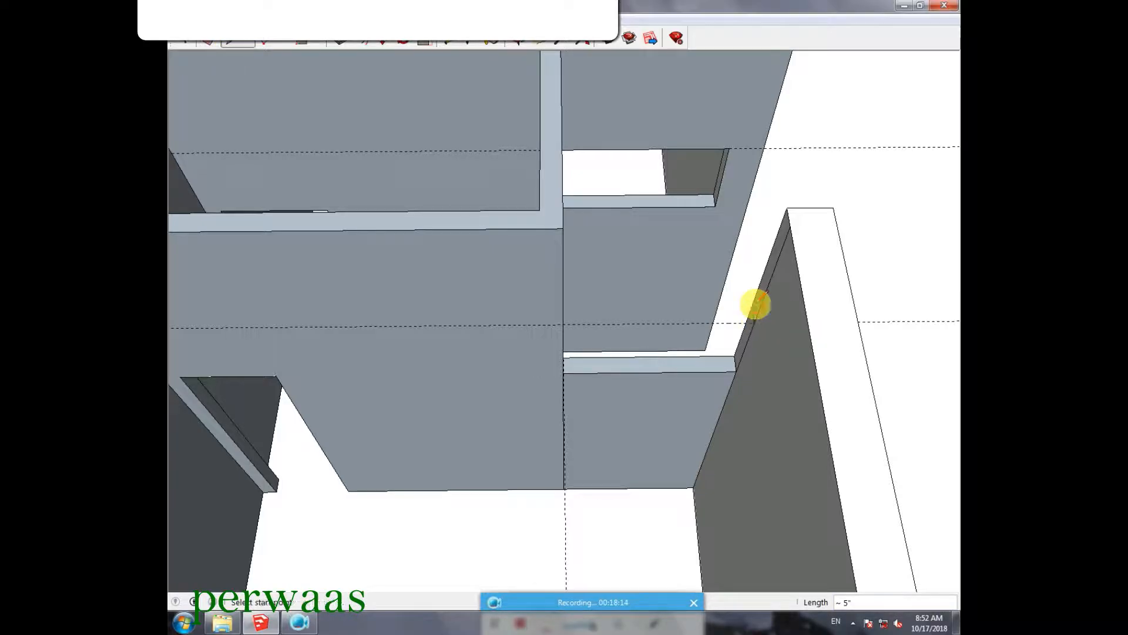
key("p")
left_click(774, 275)
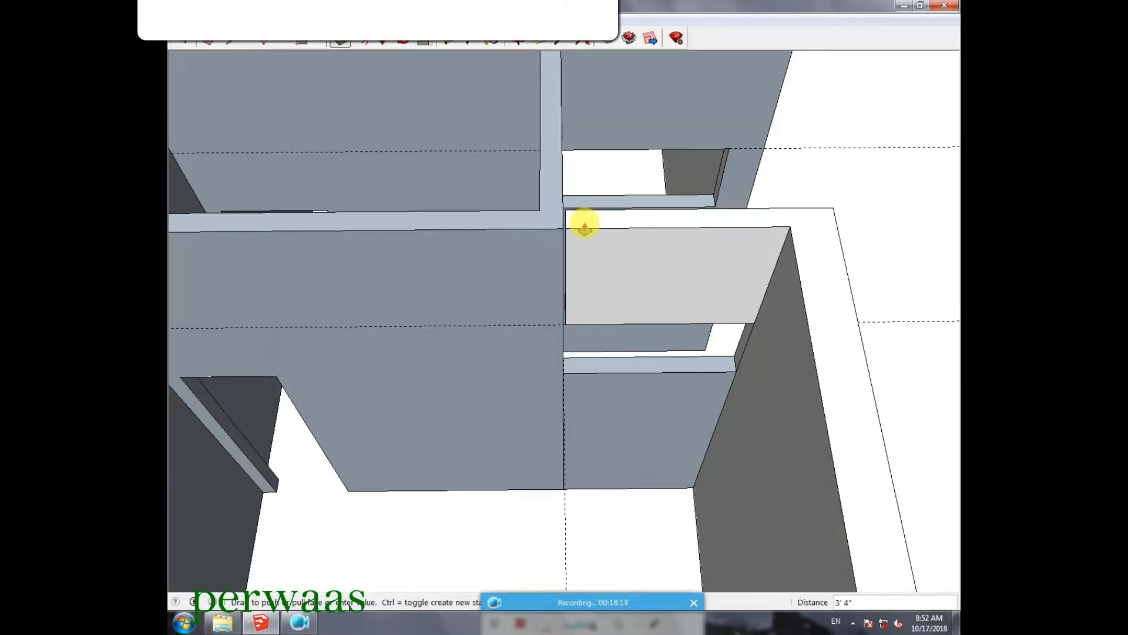
- Erase the leftover seam edges where the new lintel and the sill wall meet the adjoining long wall
left_click(209, 40)
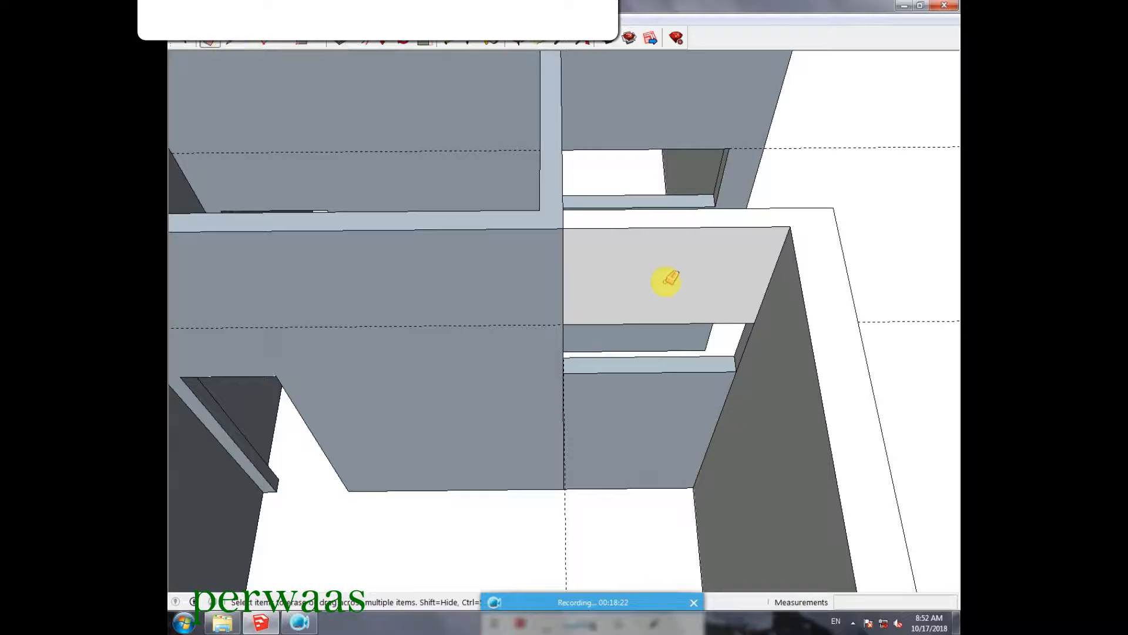
left_click(563, 218)
left_click(563, 245)
scroll(733, 243, "down", 2)
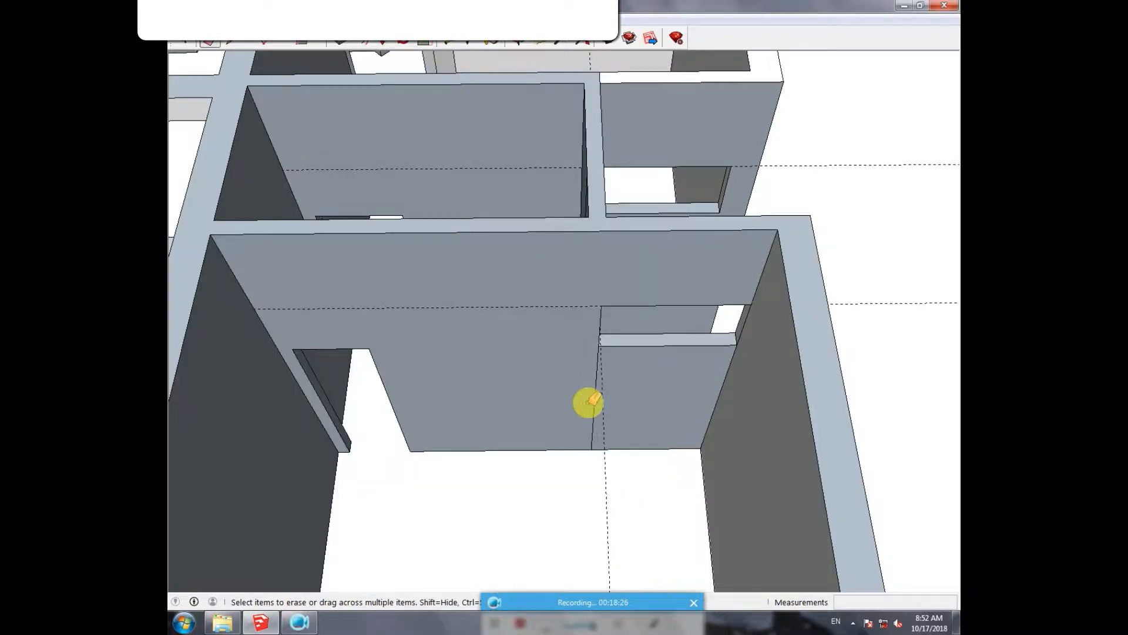
left_click_drag(578, 350, 610, 365)
left_click_drag(566, 314, 576, 295)
- Place a guide 4' above the front window's sill, split the jamb there and push/pull its upper part 5' to the free-standing wall
scroll(688, 259, "down", 2)
mouse_move(388, 372)
middle_mouse_down()
mouse_move(539, 265)
mouse_move(601, 246)
middle_mouse_up()
scroll(601, 247, "down", 2)
scroll(791, 407, "up", 1)
left_click(451, 42)
left_click(745, 478)
type("4")
key("Return")
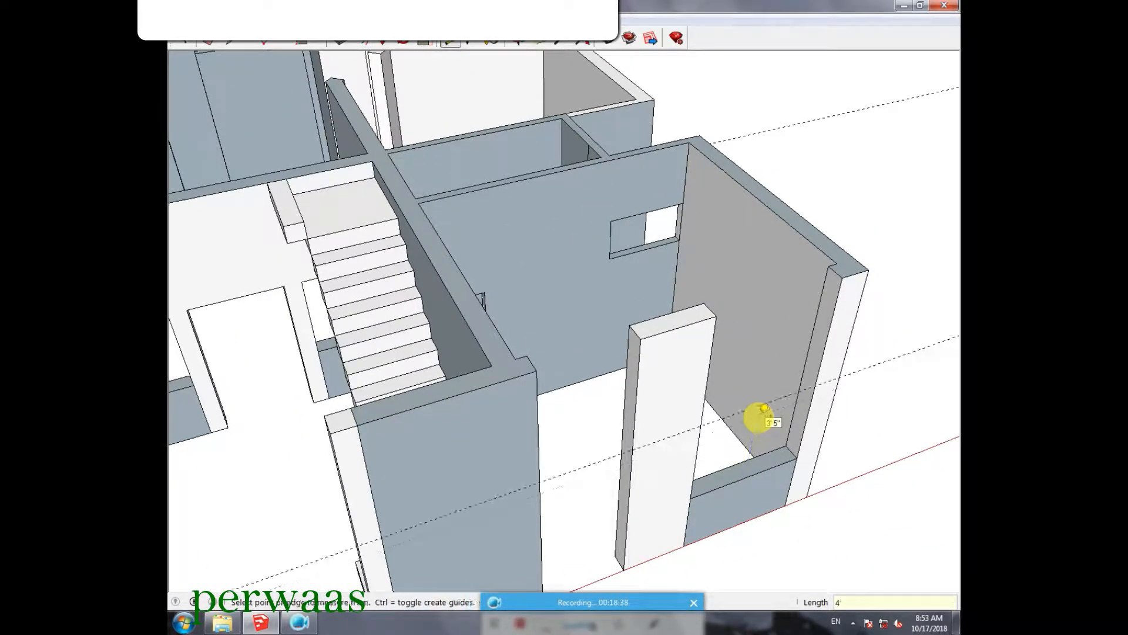
left_click(235, 42)
left_click(815, 385)
left_click(341, 46)
left_click(811, 375)
left_click(694, 453)
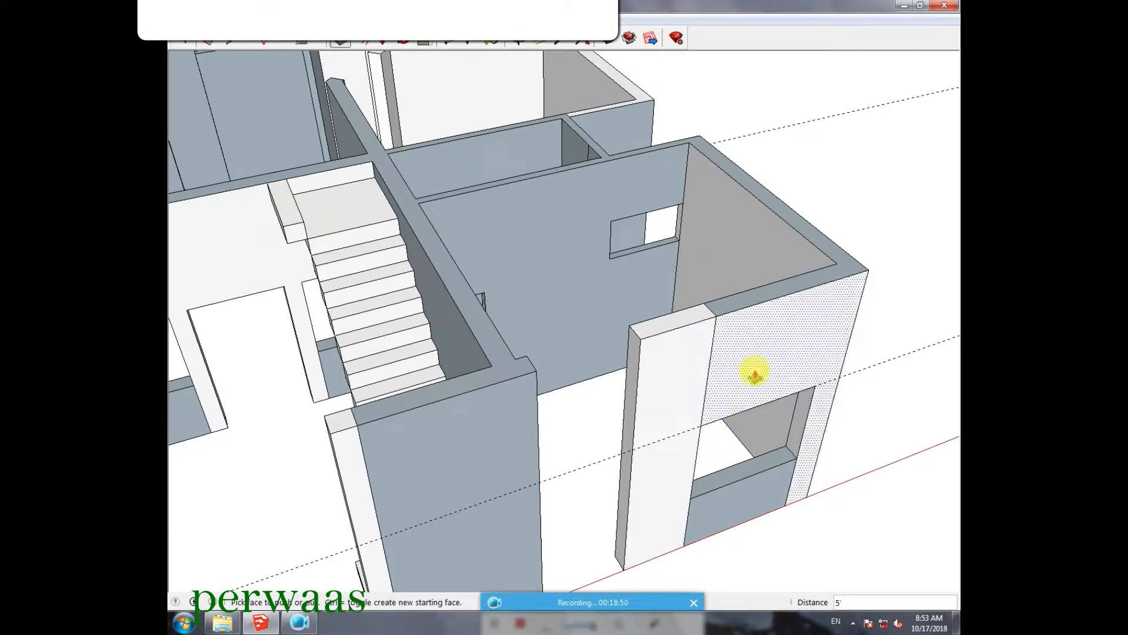
- Erase the vertical seam edges above and below the front window
left_click(209, 41)
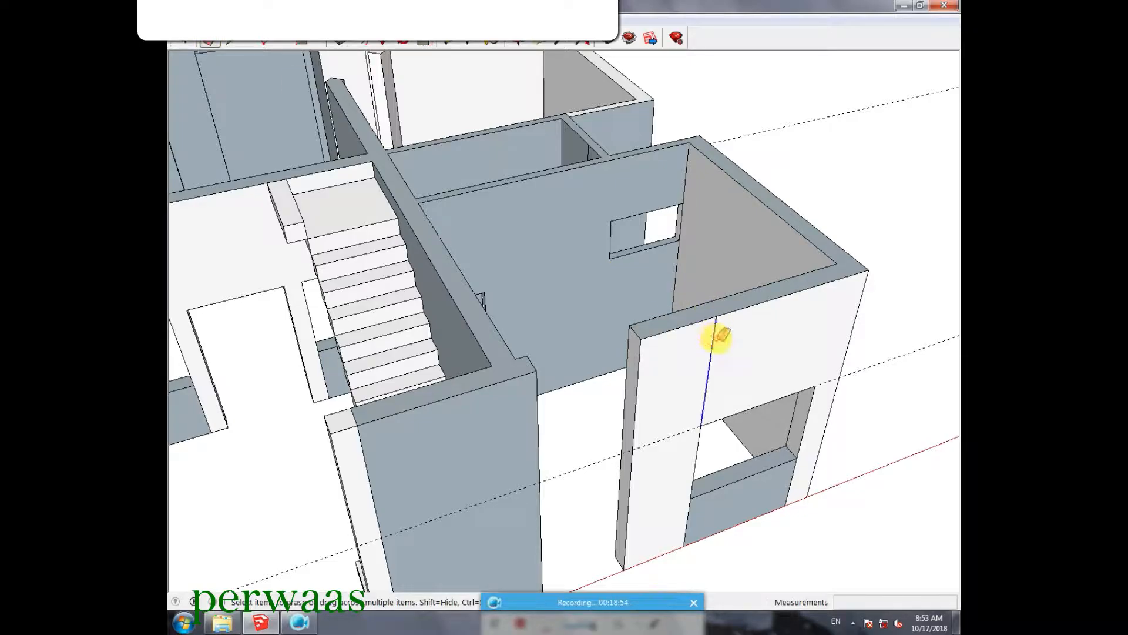
scroll(758, 299, "down", 2)
left_click(788, 458)
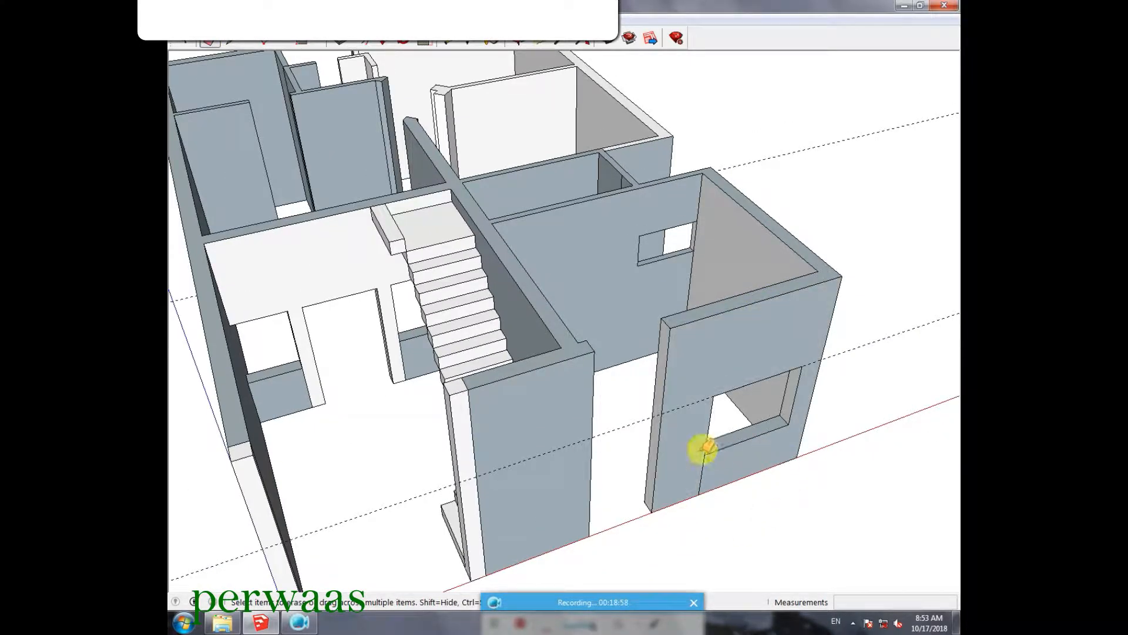
scroll(648, 421, "down", 2)
scroll(349, 200, "up", 3)
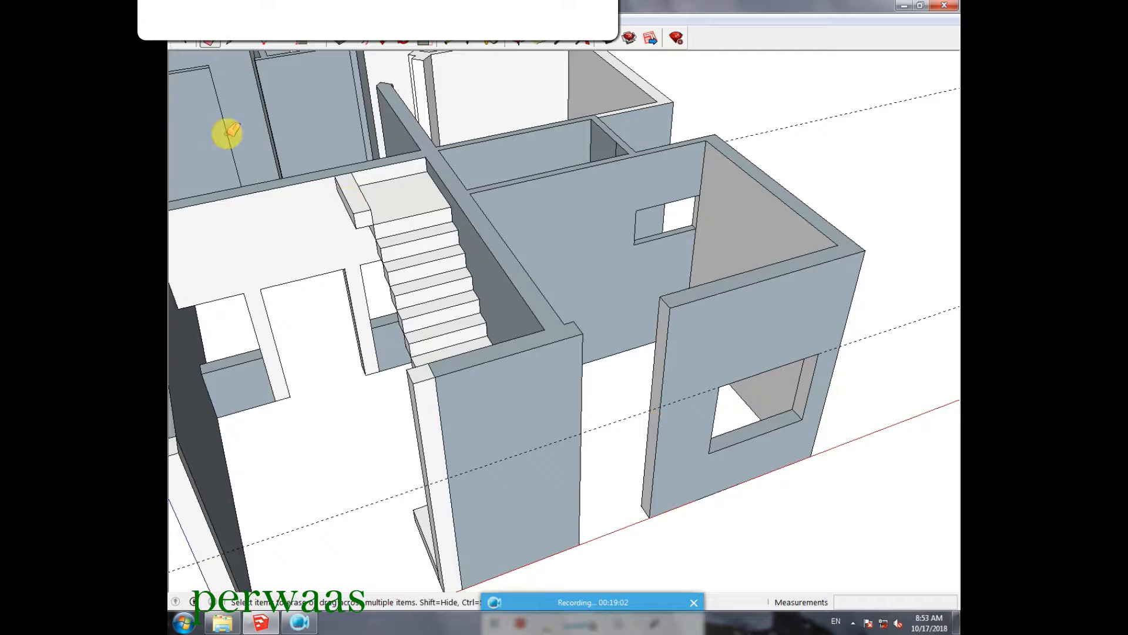
- Draw a 9" line across the front doorway's jamb at the guide, push/pull the part above to the staircase wall and erase the seams
left_click(660, 405)
left_click(651, 396)
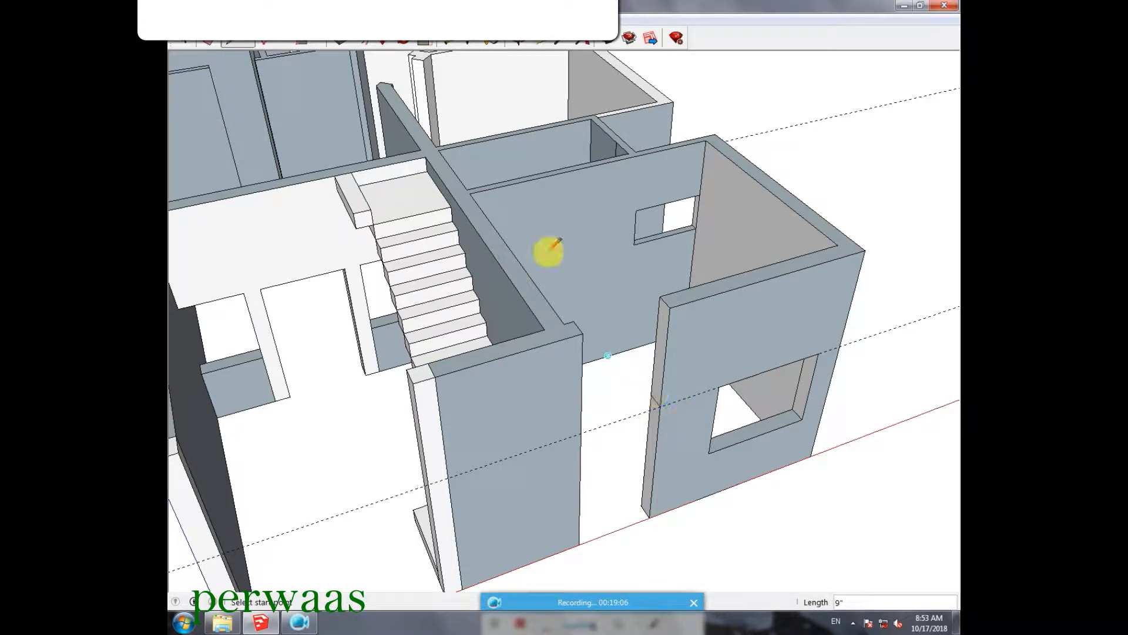
left_click(339, 44)
left_click(659, 348)
left_click(579, 458)
key("e")
scroll(595, 346, "down", 3)
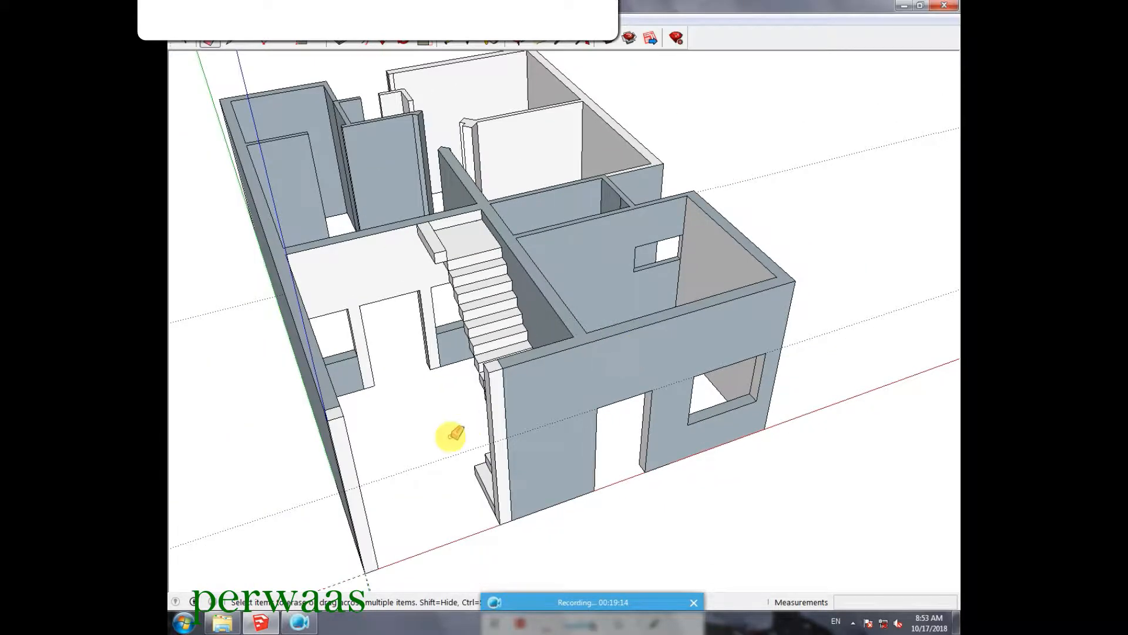
- Place a horizontal guide 7' above the base of the inner partition beside the doorway behind the staircase
scroll(445, 476, "up", 3)
scroll(503, 396, "down", 4)
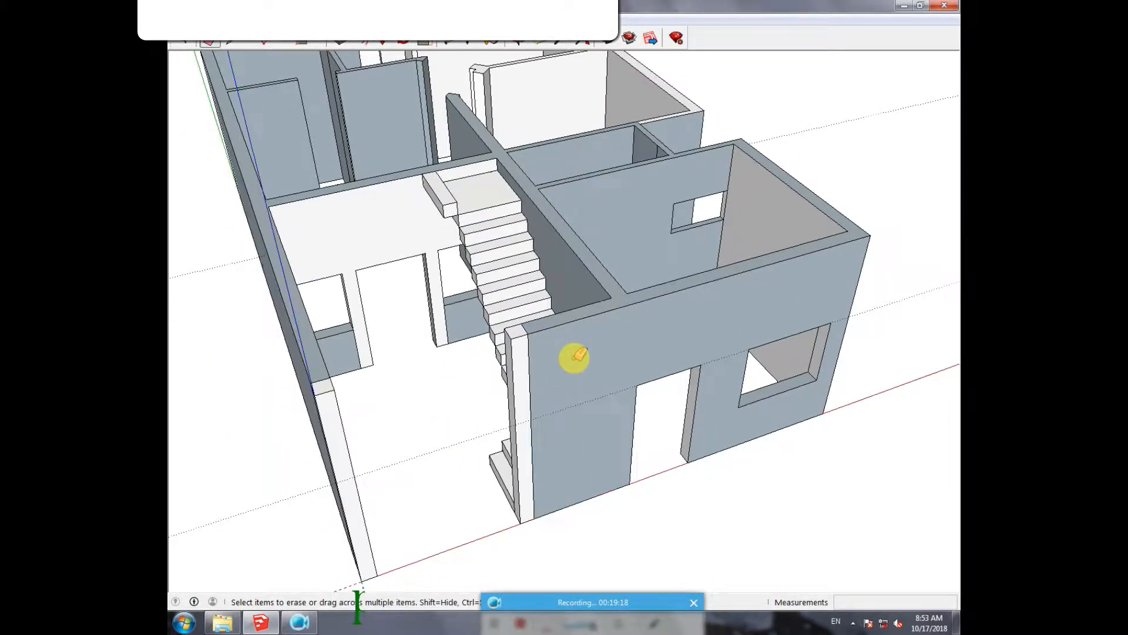
scroll(563, 394, "down", 2)
scroll(289, 117, "up", 3)
middle_click_drag(266, 196, 915, 237)
scroll(494, 106, "up", 6)
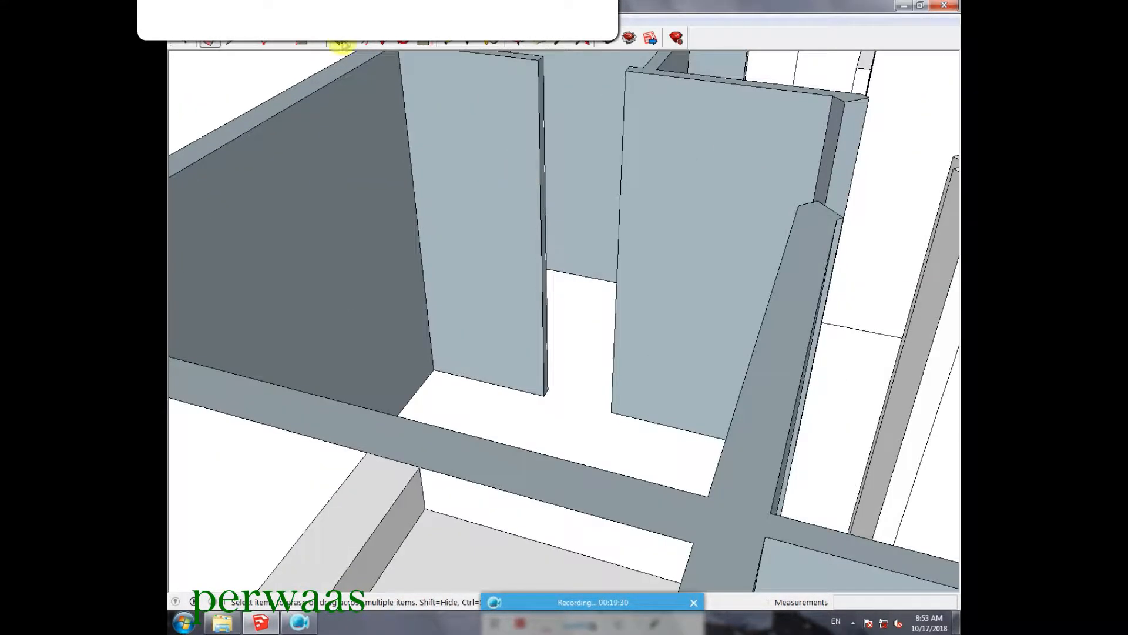
left_click(449, 40)
left_click(520, 390)
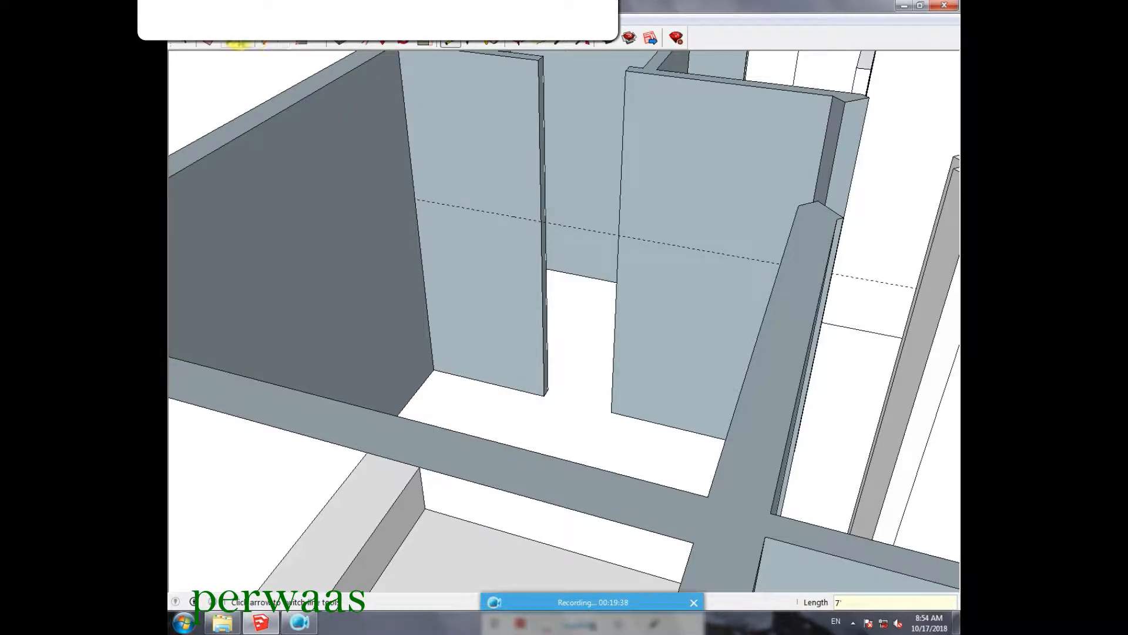
- Split the inner doorway's jamb at the guide, push/pull its upper part across to the opposite wall and erase the seam
left_click(238, 40)
scroll(563, 172, "up", 5)
left_click(518, 275)
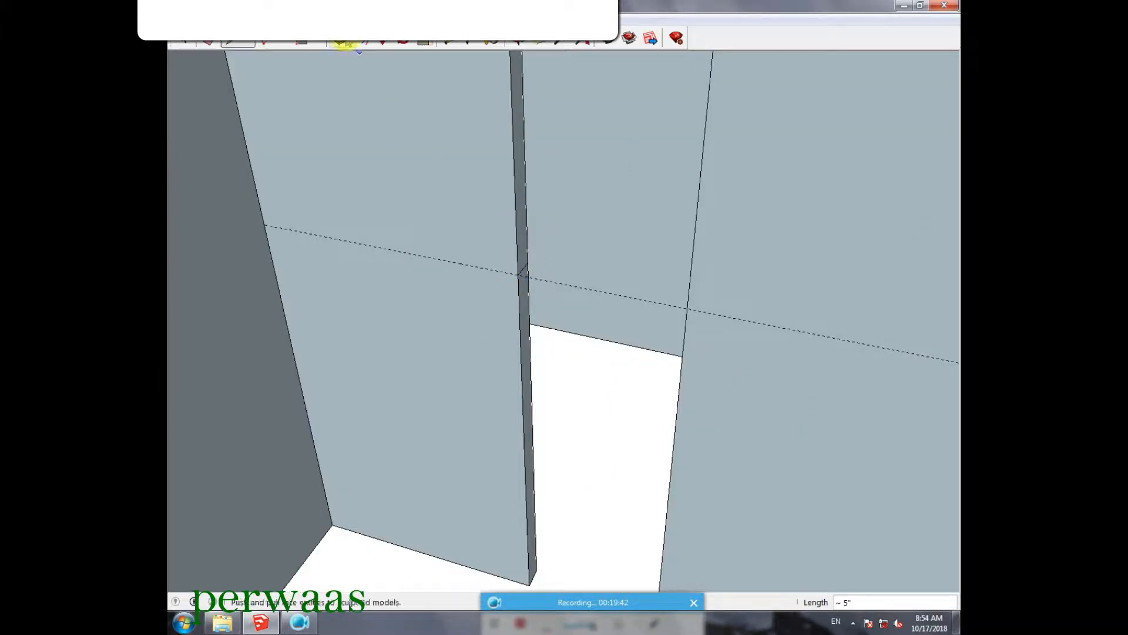
left_click(687, 308)
key("e")
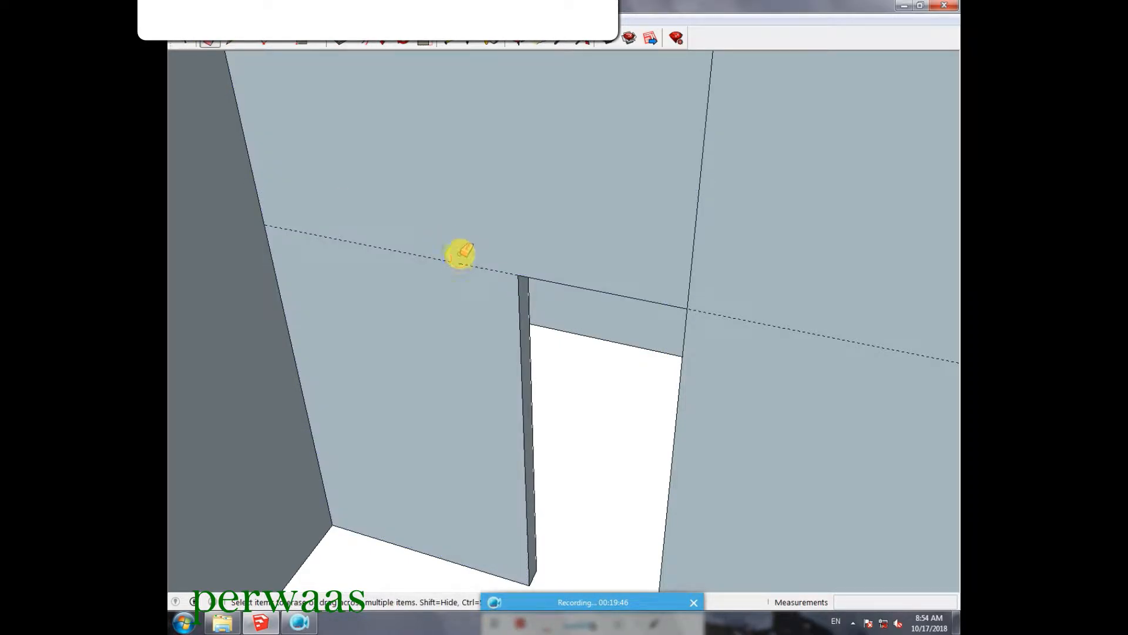
left_click(693, 235)
- Place a guide 7' above the angled doorway's base, split its jamb there and push/pull the upper part 3' 6" to the white post
scroll(414, 267, "down", 4)
mouse_move(688, 272)
middle_mouse_down()
mouse_move(551, 298)
mouse_move(407, 534)
middle_mouse_up()
scroll(406, 517, "up", 5)
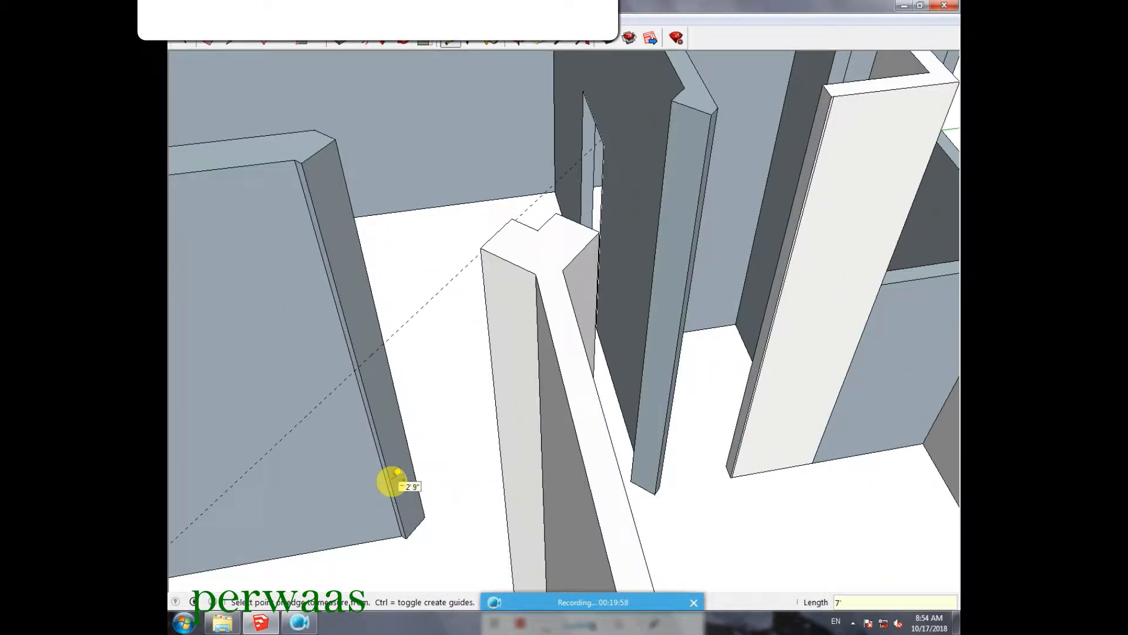
left_click(228, 45)
left_click(358, 369)
left_click(383, 343)
left_click(343, 43)
left_click(348, 221)
left_click(480, 251)
scroll(459, 281, "down", 1)
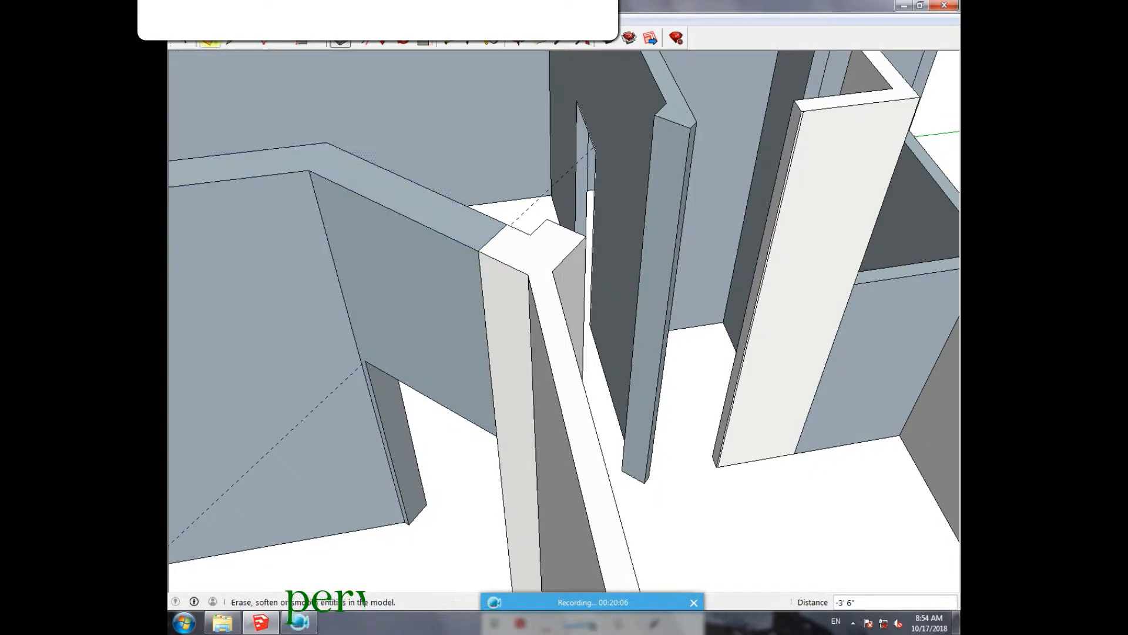
- Place a guide above the base of the wall end across the post, split it there and push/pull the upper part 3' 6" to the post
left_click(450, 42)
scroll(662, 474, "up", 3)
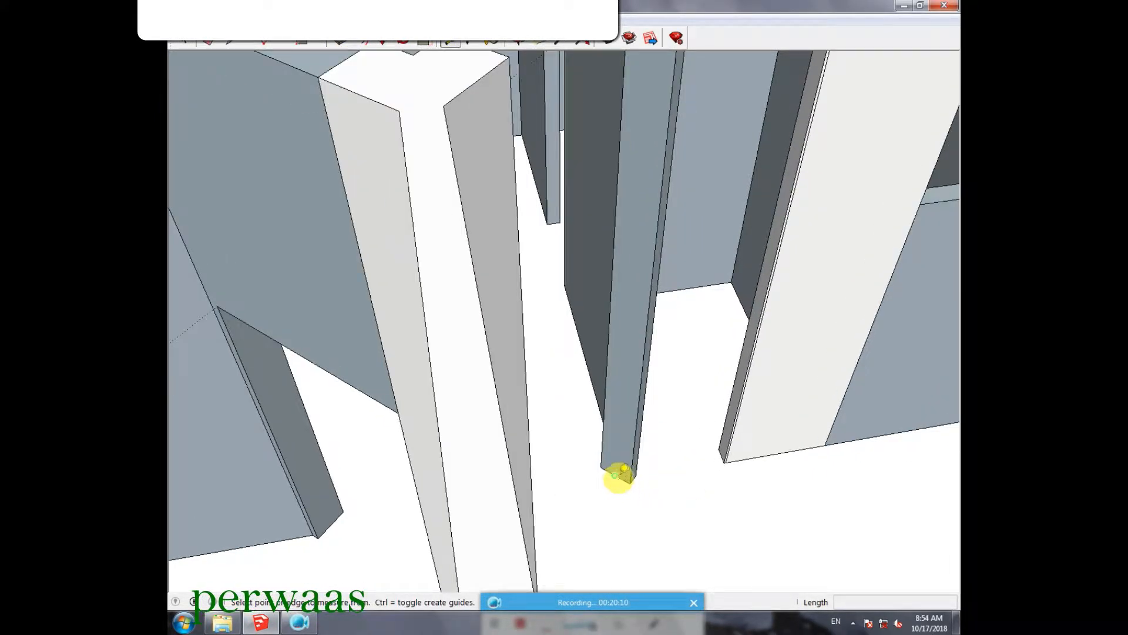
left_click(615, 475)
left_click(235, 41)
left_click(614, 229)
left_click(340, 43)
left_click(650, 206)
left_click(517, 277)
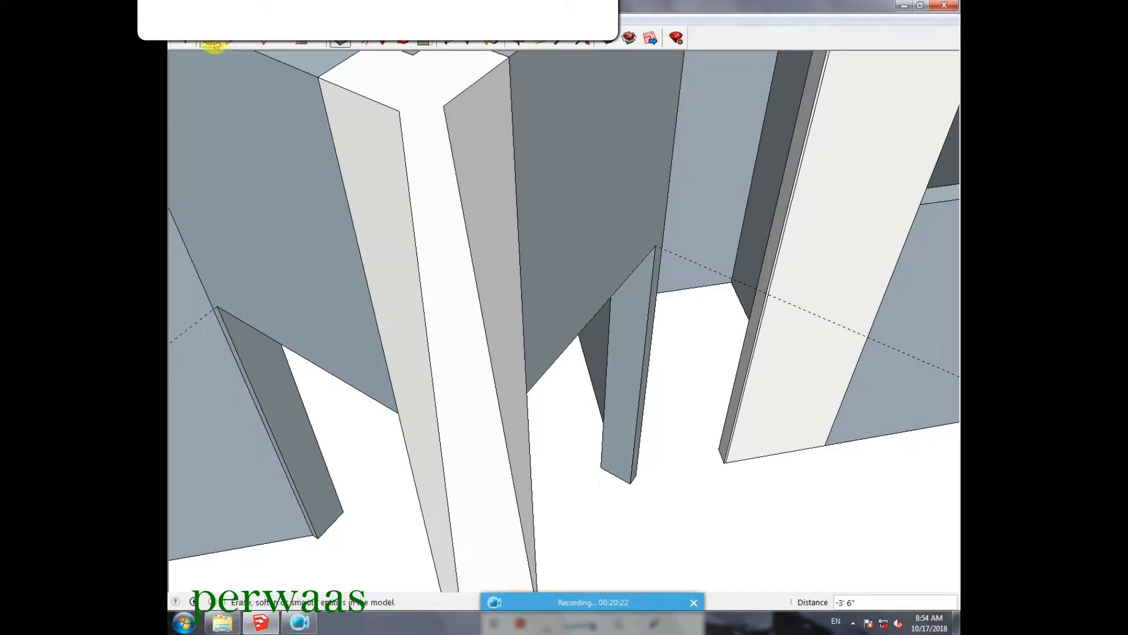
- Erase the seam edges where the two door lintels join the white corner post
left_click(212, 43)
middle_click_drag(517, 176, 536, 115)
left_click(526, 145)
left_click(446, 158)
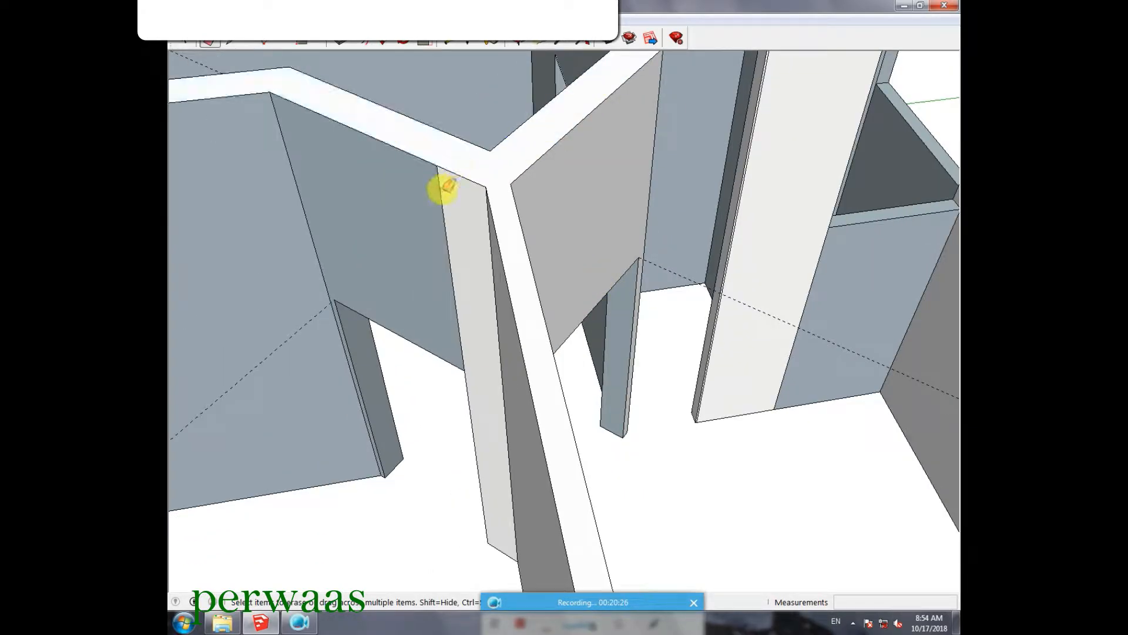
left_click(440, 189)
- Place a guide 1' above the sill of the narrow opening between the L-shaped white wall and the adjoining wall
middle_click_drag(617, 254, 784, 171)
middle_click_drag(715, 158, 607, 366)
left_click_drag(858, 369, 247, 416)
mouse_move(391, 330)
left_mouse_down()
mouse_move(680, 290)
mouse_move(559, 319)
left_mouse_up()
key("e")
scroll(727, 289, "up", 3)
scroll(536, 335, "up", 3)
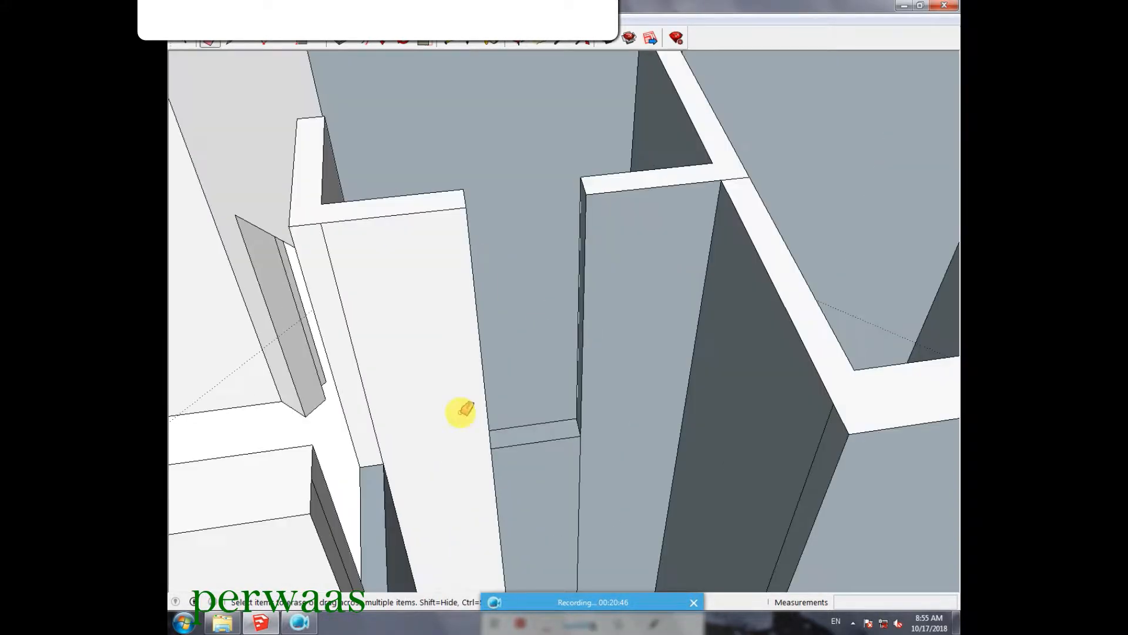
middle_click_drag(537, 335, 323, 194)
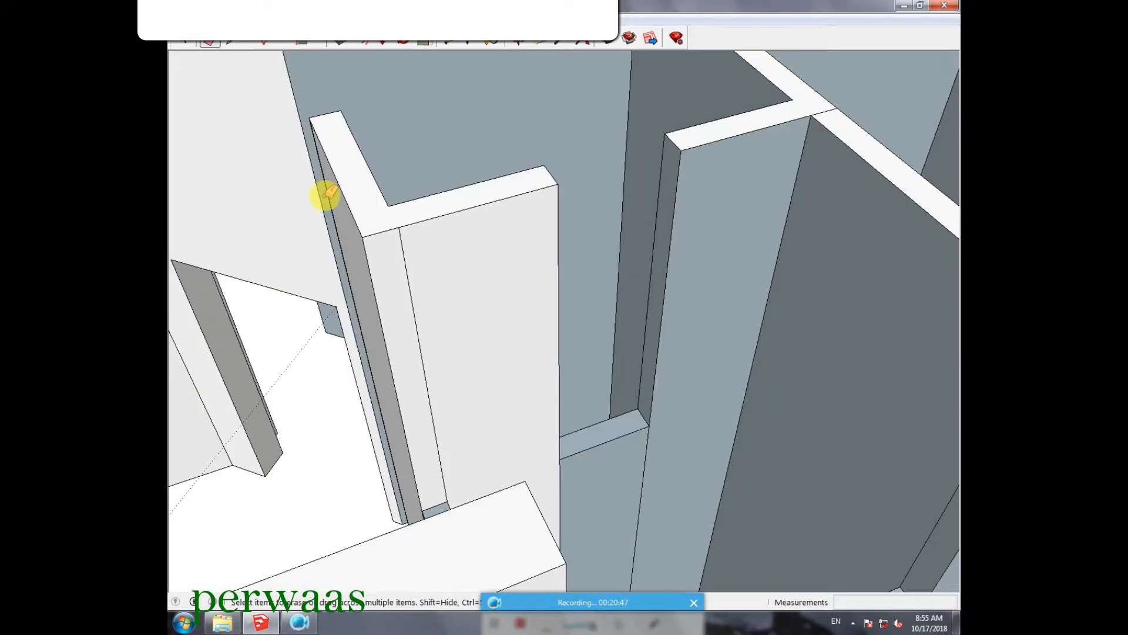
key("p")
middle_click_drag(517, 253, 416, 116)
left_click(445, 47)
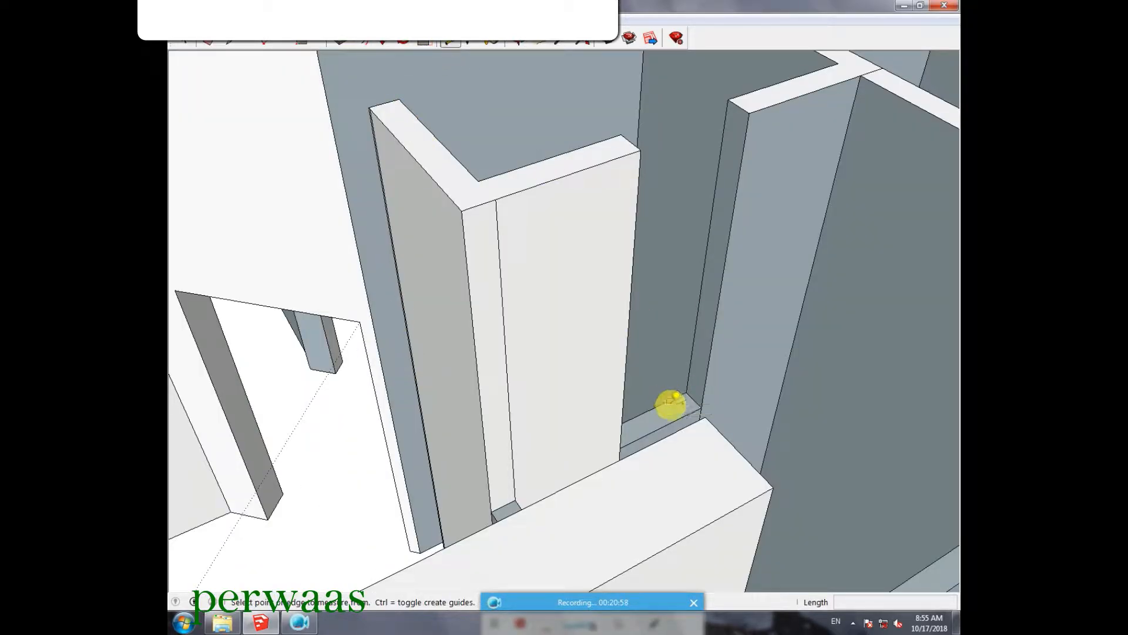
left_click(678, 419)
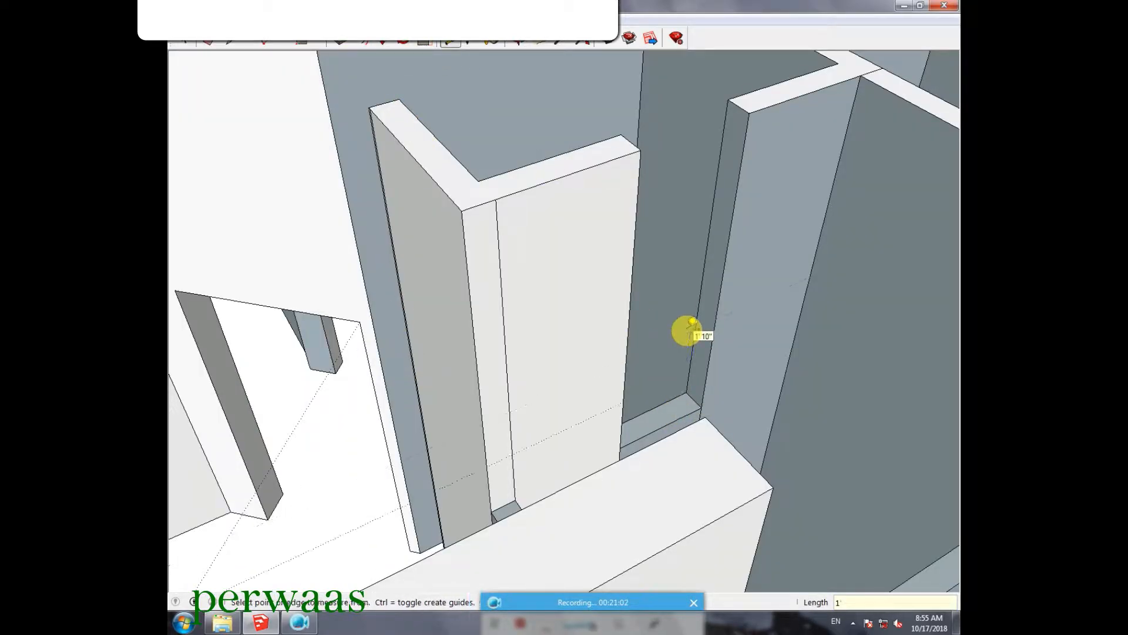
- Split the narrow opening's jamb at the guide and push/pull its upper part 1' 6" to the L-shaped wall
left_click(238, 44)
left_click(708, 360)
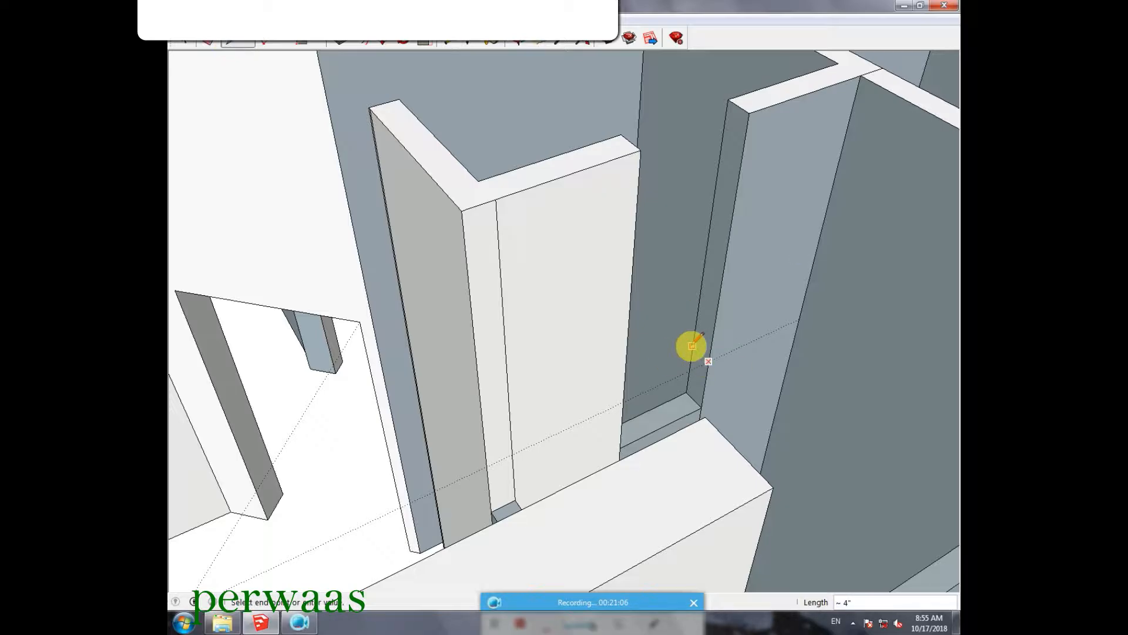
left_click(339, 44)
left_click(739, 285)
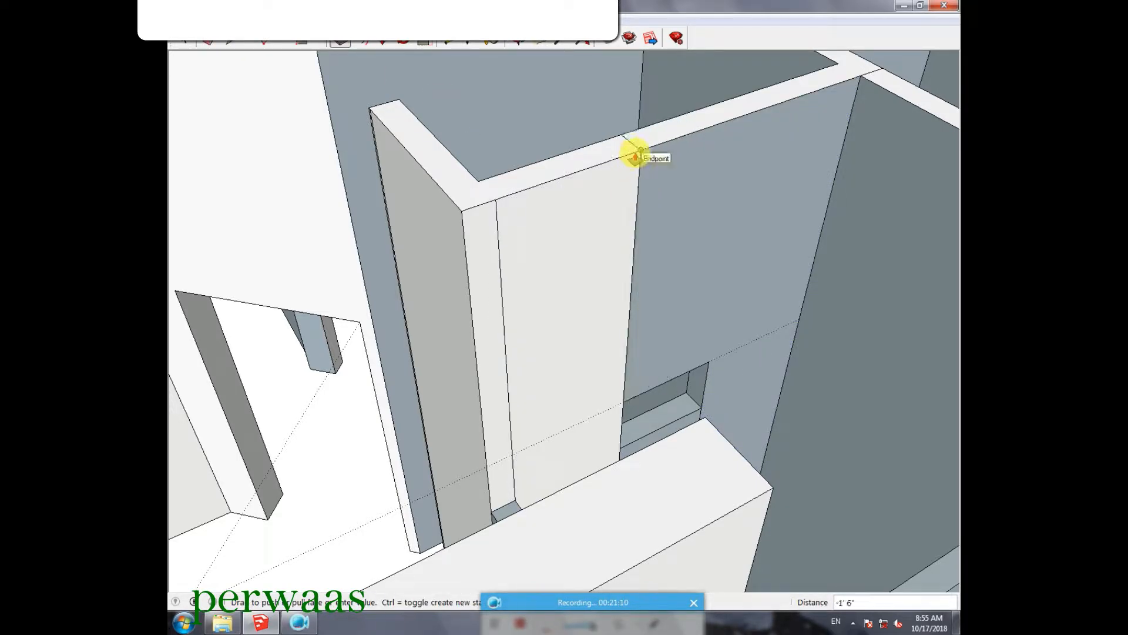
left_click(637, 153)
- Erase the leftover seam edges between the L-shaped wall and the new piece above the small ventilation window
scroll(605, 238, "down", 1)
key("e")
left_click(631, 166)
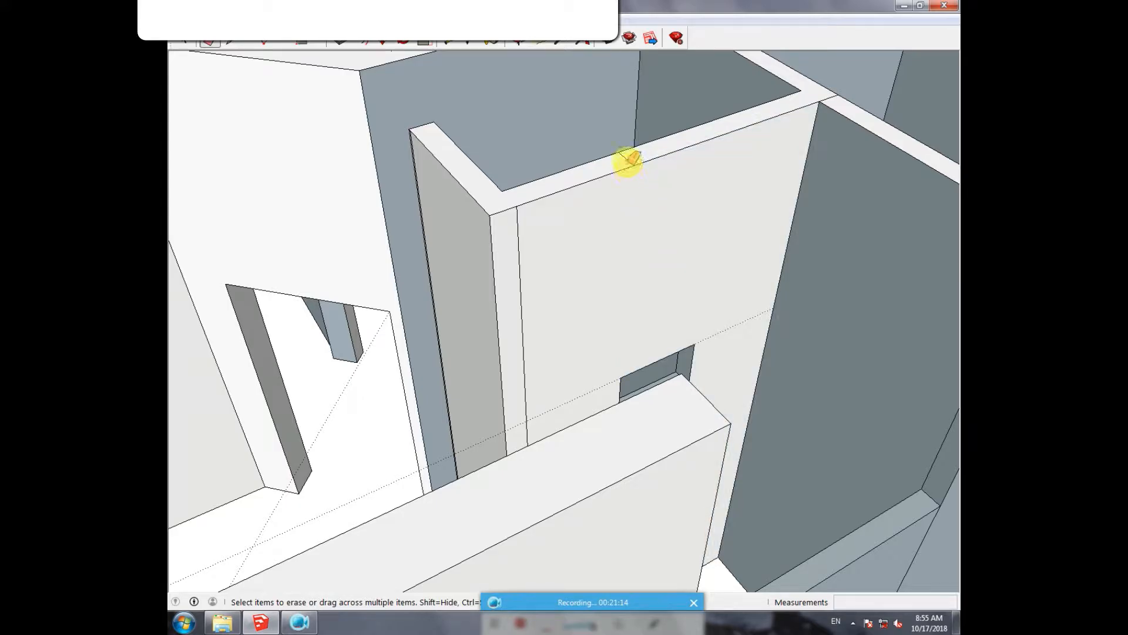
scroll(514, 217, "down", 3)
scroll(718, 303, "up", 1)
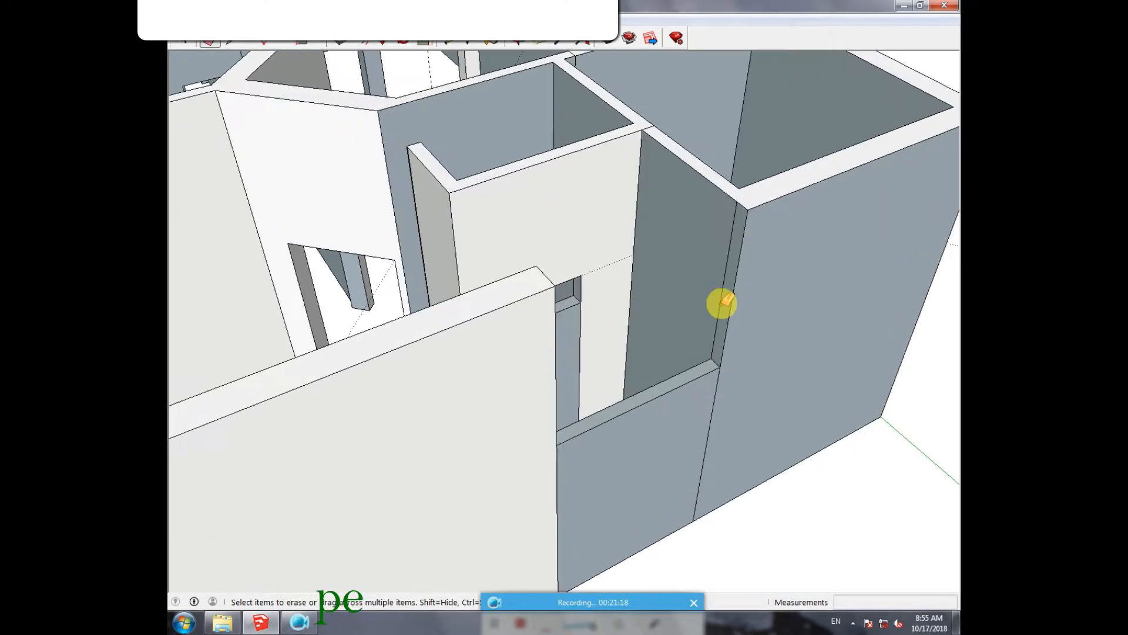
- Place a guide 2' above the top of the low wall inside the recess beside the corner room
mouse_move(456, 332)
middle_mouse_down()
mouse_move(421, 365)
mouse_move(186, 384)
middle_mouse_up()
scroll(282, 169, "up", 1)
left_click(450, 41)
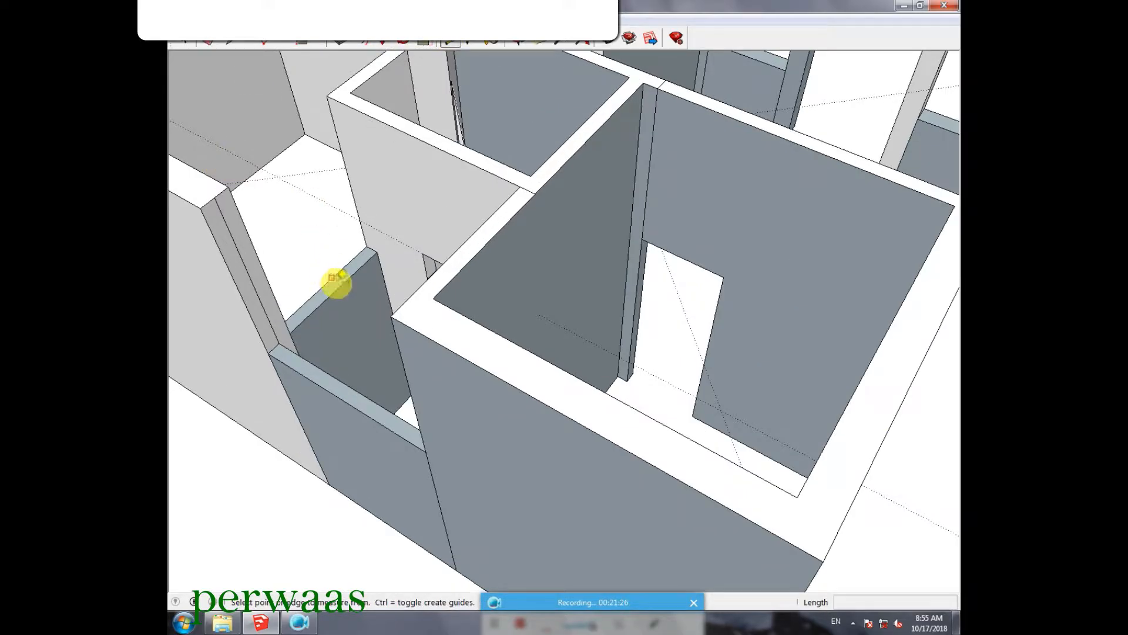
left_click(335, 290)
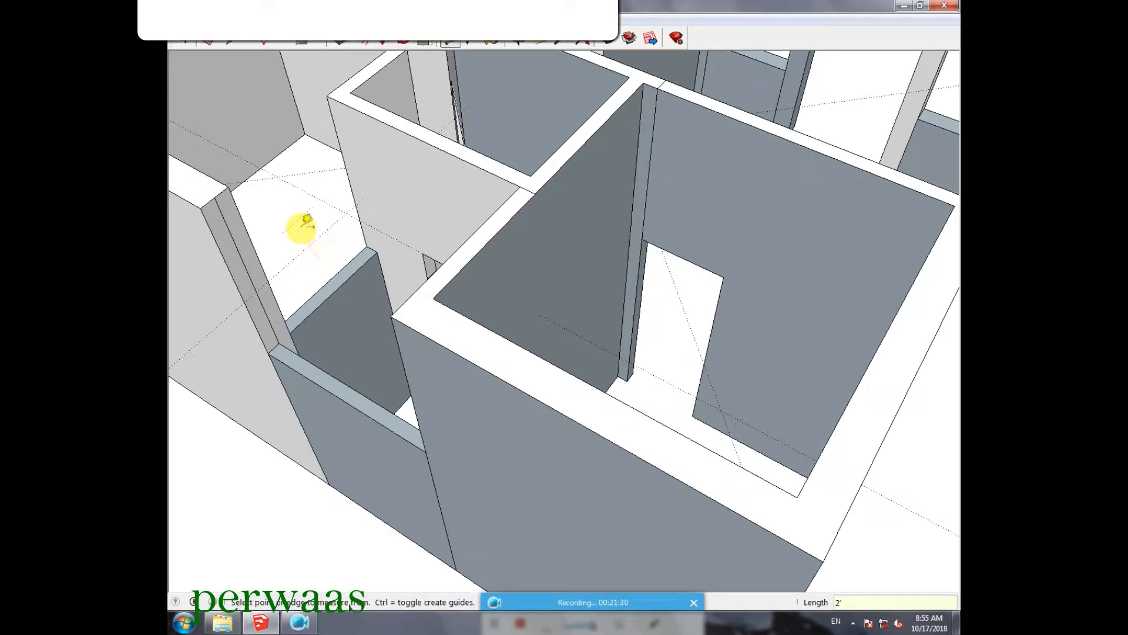
- Split the jamb above the low wall at the guide and push/pull its upper part across the opening to form a lintel
scroll(215, 243, "up", 1)
middle_click_drag(216, 244, 806, 404)
left_click(232, 46)
left_click(838, 370)
left_click(844, 389)
left_click(343, 43)
left_click(831, 341)
left_click(668, 423)
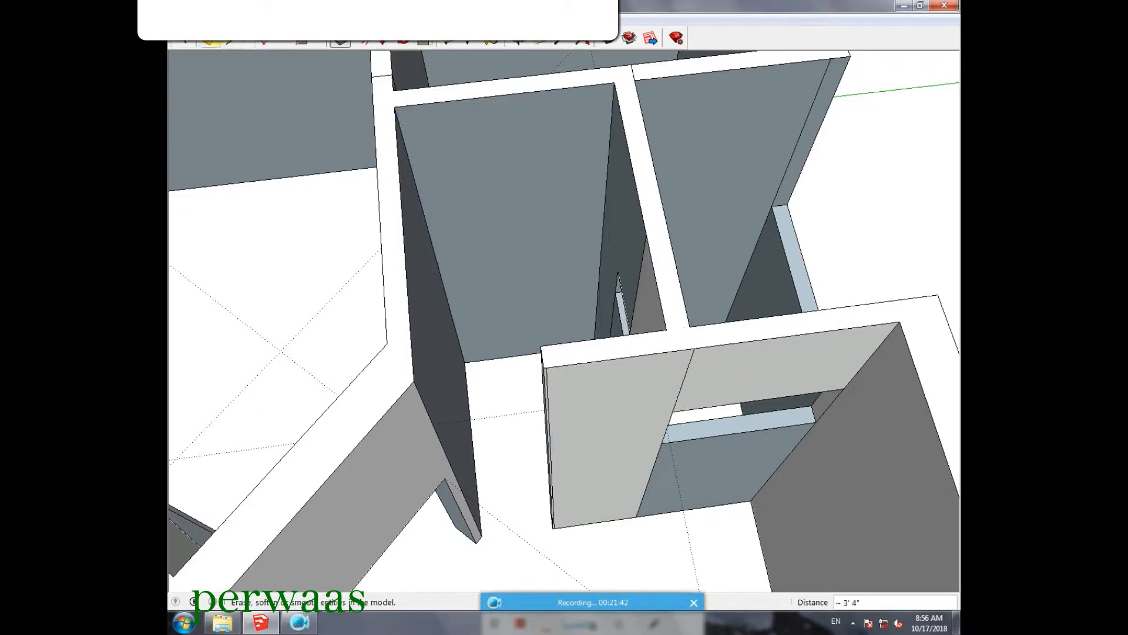
- Erase the seam edges where the new lintel and the low wall meet the adjoining white wall
left_click(213, 42)
middle_click_drag(828, 335, 806, 176)
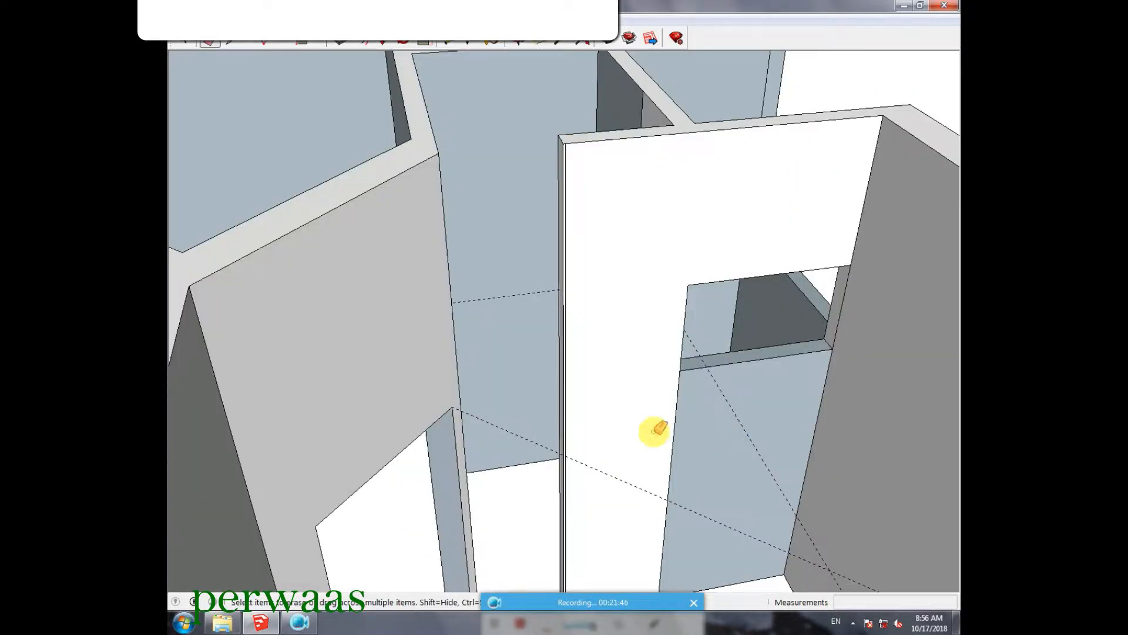
left_click(670, 424)
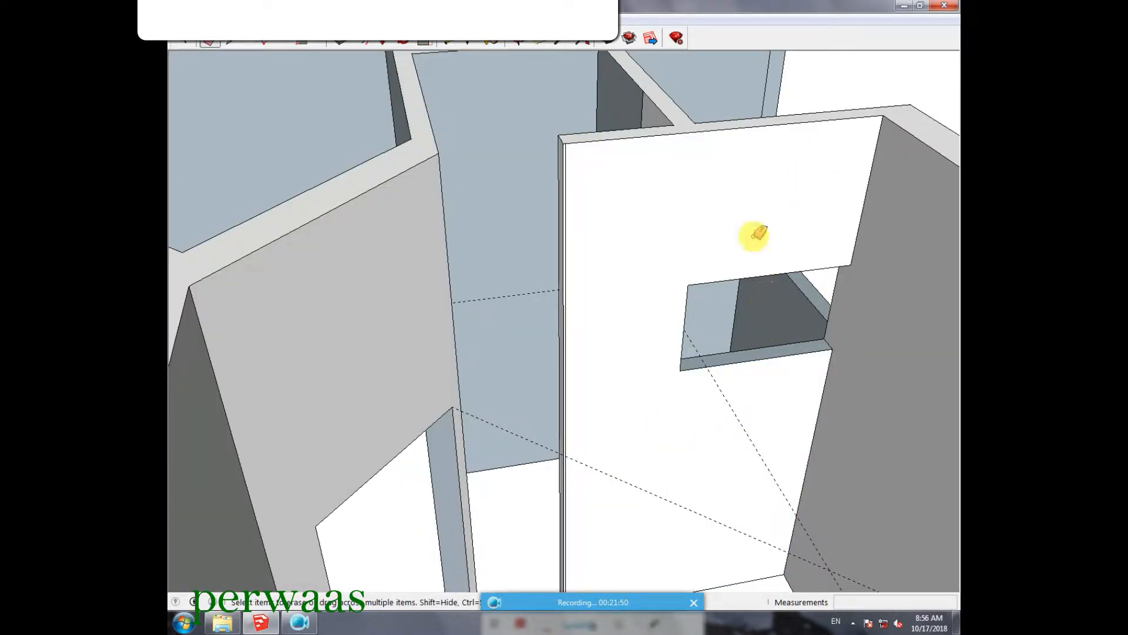
- Place a height guide up from the foot of the doorway jamb at the free end of the white wall
scroll(600, 504, "down", 3)
scroll(574, 537, "up", 5)
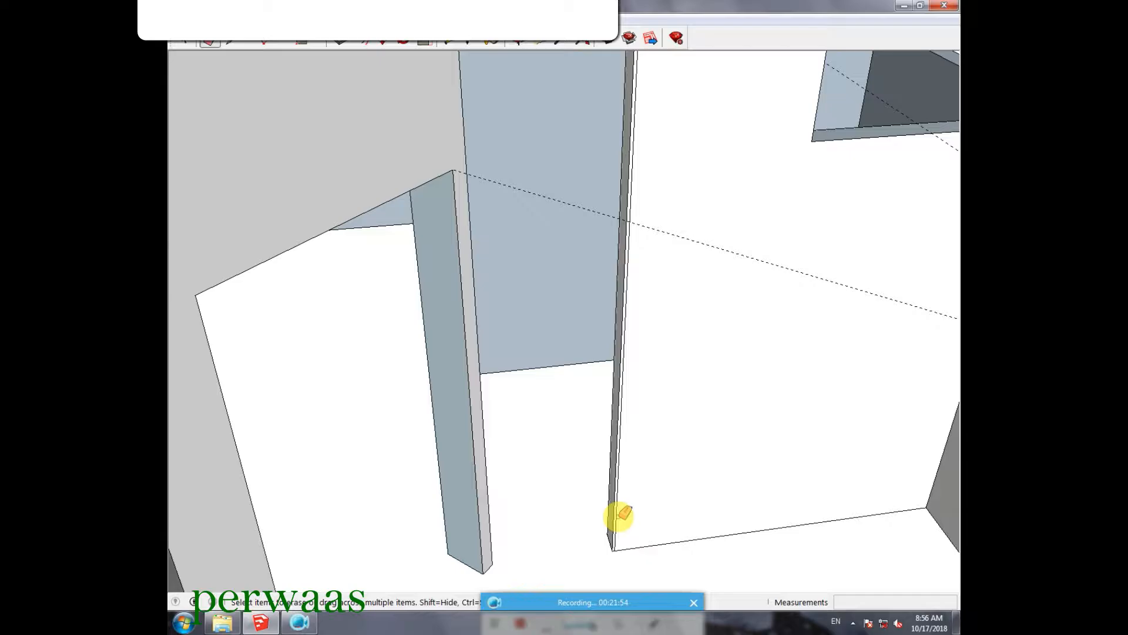
middle_click_drag(617, 511, 658, 529)
left_click(451, 40)
left_click(664, 531)
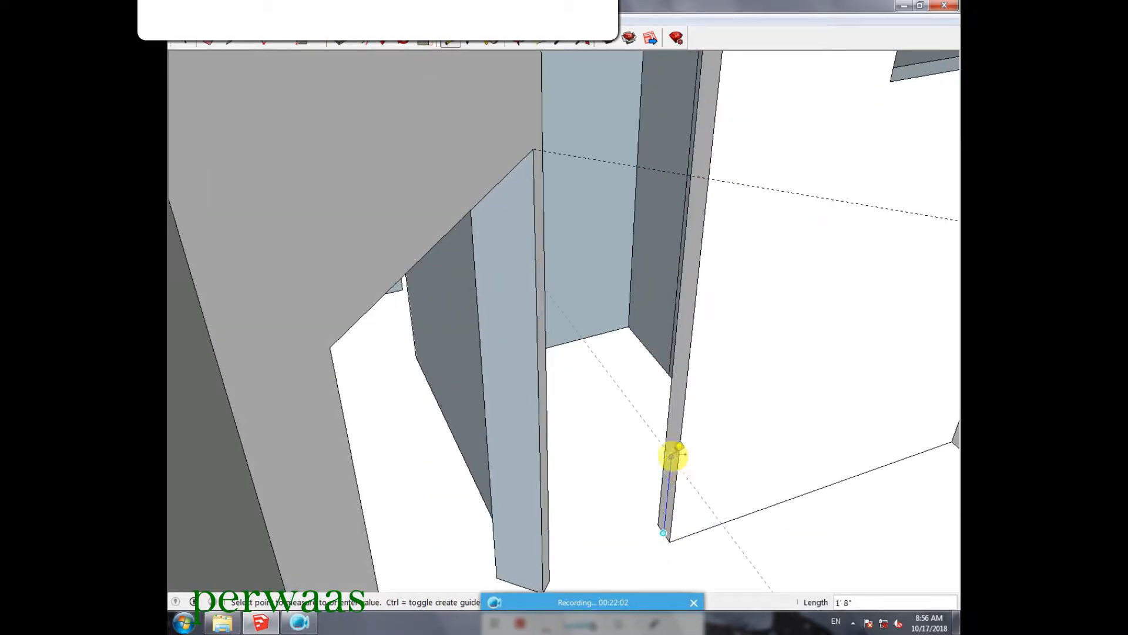
- Split the doorway jamb at the guide and push/pull its upper part across to the angled wall as a lintel
key("l")
left_click(705, 105)
left_click(339, 44)
left_click(710, 88)
left_click(543, 174)
middle_click_drag(530, 292, 527, 124)
left_click(522, 154)
left_click(531, 177)
scroll(517, 209, "down", 5)
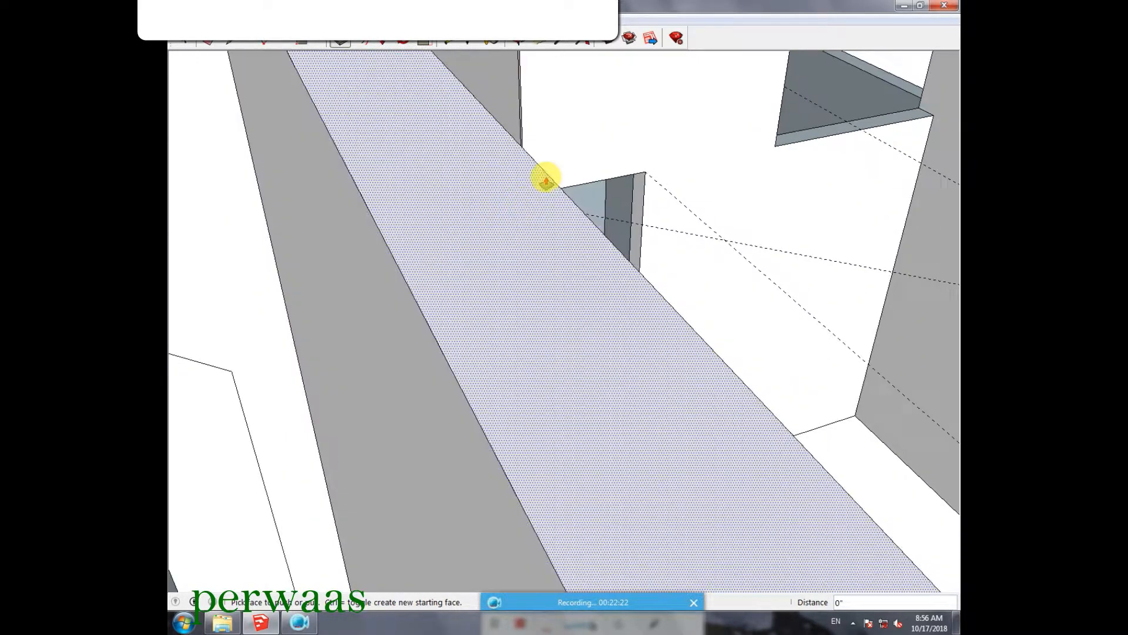
- Draw a 38' 6" by 26' 6" roof rectangle over the wall tops between the building's opposite outer corners
middle_click_drag(526, 206, 675, 140)
scroll(520, 253, "down", 6)
middle_click_drag(774, 322, 471, 386)
left_click(186, 45)
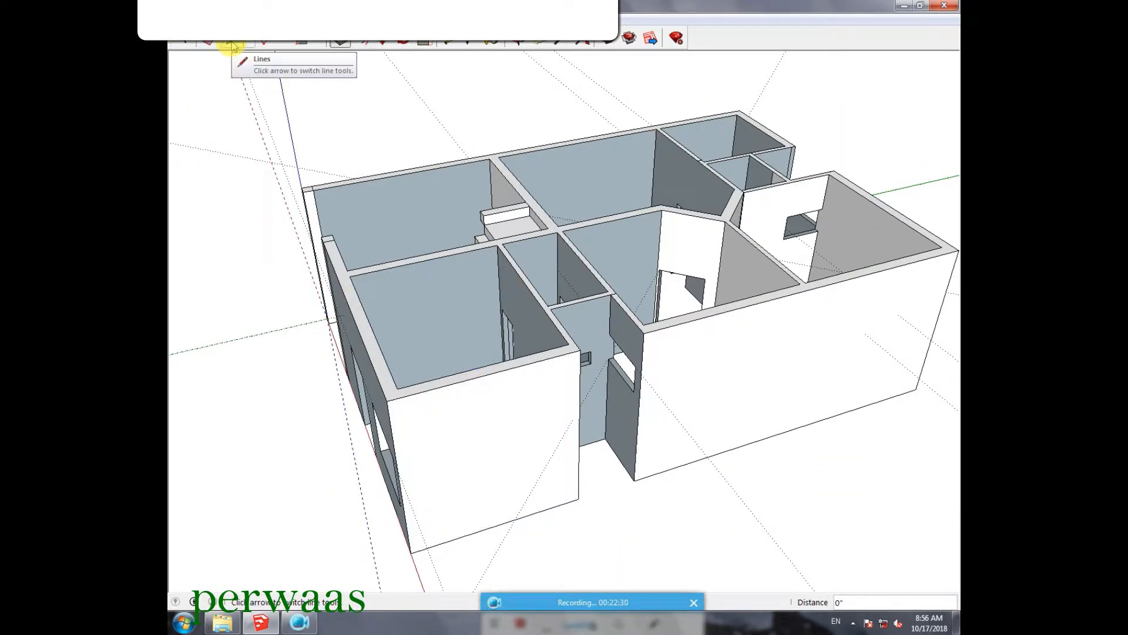
left_click(307, 40)
left_click(301, 188)
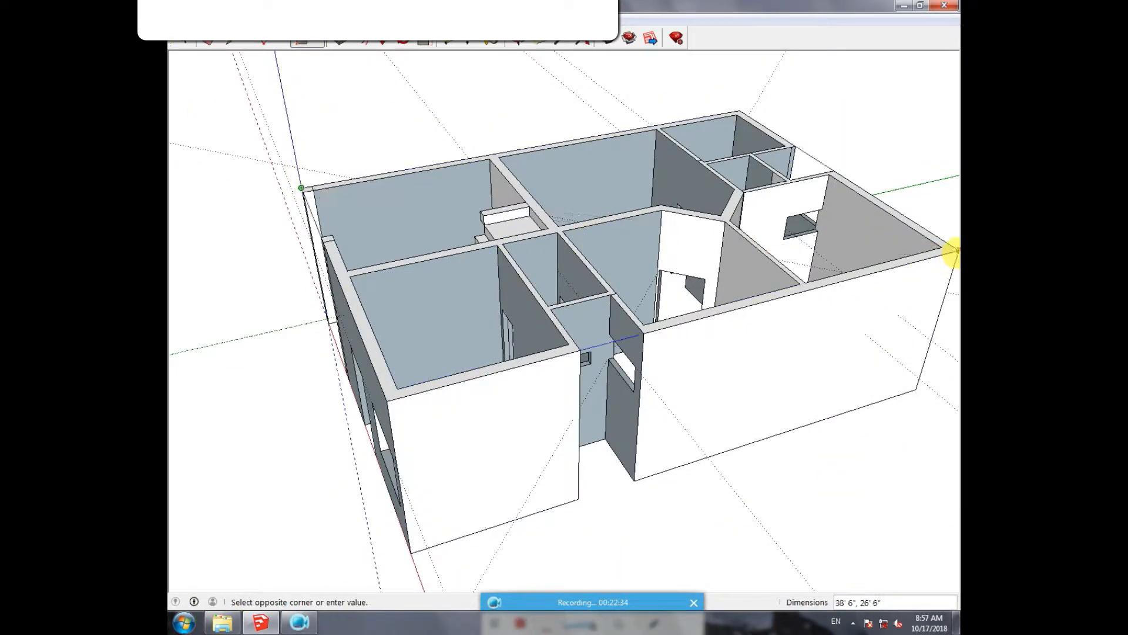
left_click(955, 251)
- Cover the front room and the angled-wall room with rectangles and erase the extra edge crossing the angled-wall room
left_click(401, 379)
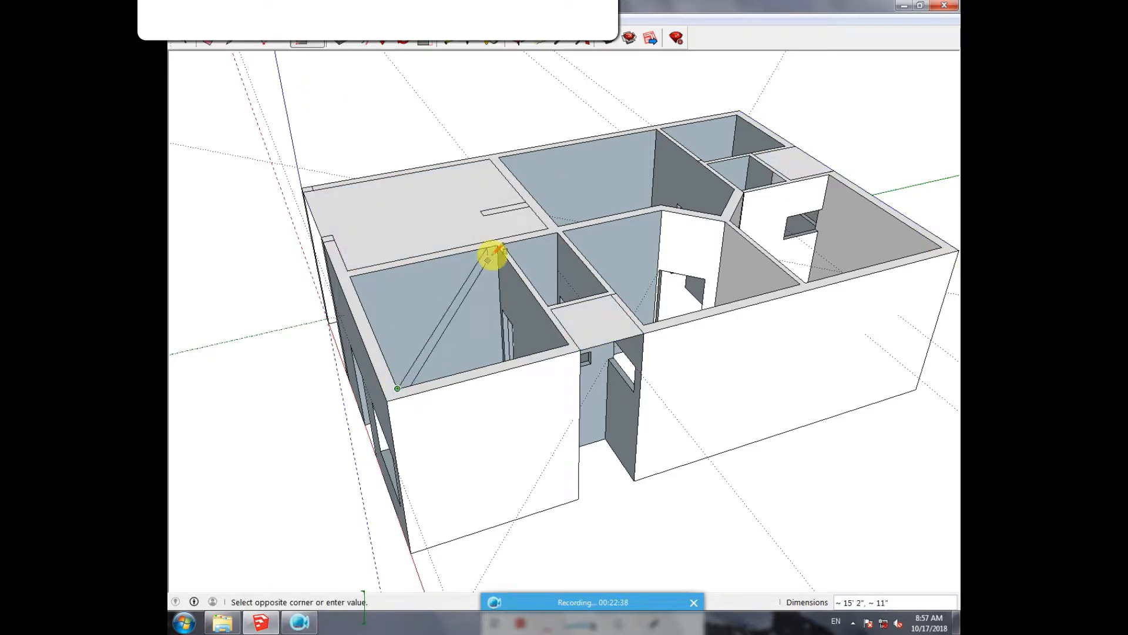
left_click(498, 246)
left_click(661, 210)
left_click(644, 322)
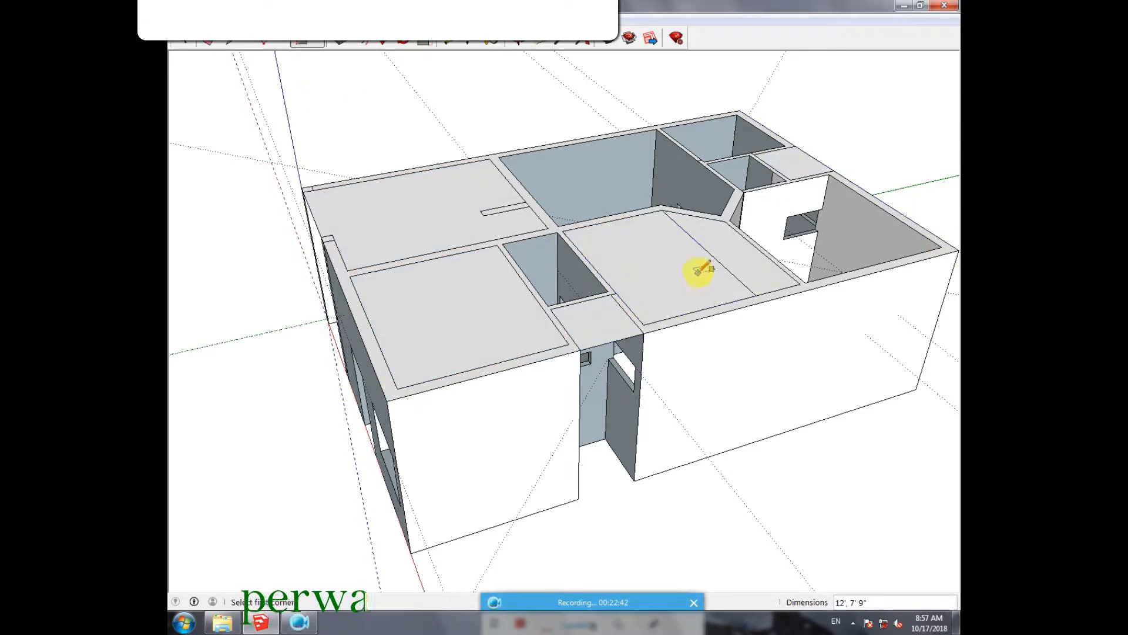
left_click(210, 40)
- Trace lines along the inner wall corners to close roof faces over the remaining large rooms
key("l")
left_click(501, 156)
left_click(656, 128)
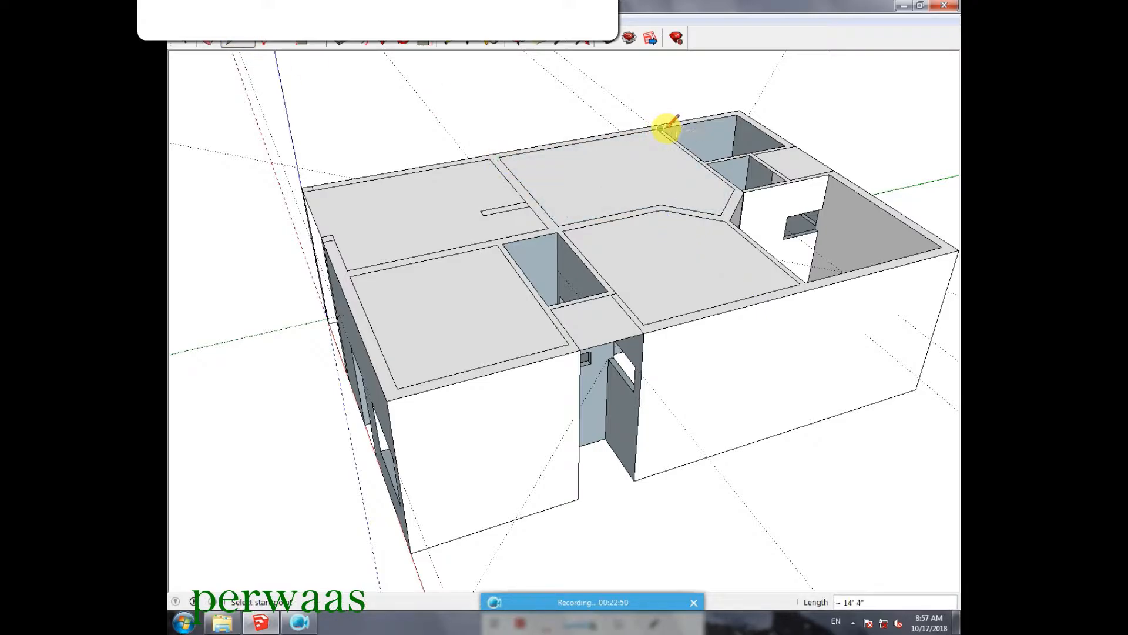
left_click(738, 113)
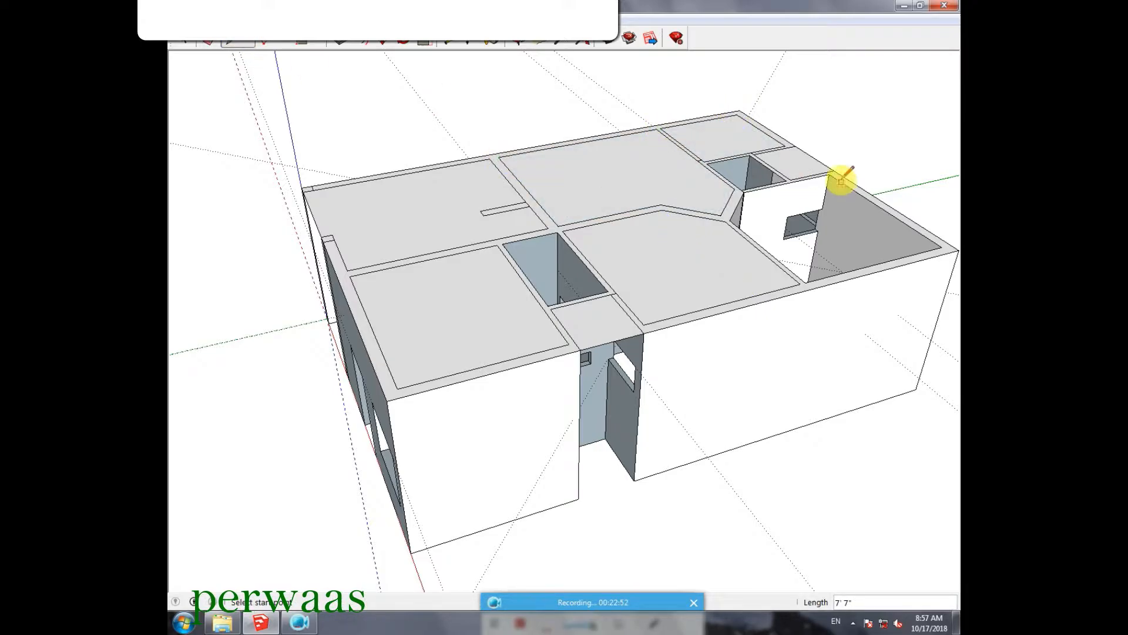
left_click(943, 248)
- Push/pull the wall tops and the main roof faces up 4" to form the slab
left_click(341, 47)
left_click(382, 189)
left_click(382, 189)
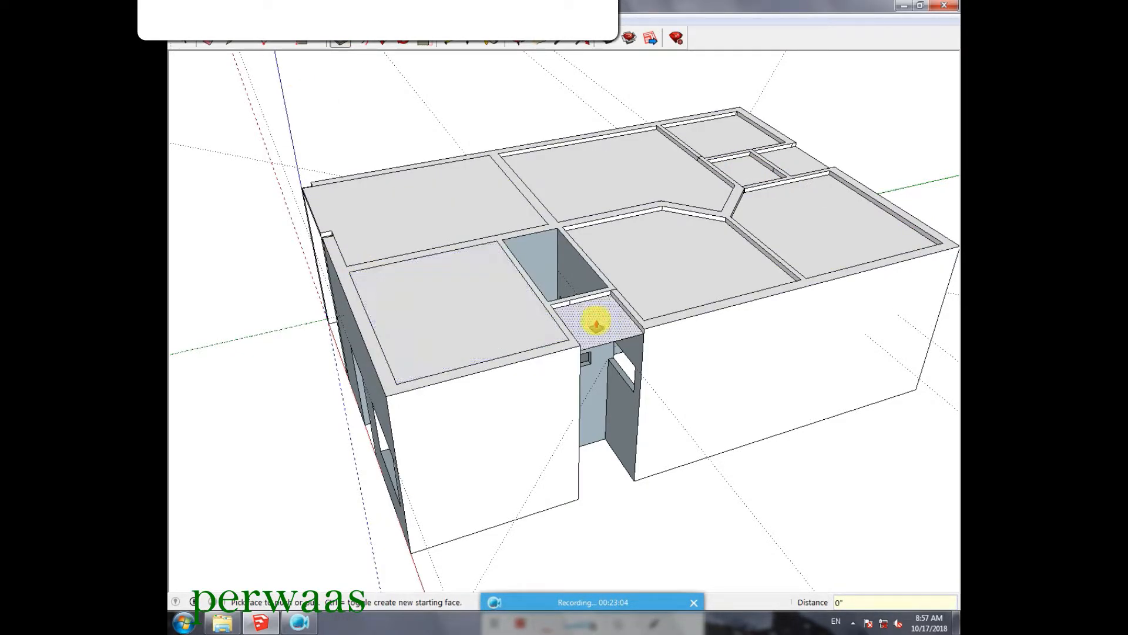
left_click(595, 319)
- Push/pull the front edge of the slab over the open front recess back to the wall behind to remove it
scroll(614, 301, "up", 3)
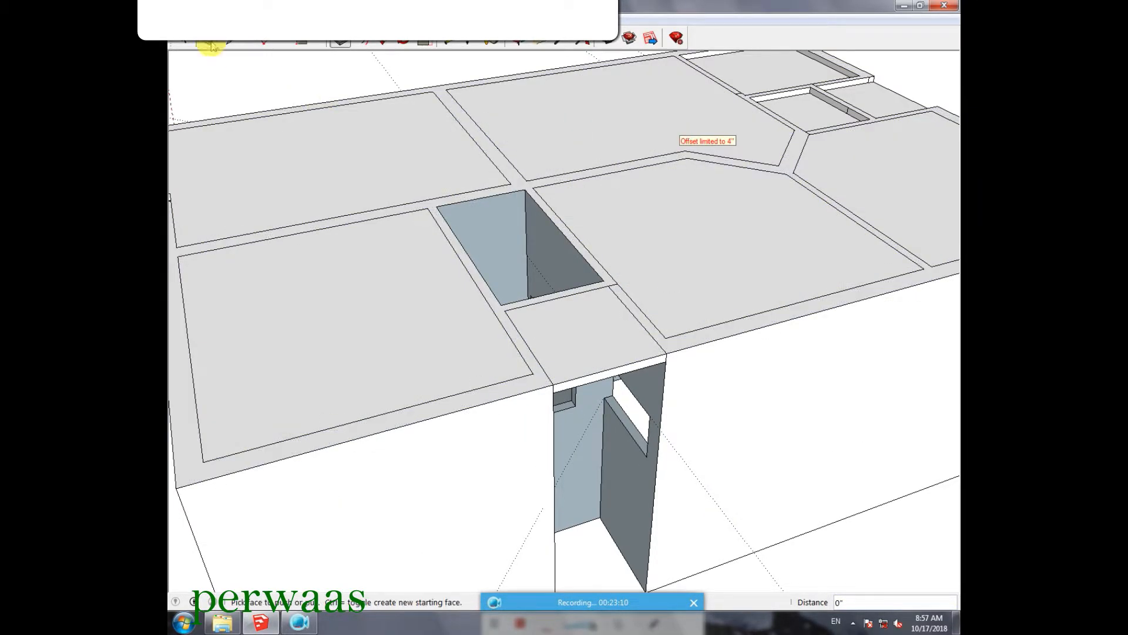
left_click(340, 47)
left_click(587, 381)
left_click(507, 311)
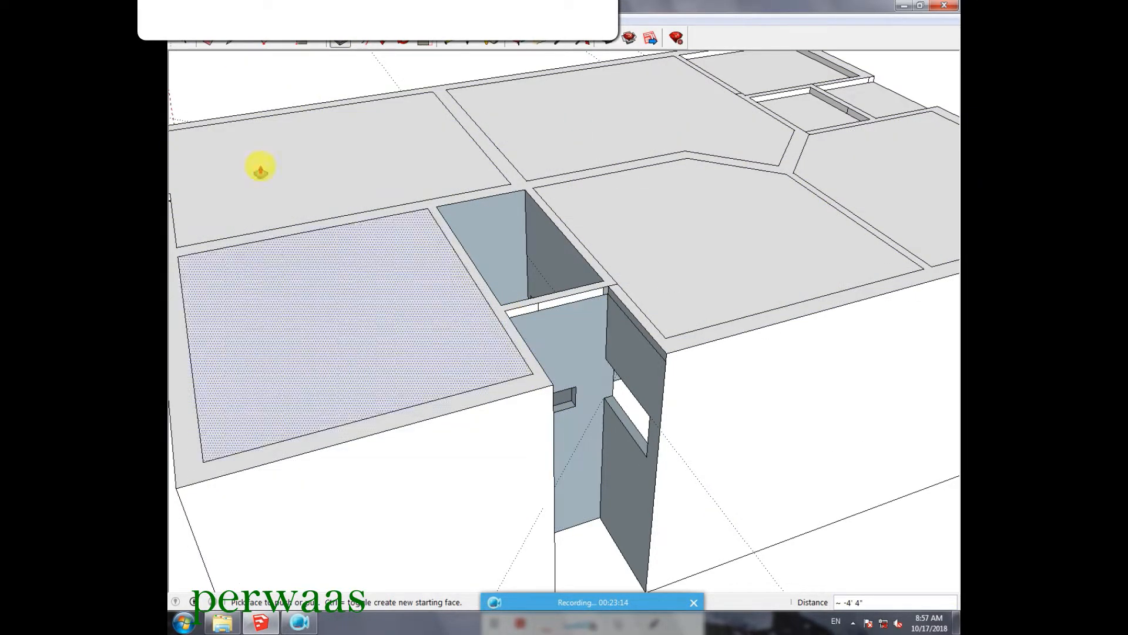
- Clean up the walls of the front recess by erasing the leftover seam edges just below the roof
scroll(617, 281, "up", 3)
key("l")
left_click(601, 292)
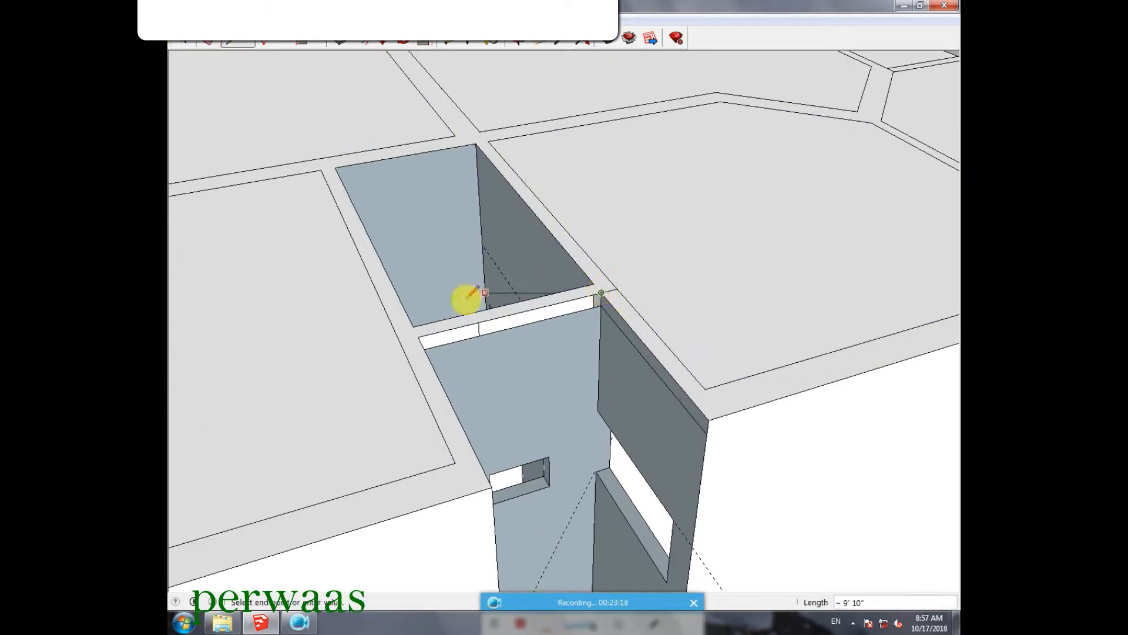
middle_click_drag(602, 301, 365, 315)
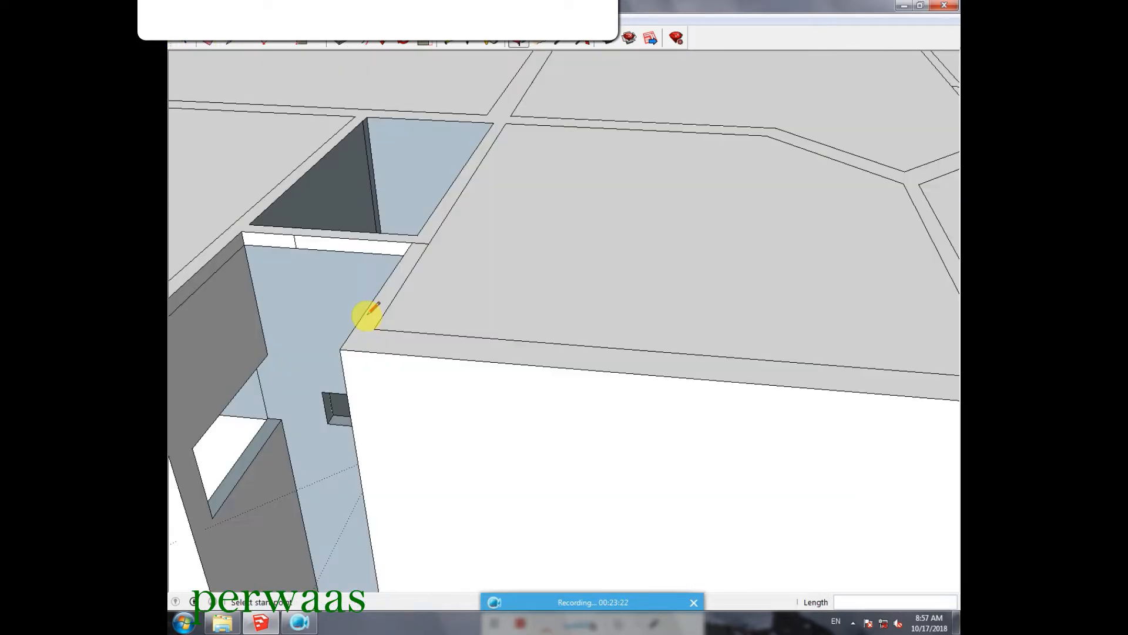
left_click(210, 41)
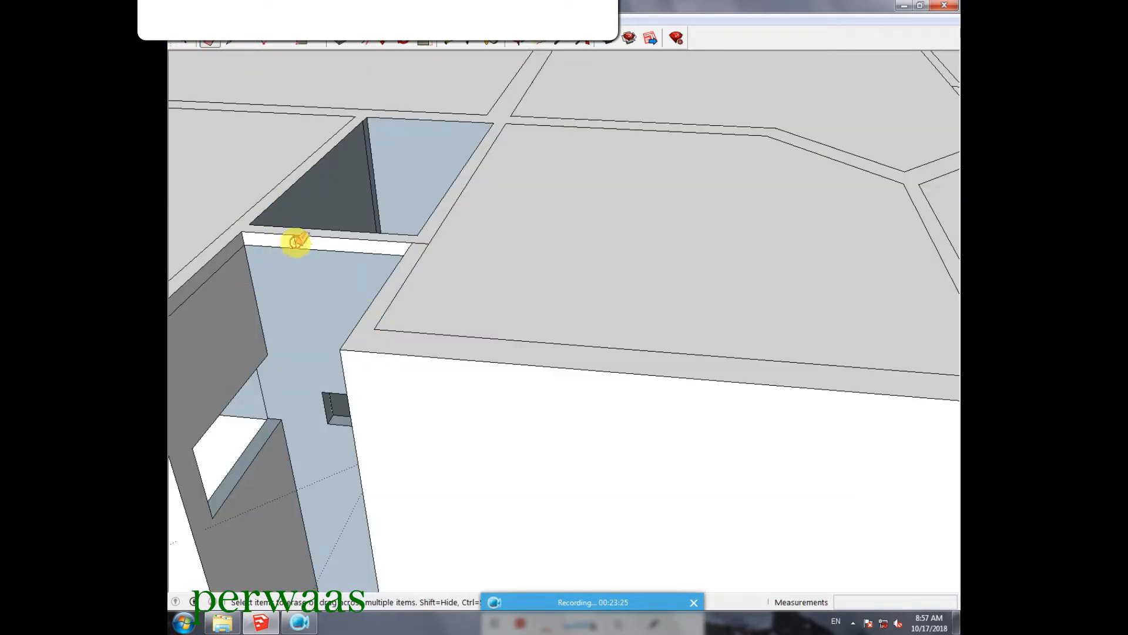
left_click(335, 252)
middle_click_drag(305, 269, 356, 316)
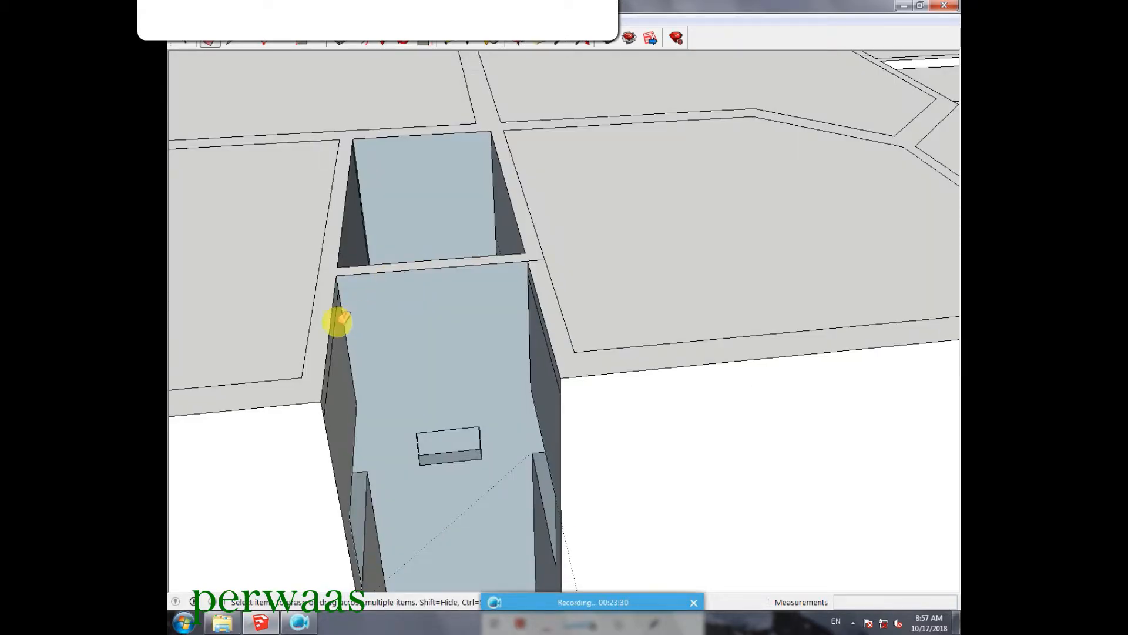
middle_click_drag(476, 306, 694, 279)
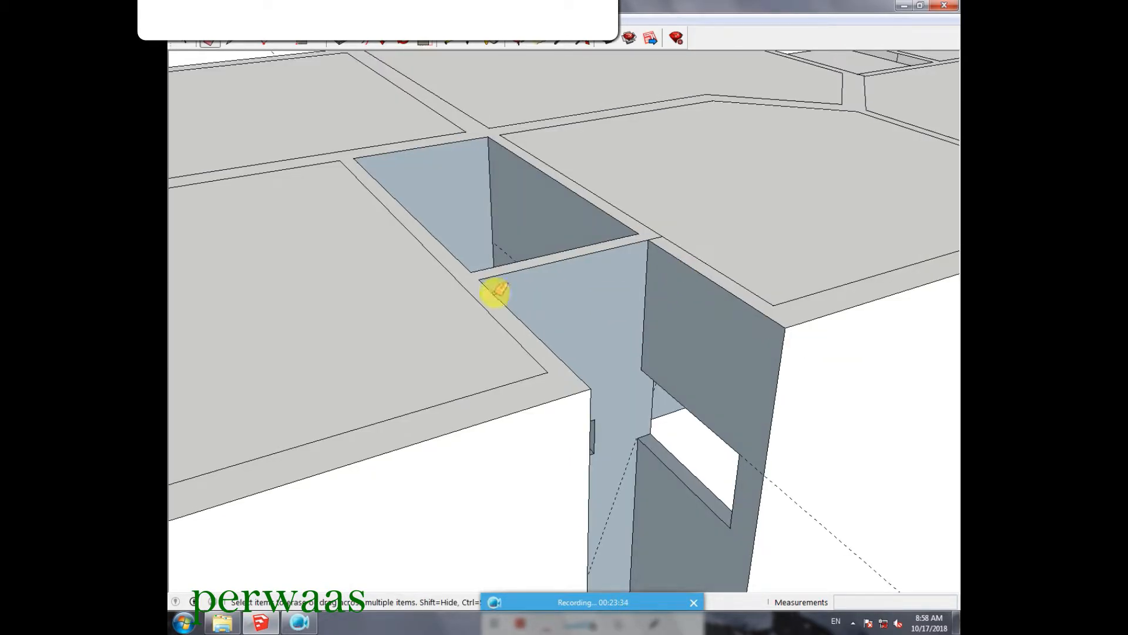
- Cover the open small room behind the front recess with a roof rectangle between its opposite corners
scroll(494, 292, "down", 3)
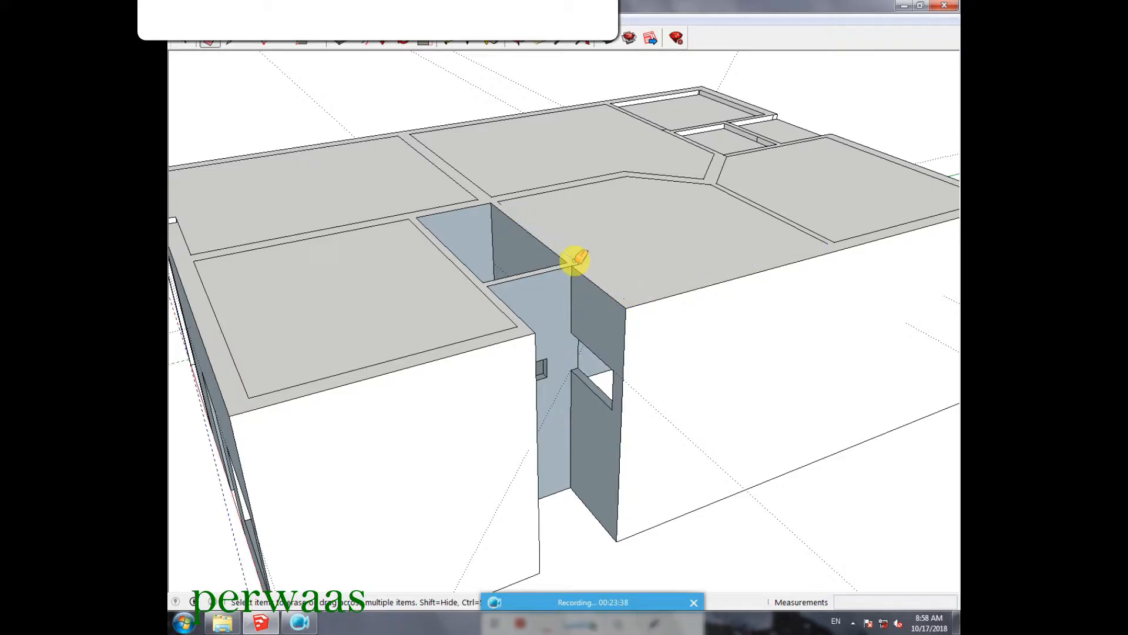
left_click(301, 40)
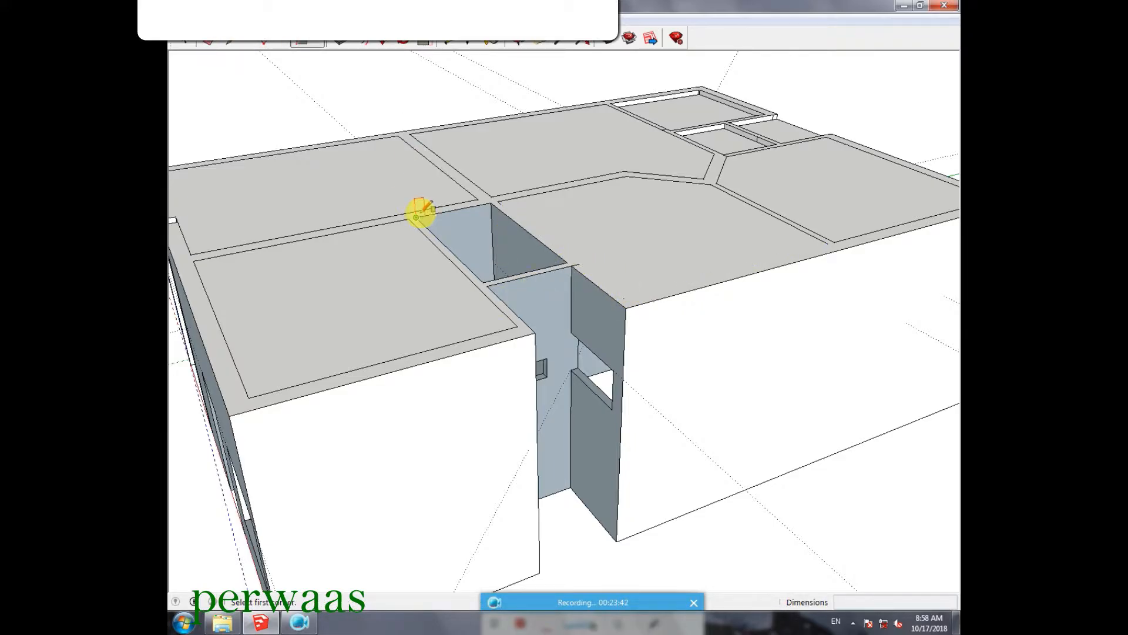
left_click(416, 218)
left_click(565, 262)
- Push/pull the sunken roof faces of the small room and the corner room up 4" level with the wall tops
scroll(493, 217, "down", 5)
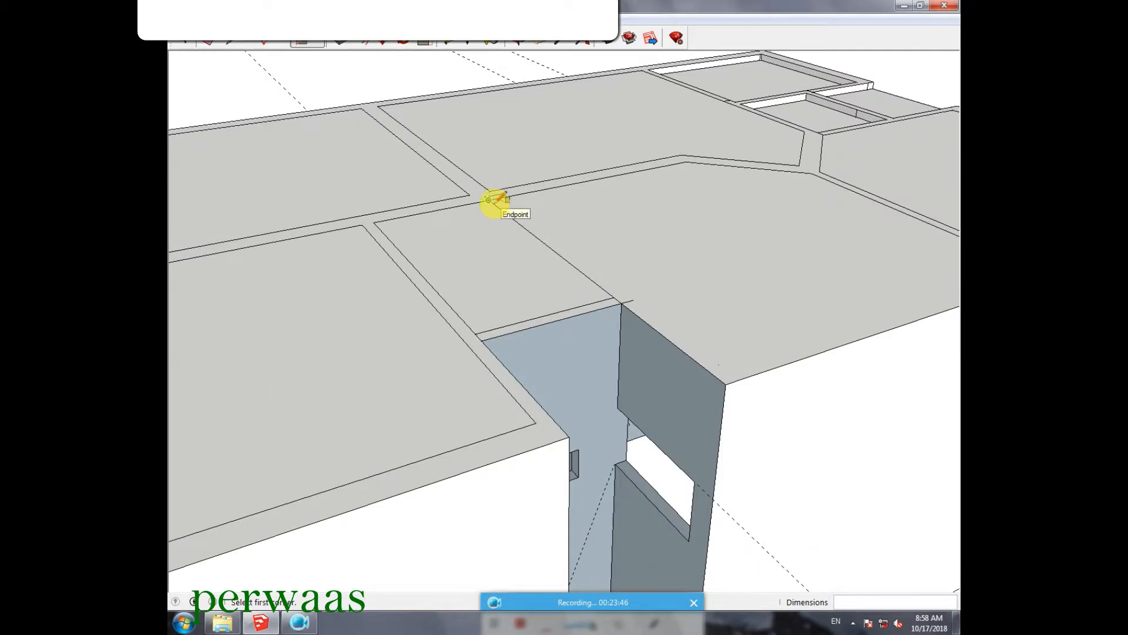
scroll(680, 176, "up", 4)
key("p")
left_click(654, 201)
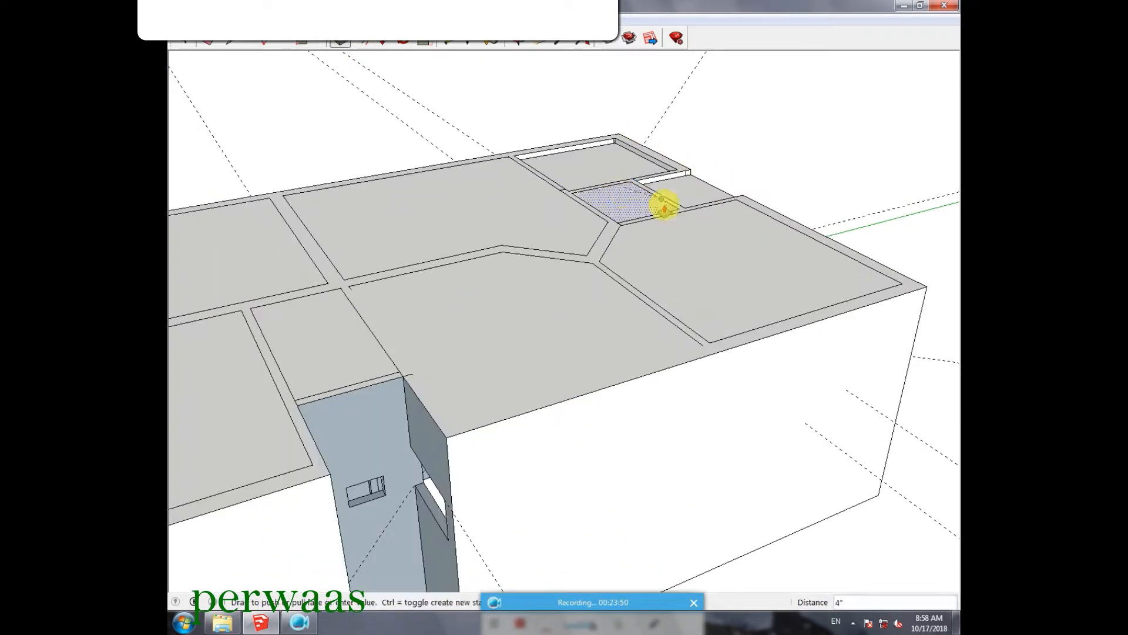
left_click(658, 160)
- Erase the roof face, the upright panel and the low outer wall that close off the rear recess
middle_click_drag(667, 159, 753, 353)
scroll(758, 358, "up", 3)
left_click(210, 38)
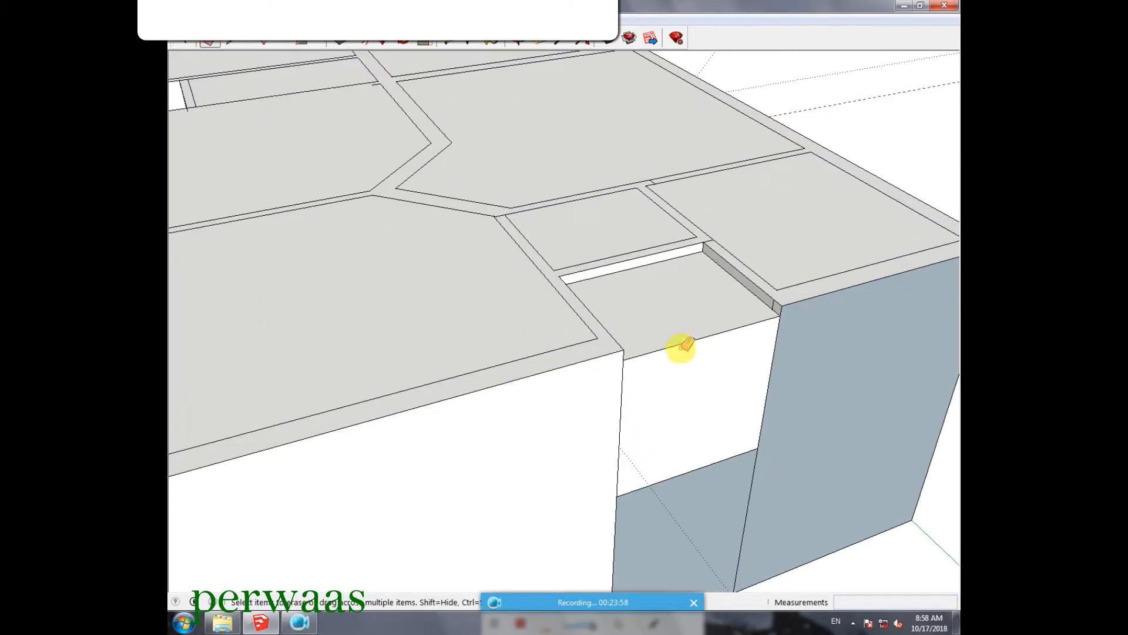
left_click(683, 341)
scroll(658, 292, "down", 2)
left_click_drag(685, 404, 693, 425)
left_click(697, 527)
- Draw a short line across the foot of the corner room's wall to restore its missing faces beside the recess
scroll(738, 520, "up", 2)
left_click(237, 39)
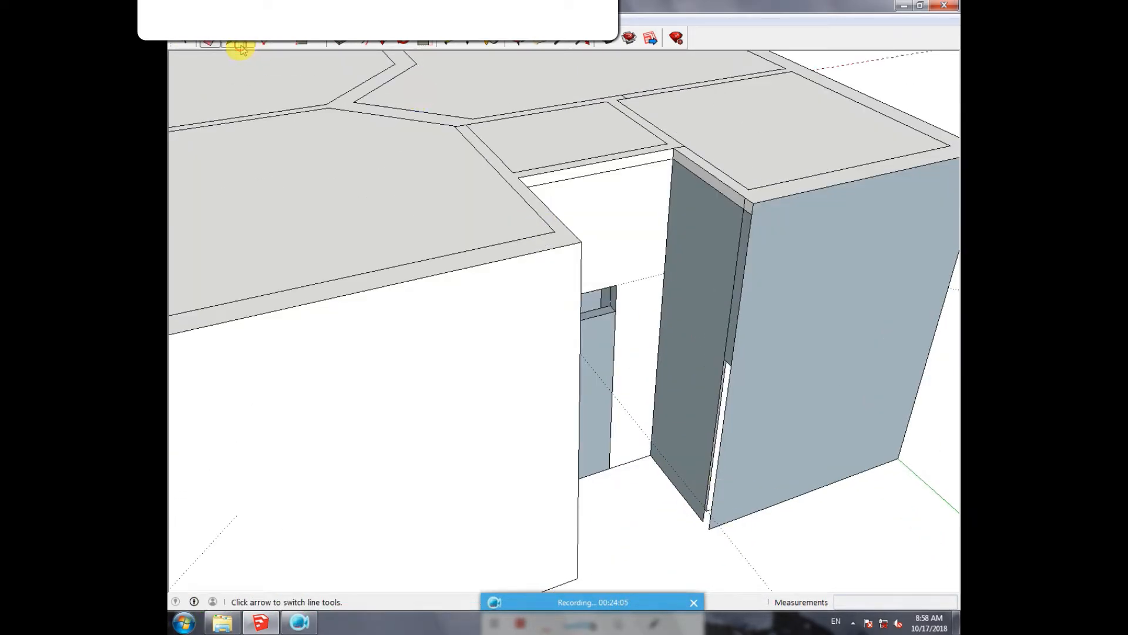
left_click(705, 518)
left_click(709, 527)
- Erase the leftover seam edges on the corner room's wall facing the rear recess
left_click(210, 39)
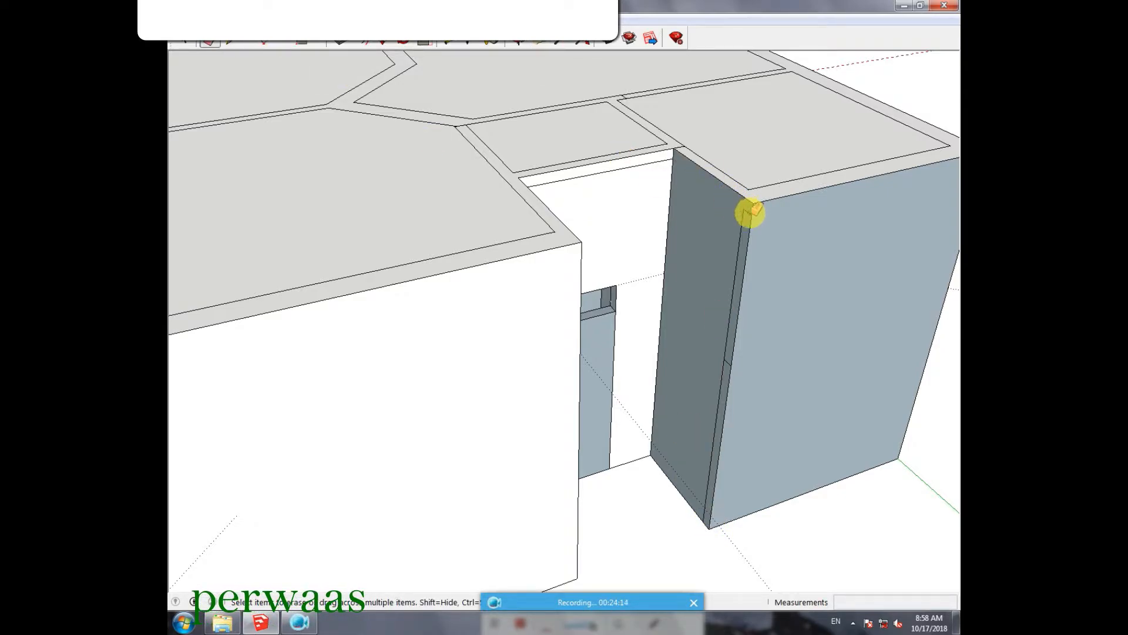
scroll(729, 362, "up", 3)
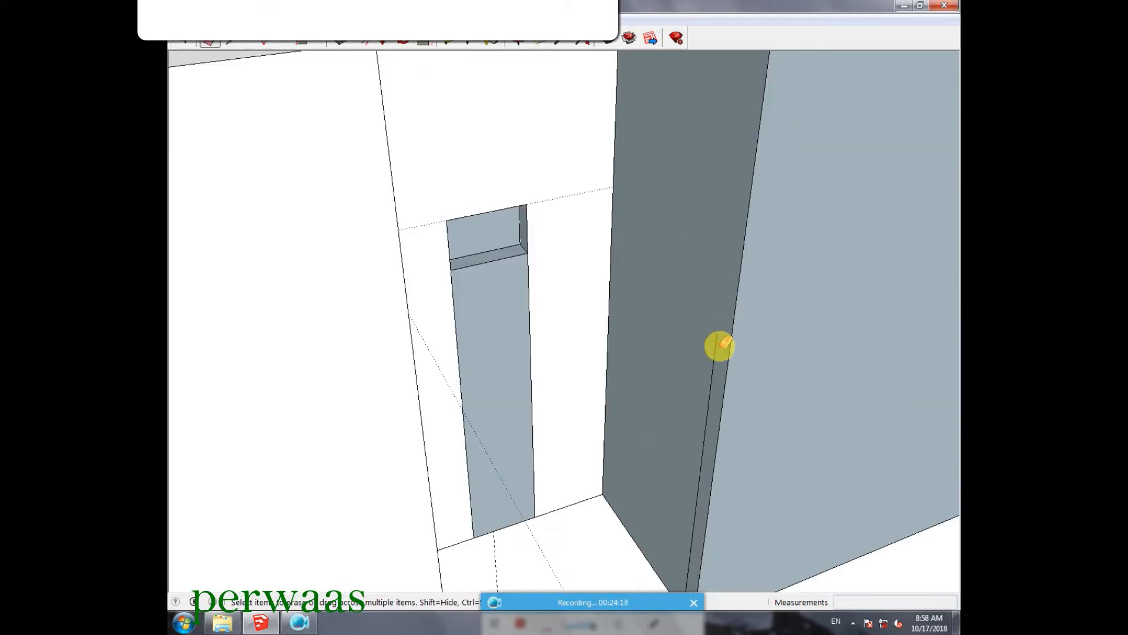
scroll(722, 347, "down", 5)
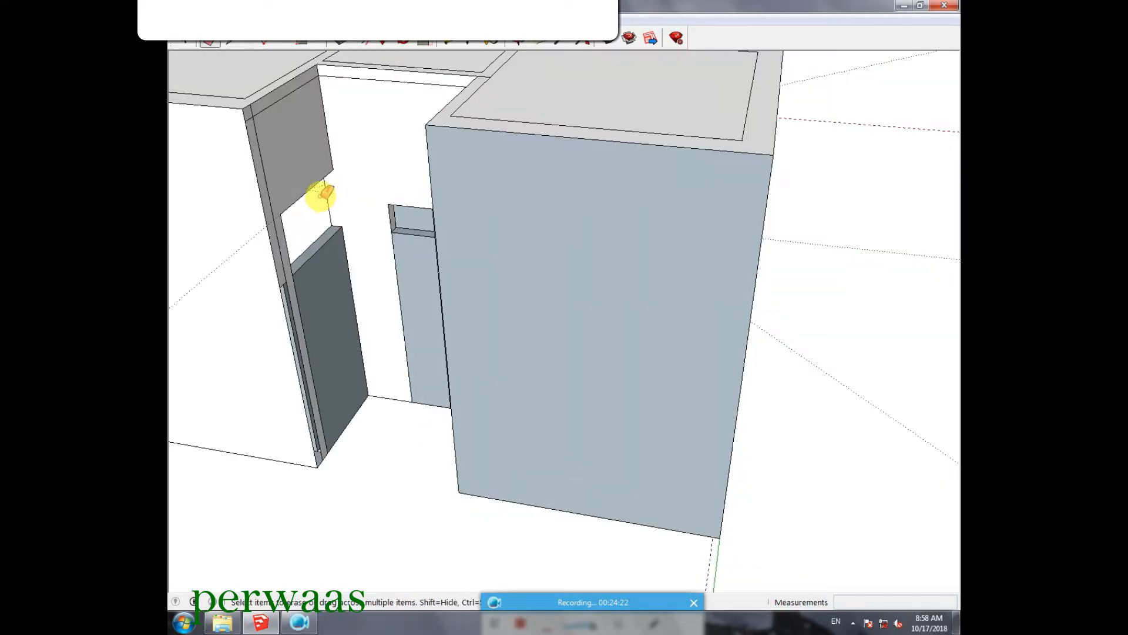
- Delete all guides and erase the remaining seam edges on the opposite wall and below the roof in the rear recess
left_click(199, 20)
left_click(219, 142)
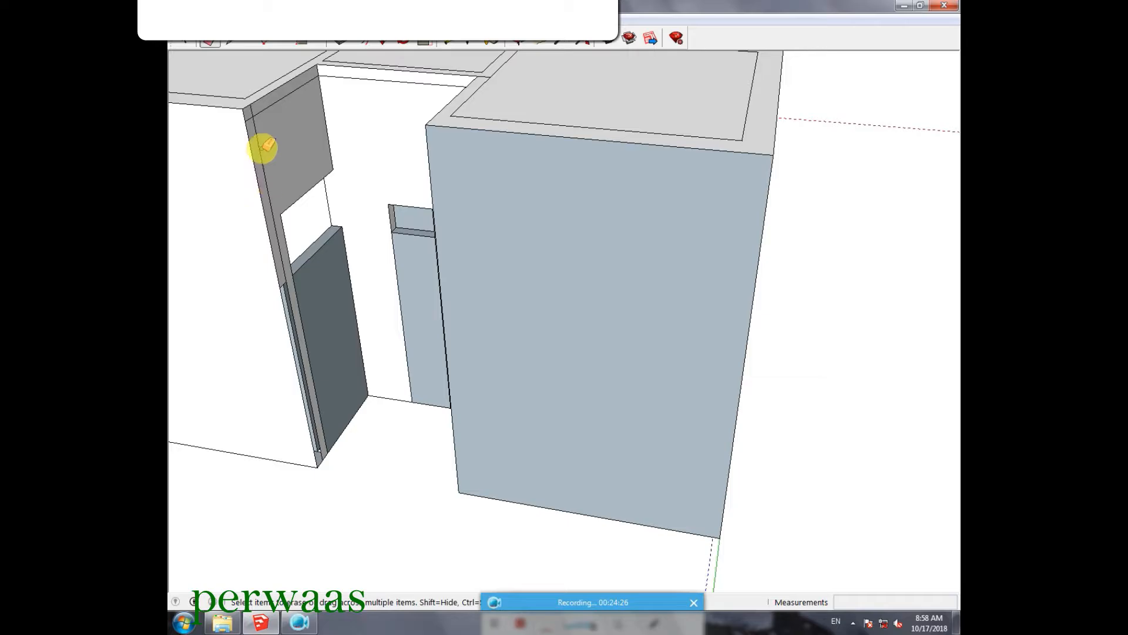
left_click(257, 135)
scroll(477, 131, "down", 3)
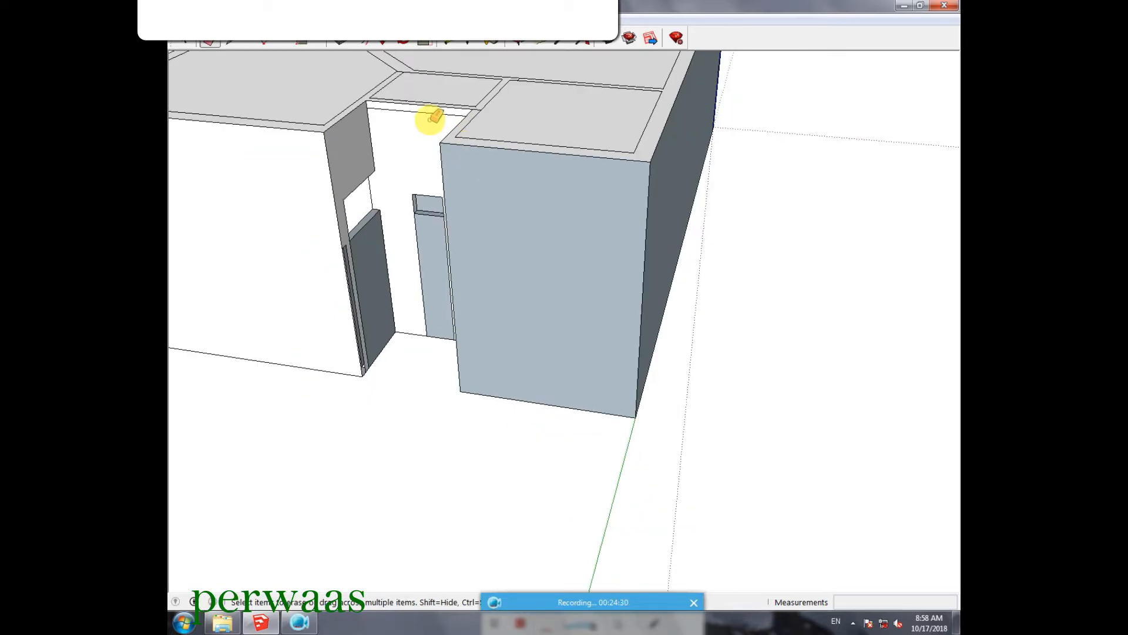
scroll(617, 181, "down", 5)
scroll(517, 147, "up", 6)
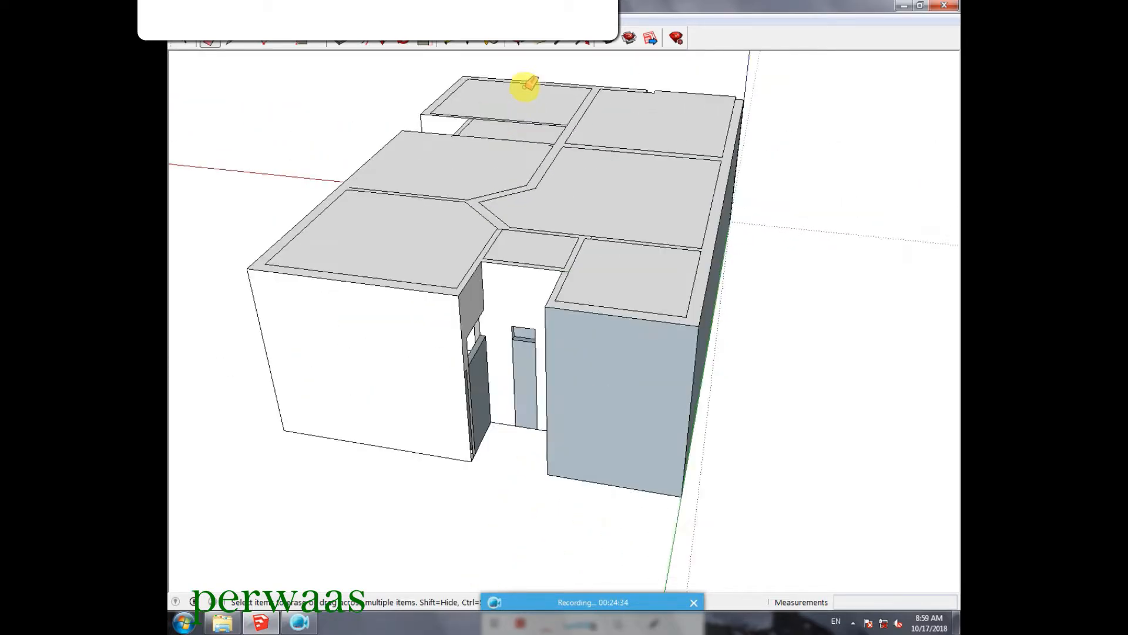
mouse_move(533, 125)
middle_mouse_down()
mouse_move(831, 219)
mouse_move(532, 161)
mouse_move(476, 293)
mouse_move(384, 365)
mouse_move(422, 282)
middle_mouse_up()
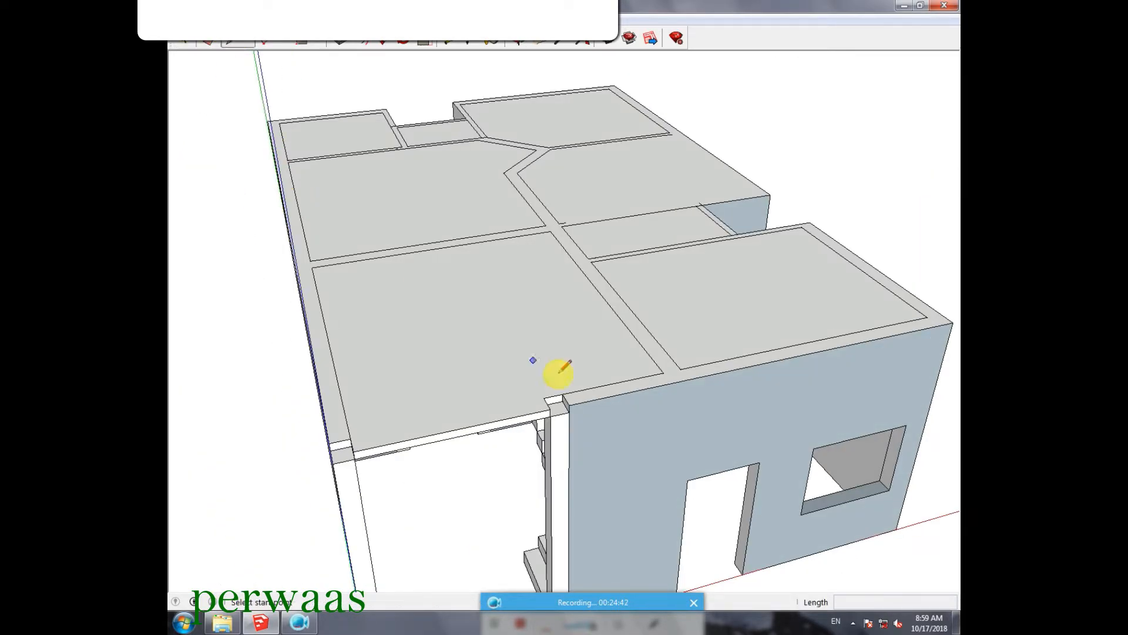
- Push the roof panel over the front stair area down through its 4" thickness to open it
left_click(340, 40)
left_click(354, 455)
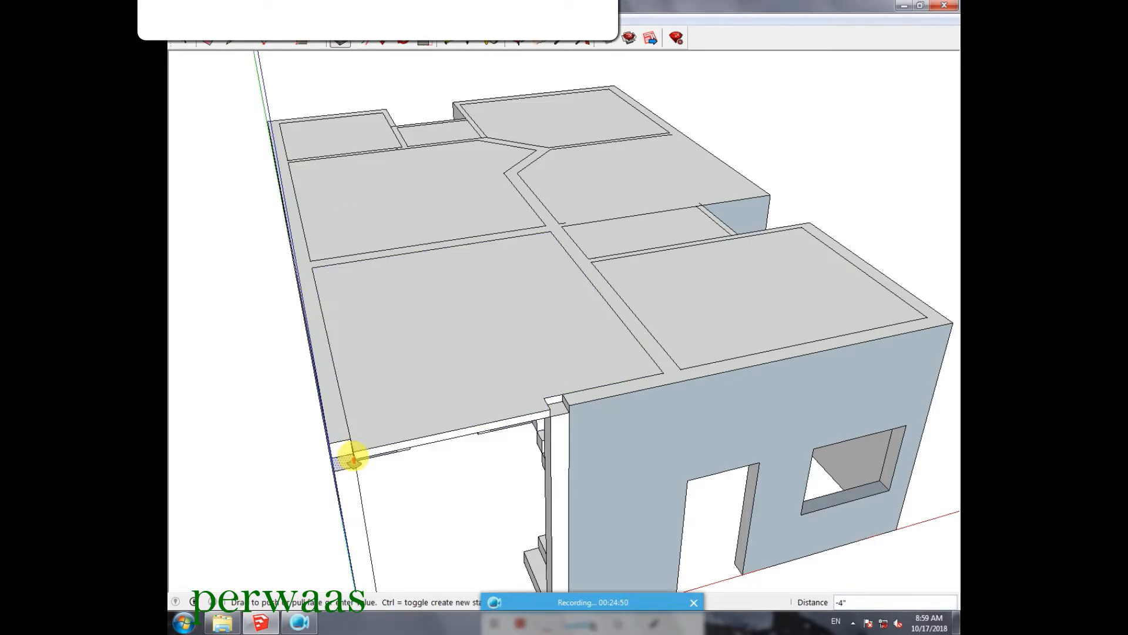
left_click(415, 413)
left_click(418, 448)
- Erase the inner wall outlines on the roof behind the stair opening and along the edge of the rear recess
scroll(422, 309, "up", 2)
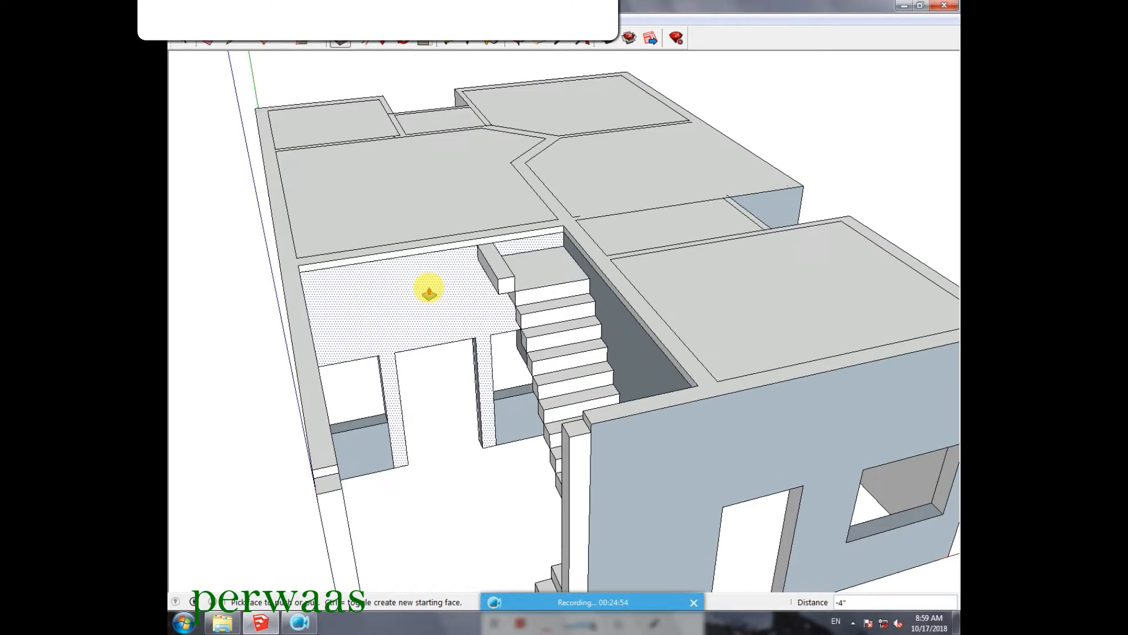
key("e")
left_click(390, 259)
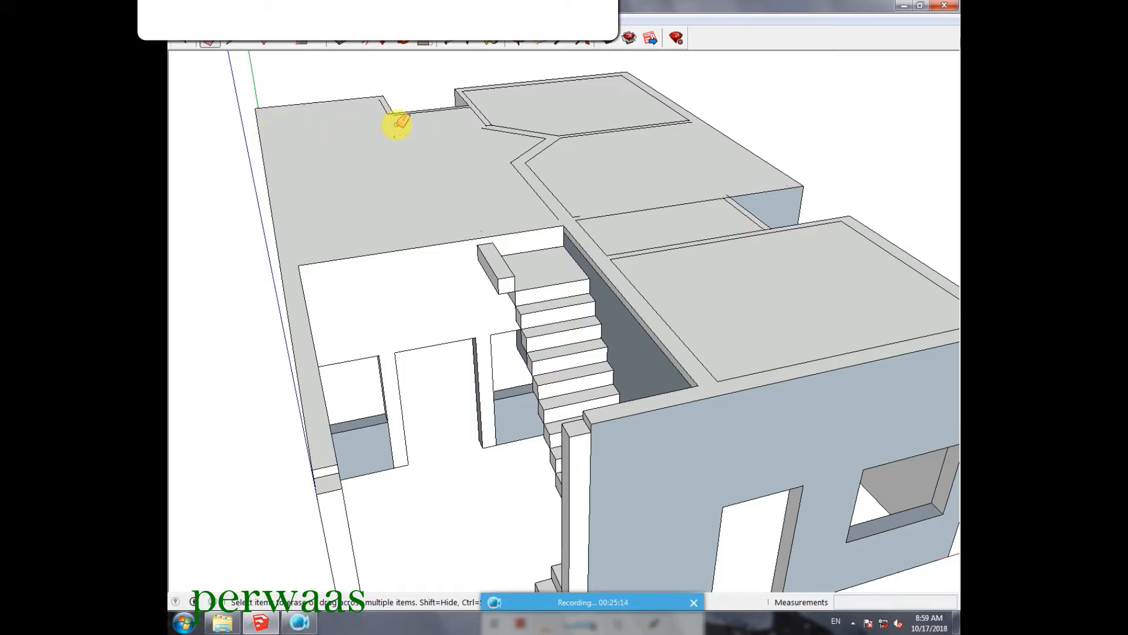
scroll(388, 107, "up", 5)
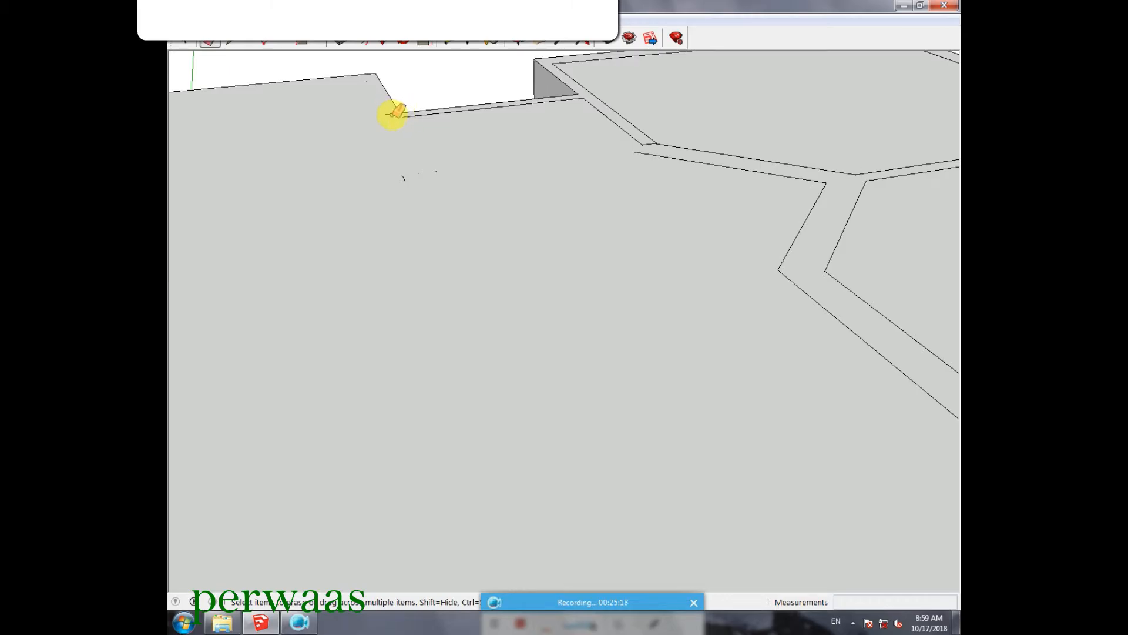
scroll(405, 178, "up", 2)
scroll(395, 199, "down", 2)
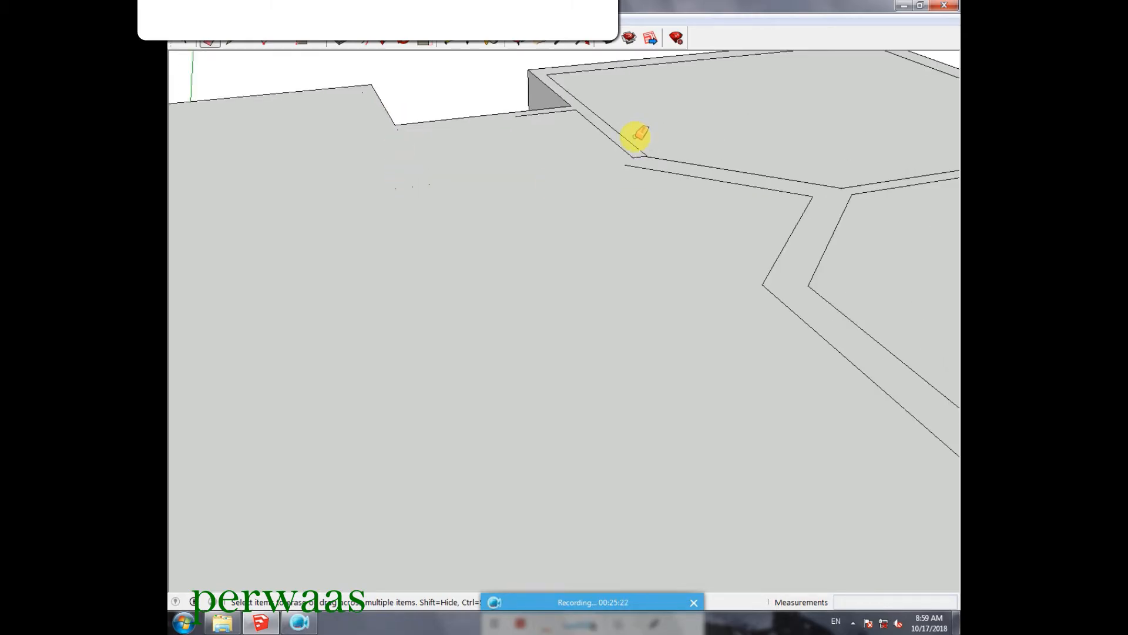
- Erase the roof seam edges around the rear corner room and along the angled interior wall
scroll(645, 181, "down", 3)
scroll(611, 167, "up", 3)
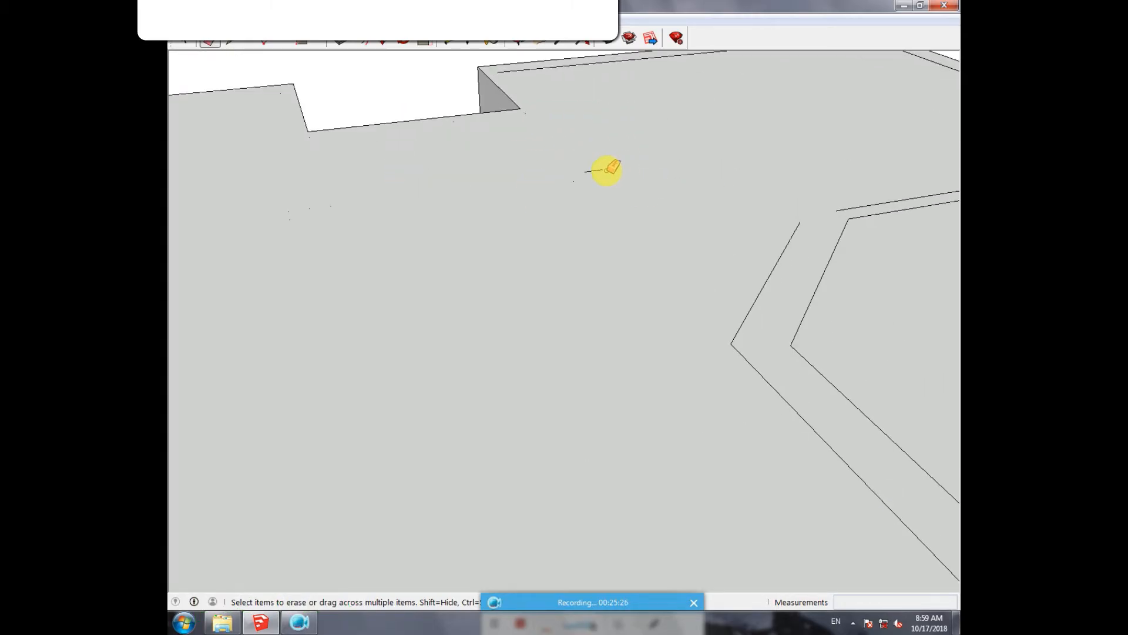
left_click(821, 280)
left_click(767, 281)
scroll(605, 263, "down", 4)
left_click_drag(745, 240, 755, 259)
left_click_drag(738, 344, 702, 358)
- Erase the remaining roof seam edges beside the stair opening, over the front corner room and around the side recess
scroll(647, 347, "down", 3)
scroll(737, 345, "up", 1)
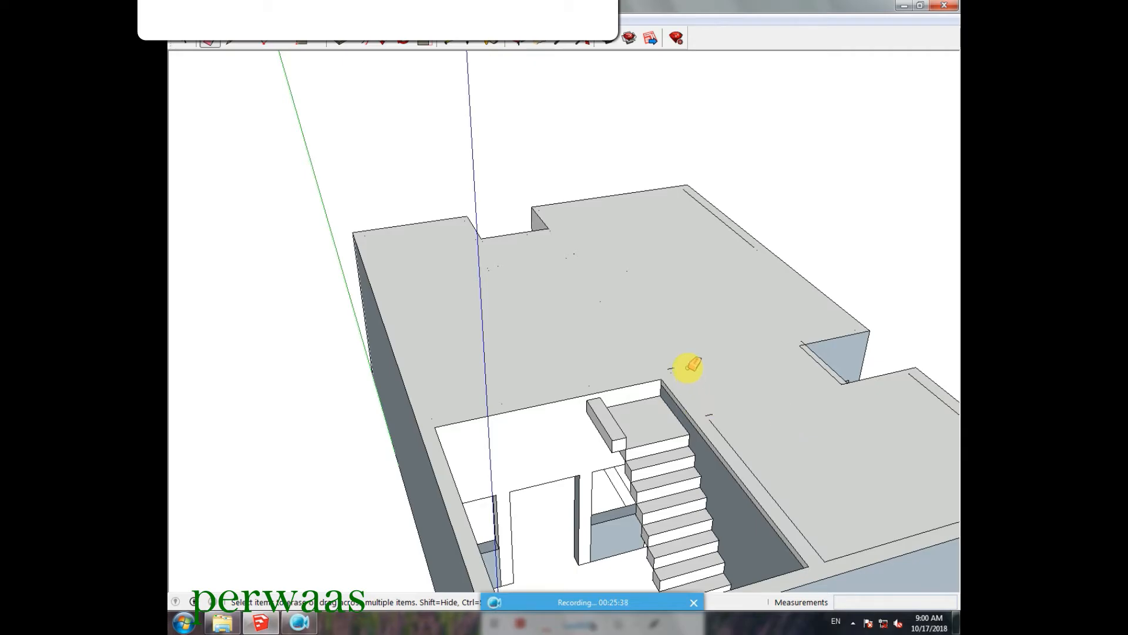
scroll(689, 367, "up", 2)
scroll(608, 296, "down", 3)
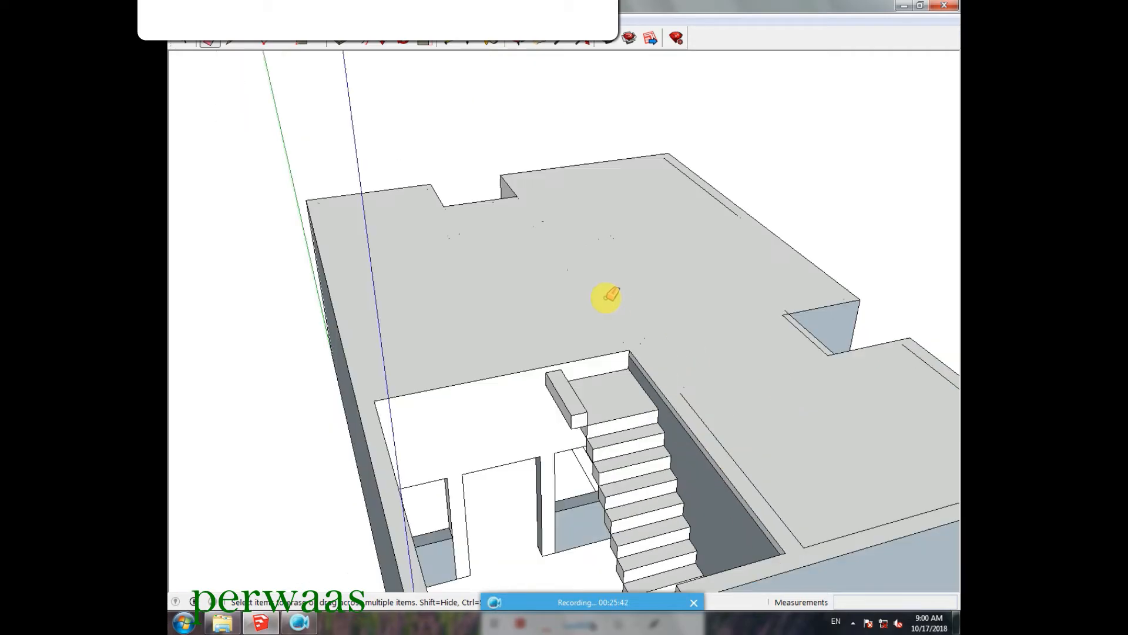
scroll(718, 445, "down", 3)
scroll(716, 431, "up", 2)
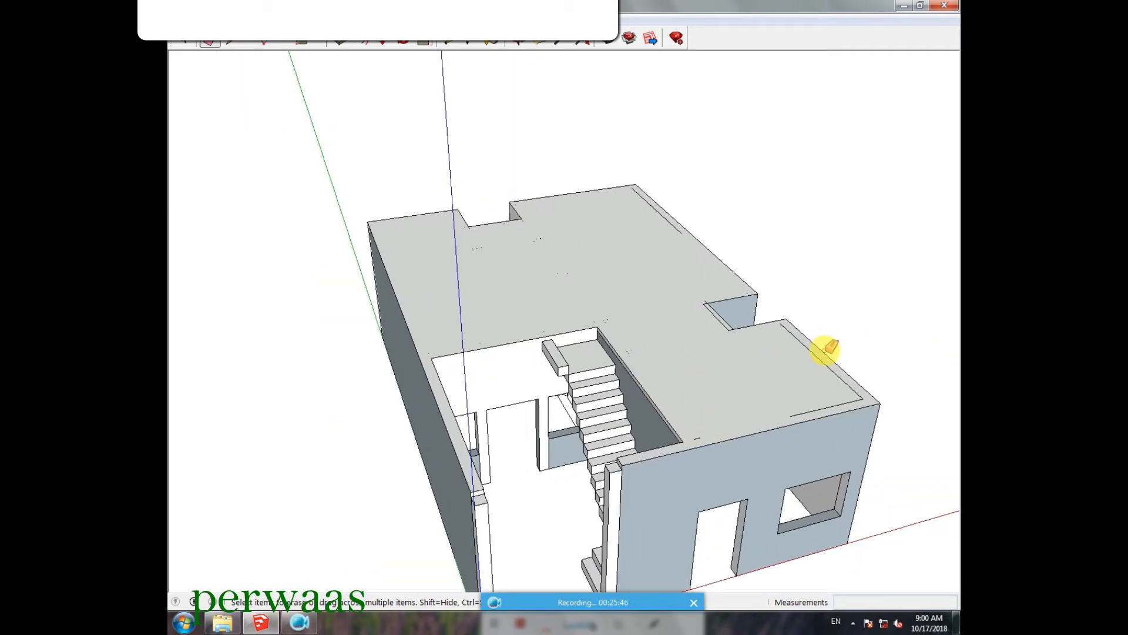
scroll(697, 441, "up", 2)
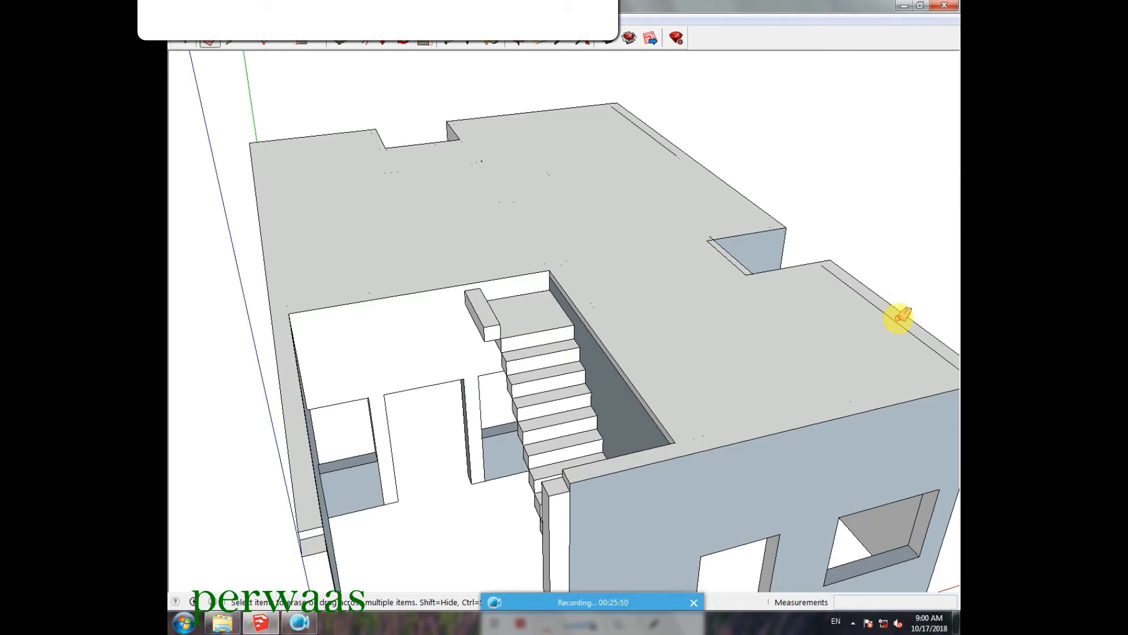
scroll(736, 259, "up", 4)
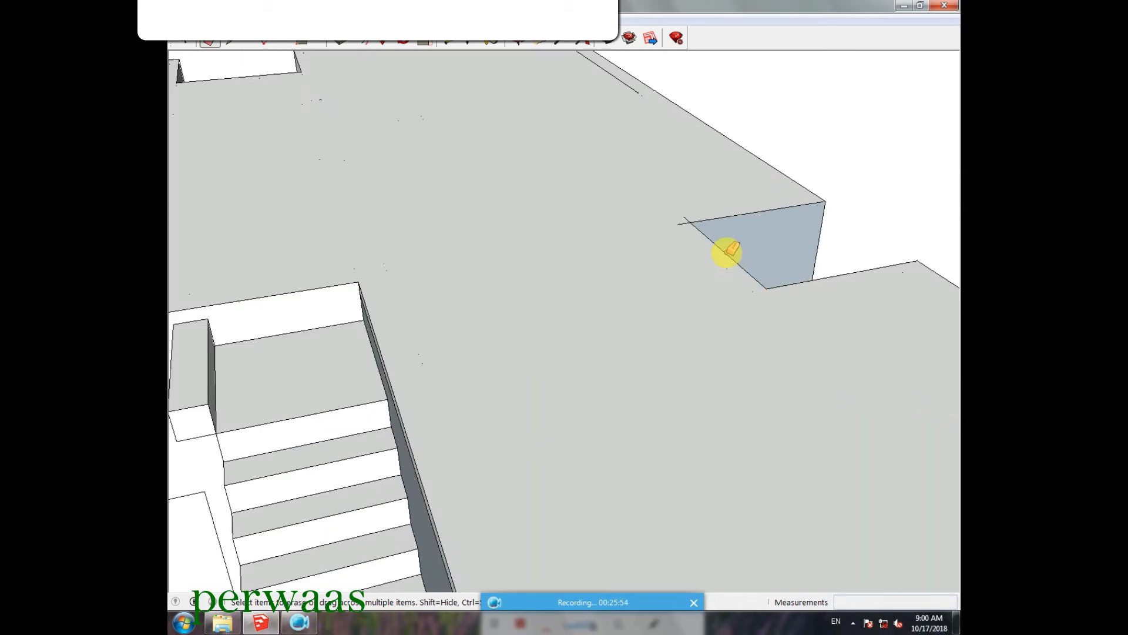
scroll(621, 82, "down", 5)
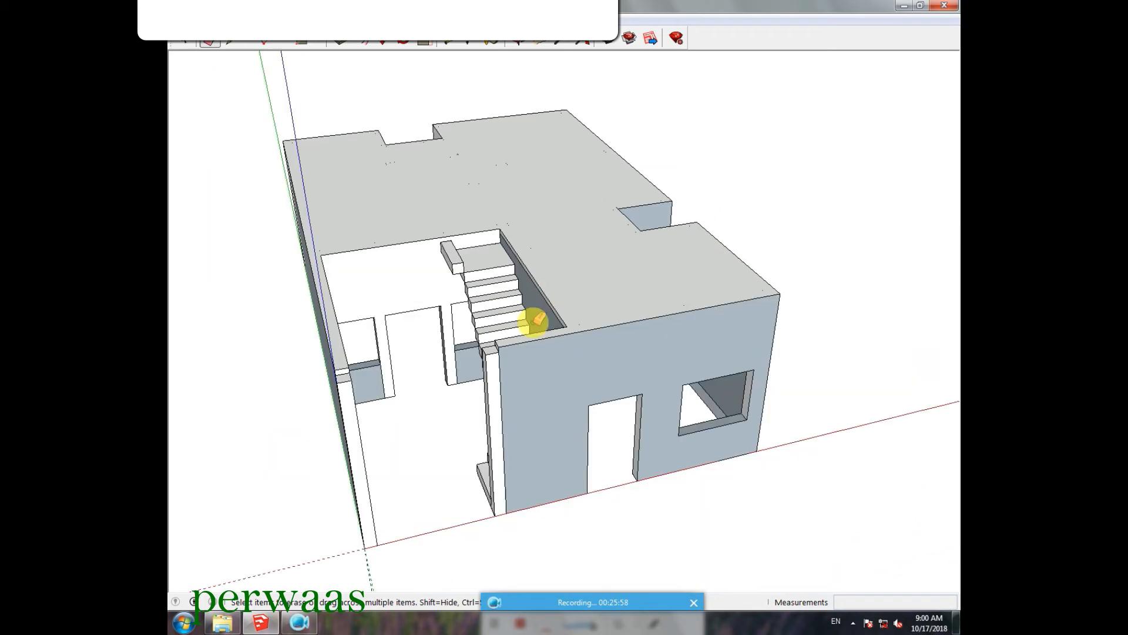
- Raise the two lowered front wall ends 4" flush with the roof and erase their leftover seam edges
left_click(342, 44)
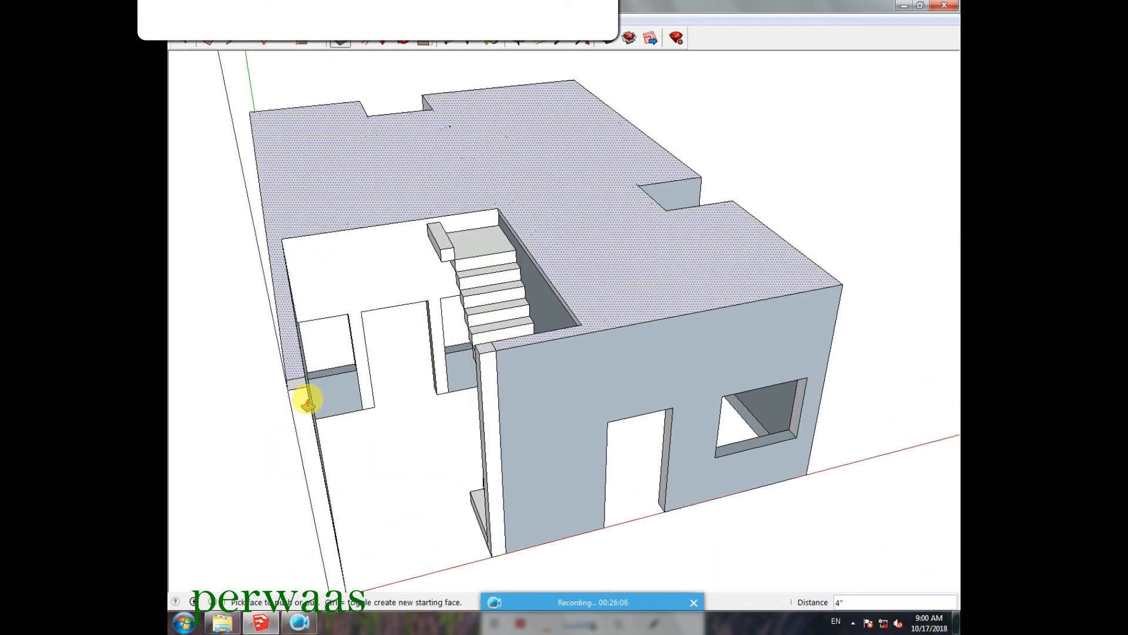
key("e")
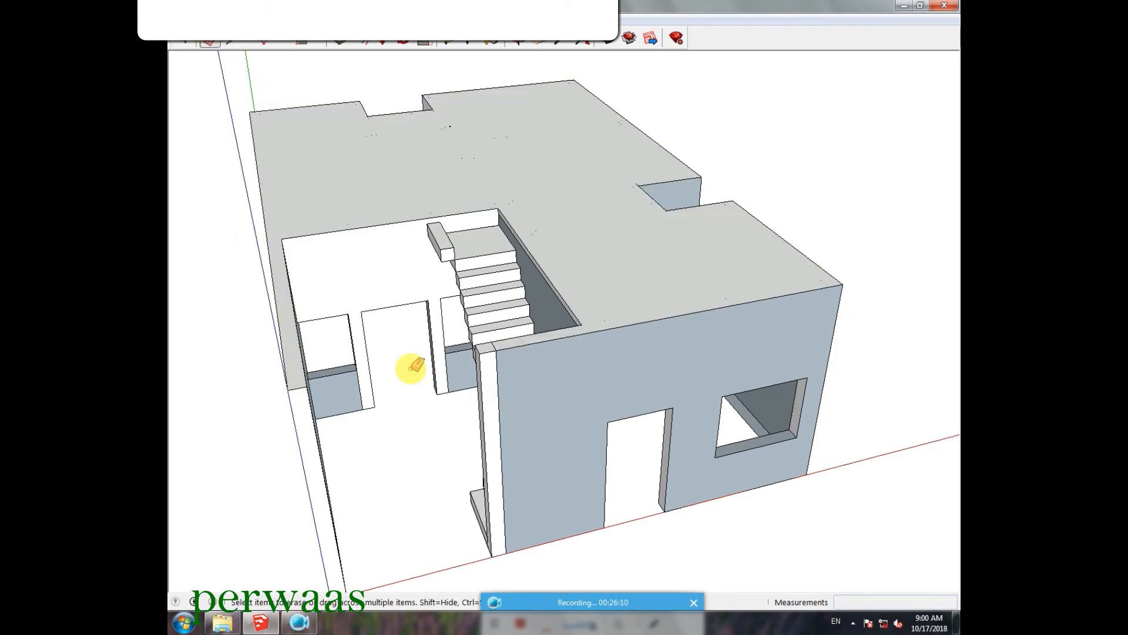
left_click(499, 391)
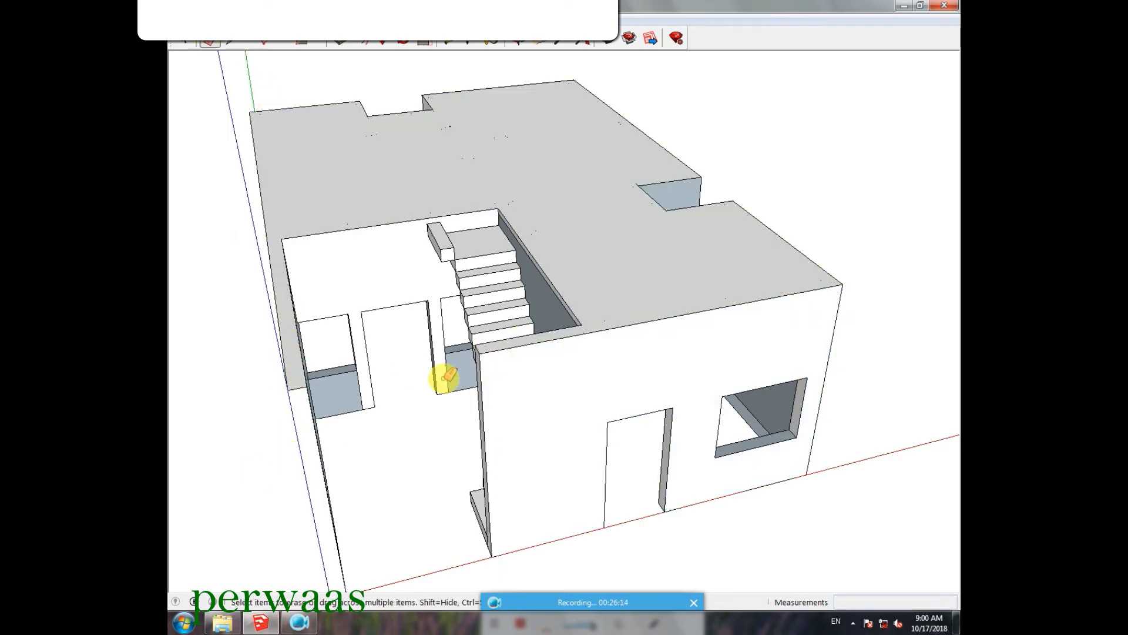
- Paint the front wall with Brick Rough Tan from the Brick, Cladding and Siding materials
scroll(639, 403, "down", 3)
mouse_move(639, 403)
middle_mouse_down()
mouse_move(680, 395)
mouse_move(688, 367)
middle_mouse_up()
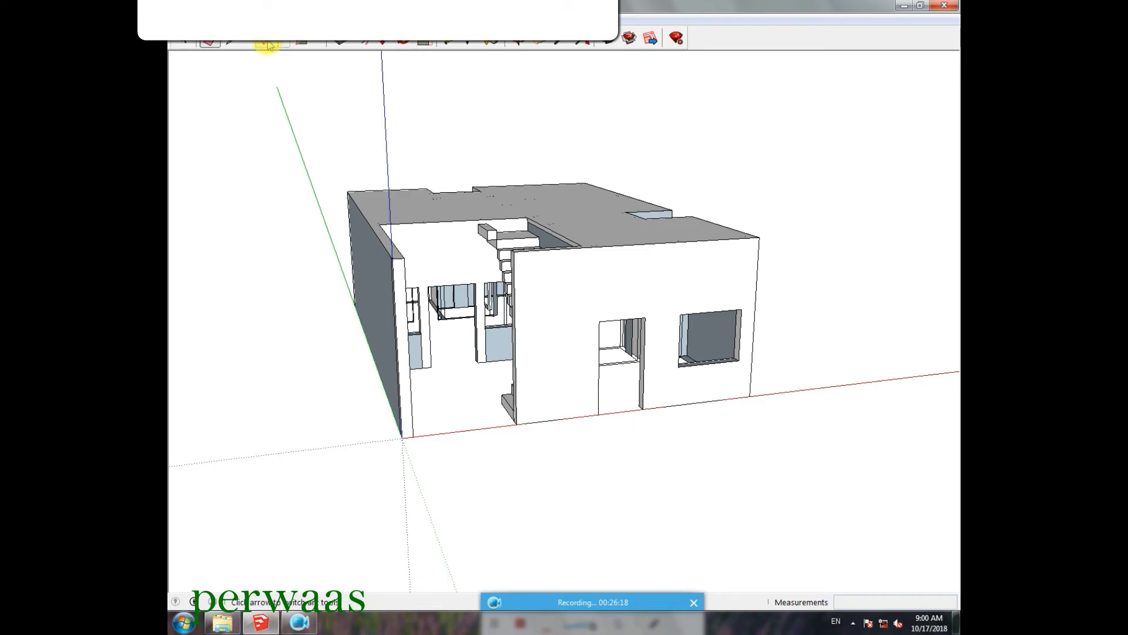
left_click(495, 42)
left_click(927, 147)
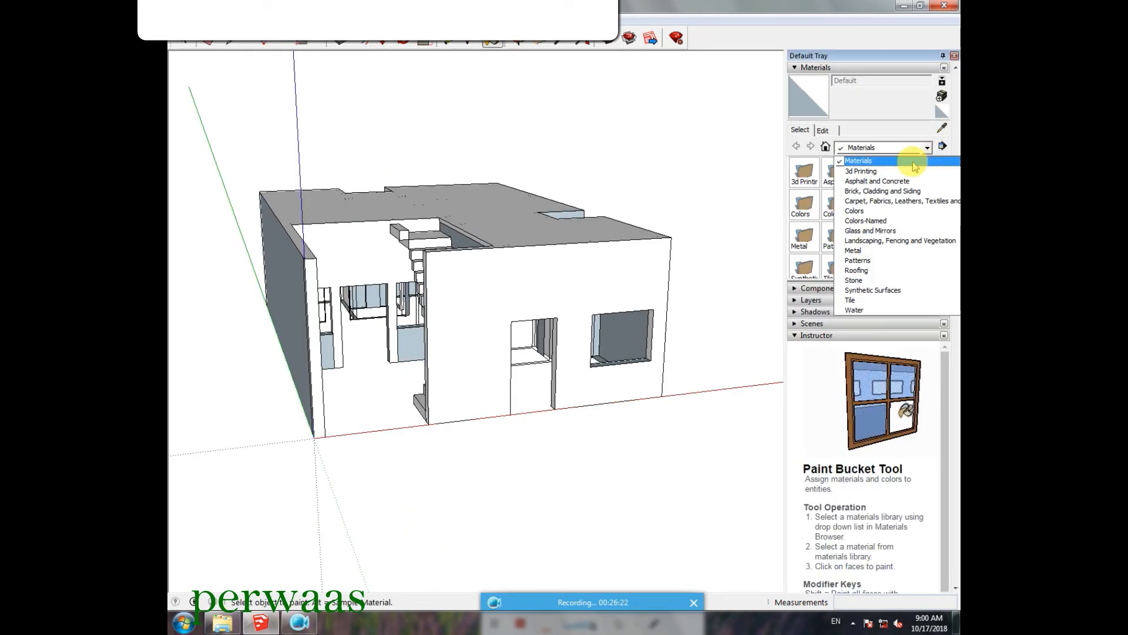
left_click(917, 185)
left_click(866, 215)
left_click(584, 269)
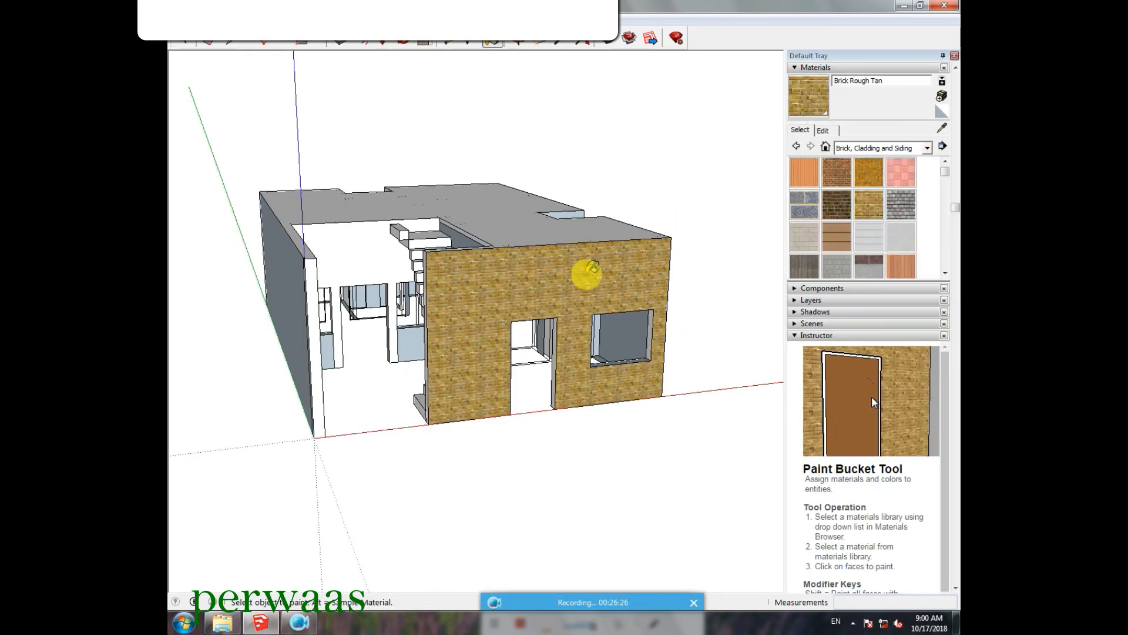
- Paint the long outer side wall and the recessed wall behind the stairs, including its sections below the windows, with Brick Rough Tan
left_click(266, 289)
left_click(333, 265)
scroll(377, 259, "up", 4)
left_click(326, 370)
left_click(426, 370)
- Erase the leftover vertical edges beside the doorway on the recessed brick wall
left_click(212, 43)
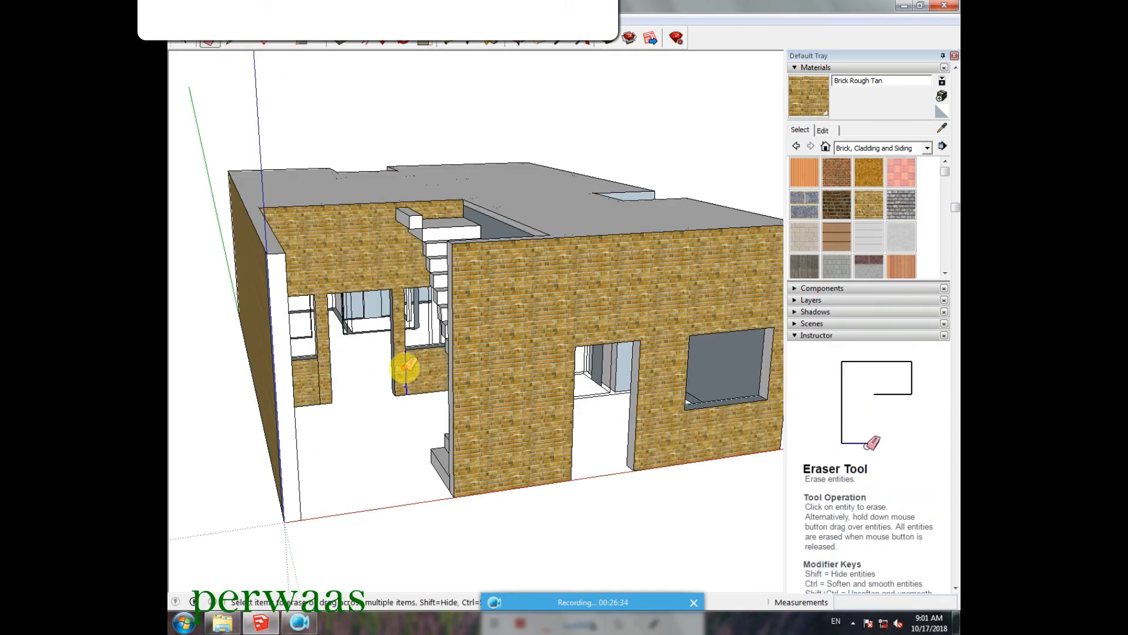